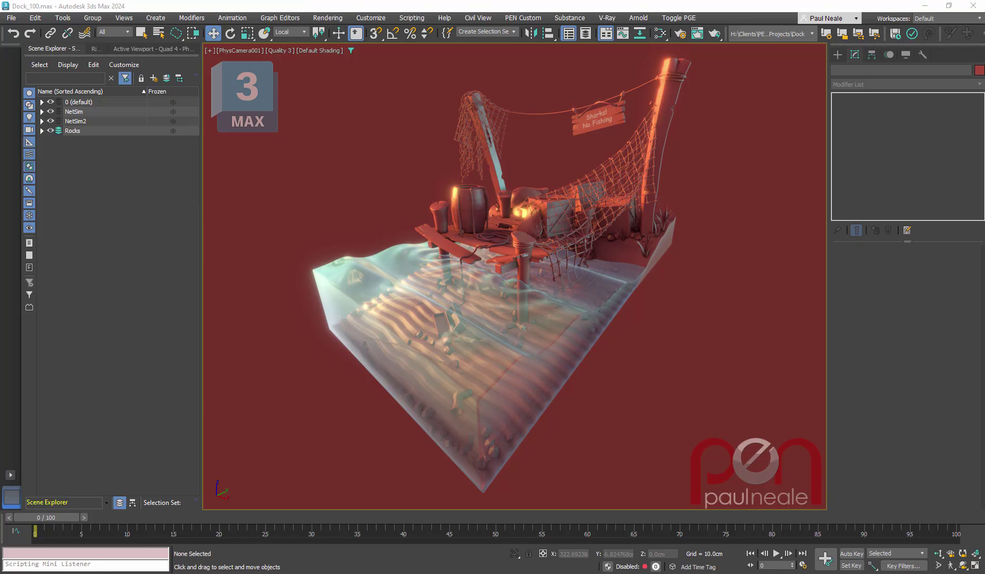
Switch the viewport to Clay, turn off Bloom and Progressive Skylight, and apply the Standard preset.
click(322, 53)
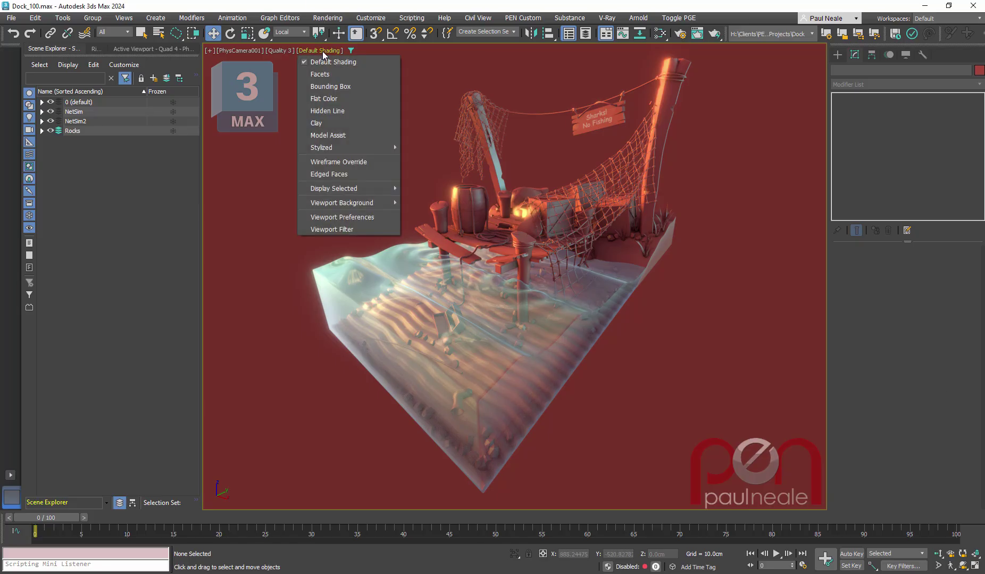
click(328, 124)
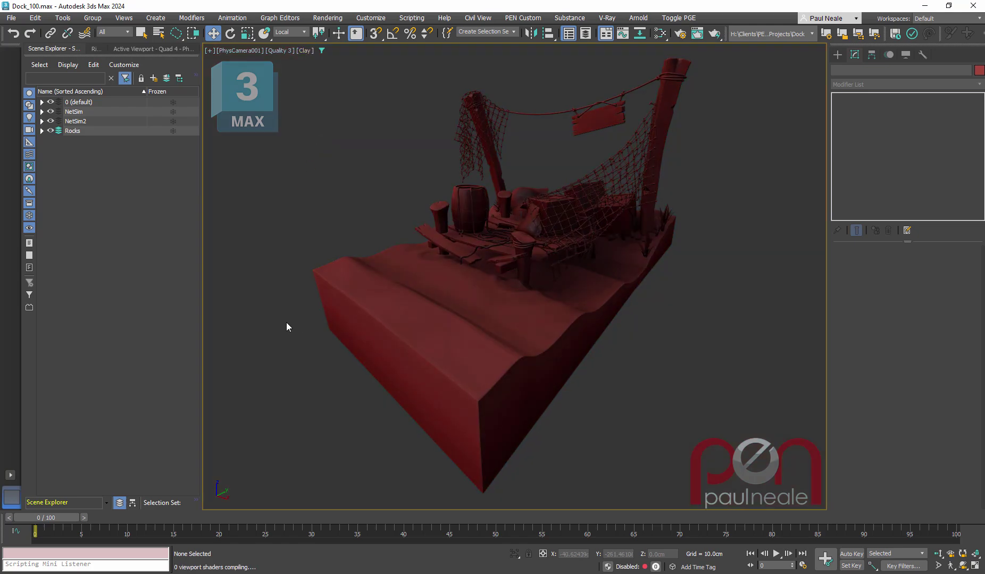
click(155, 51)
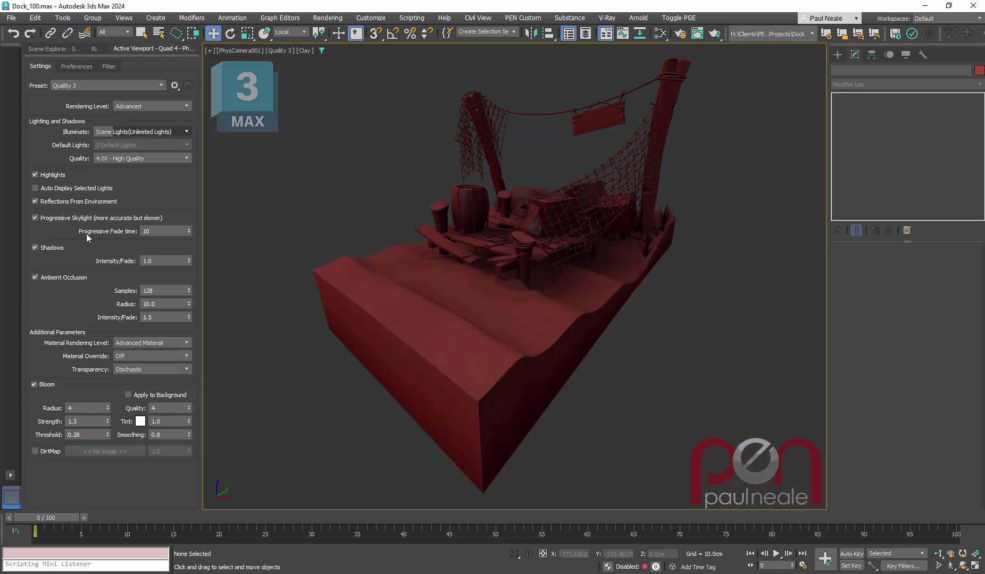
click(34, 383)
click(34, 218)
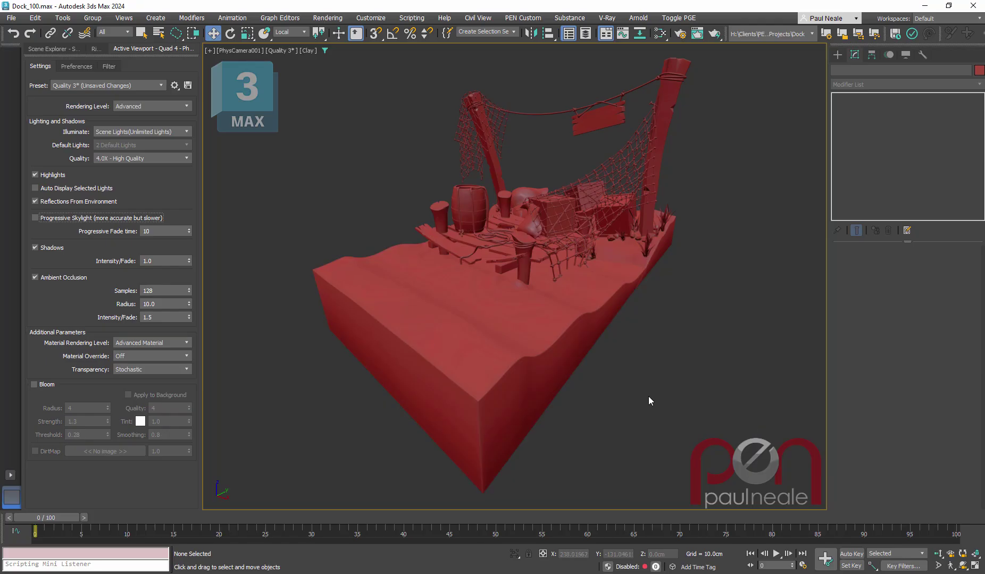
click(283, 51)
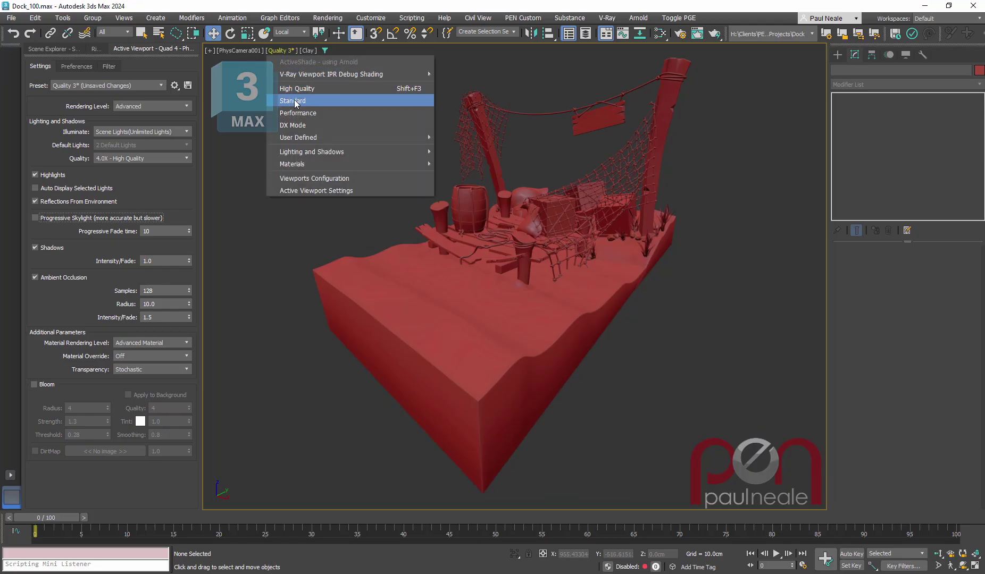
click(294, 103)
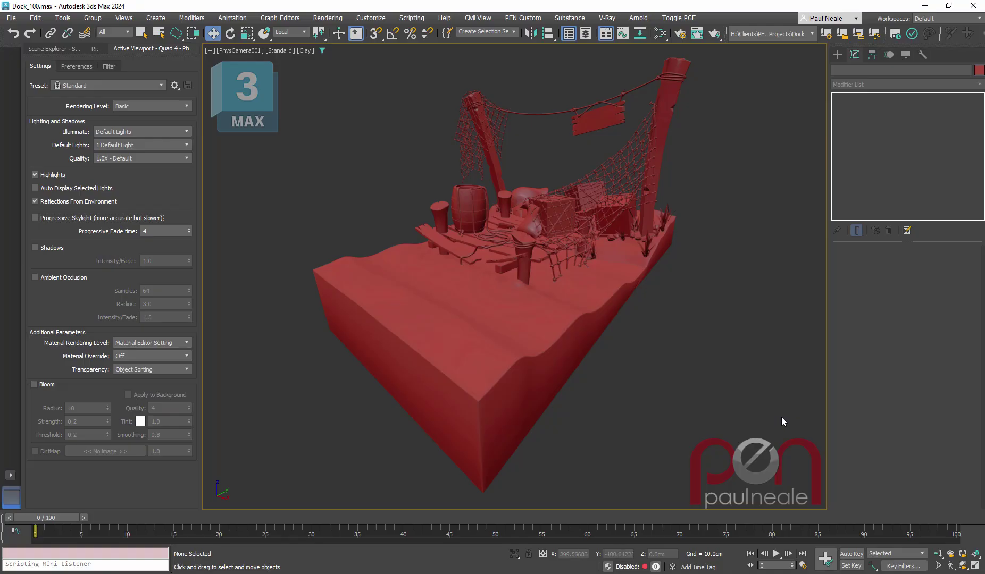
click(978, 71)
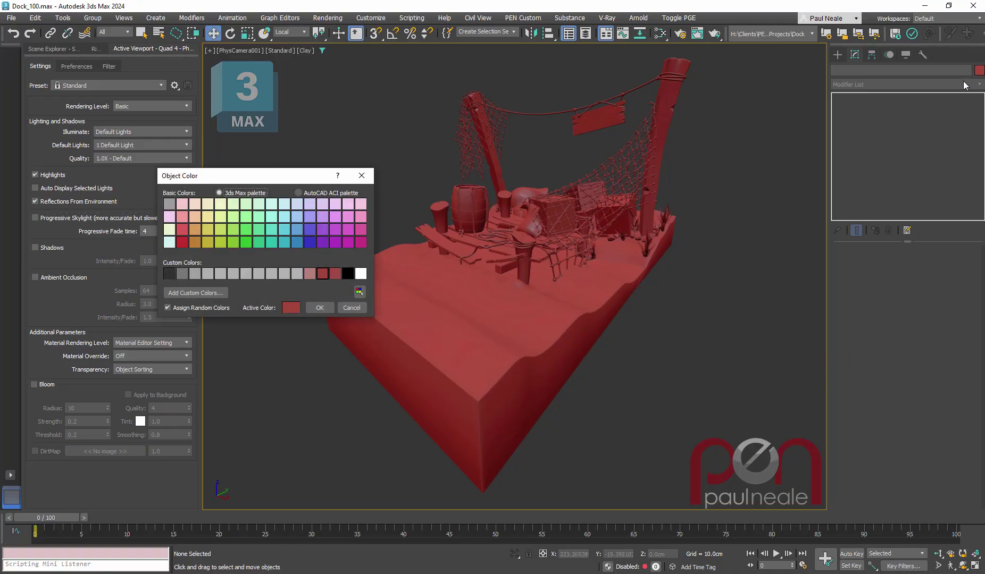
click(285, 273)
click(212, 290)
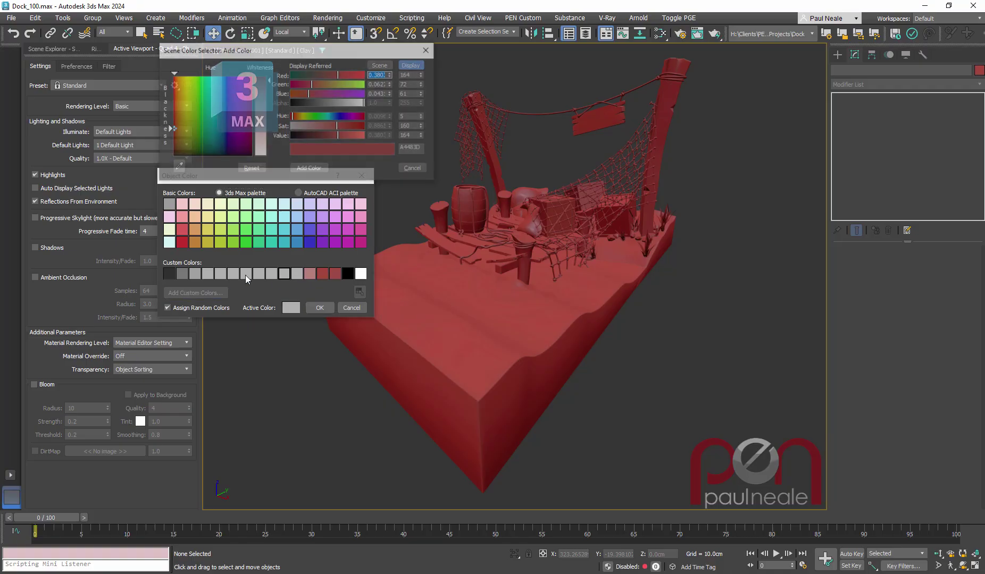
click(178, 166)
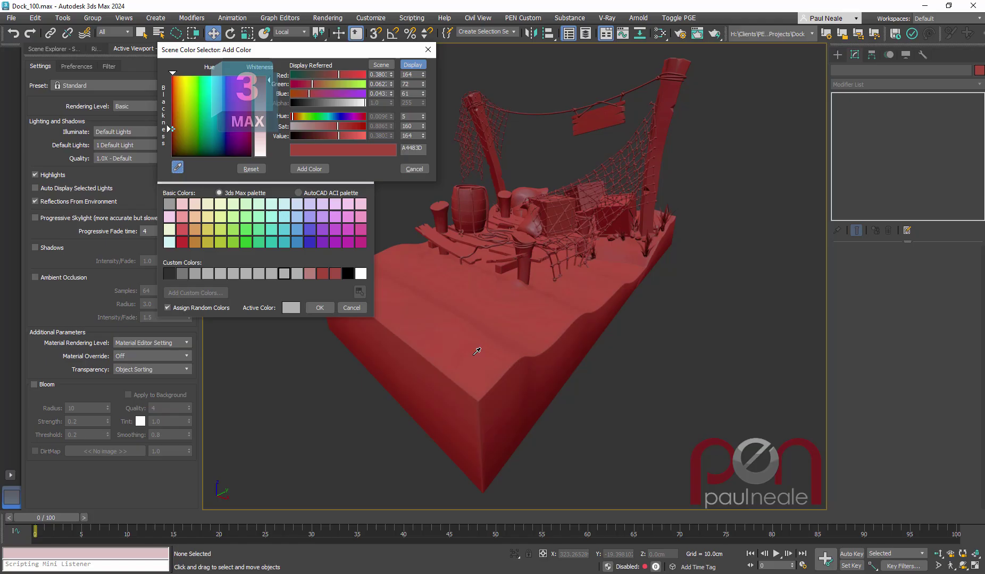
click(496, 371)
click(413, 169)
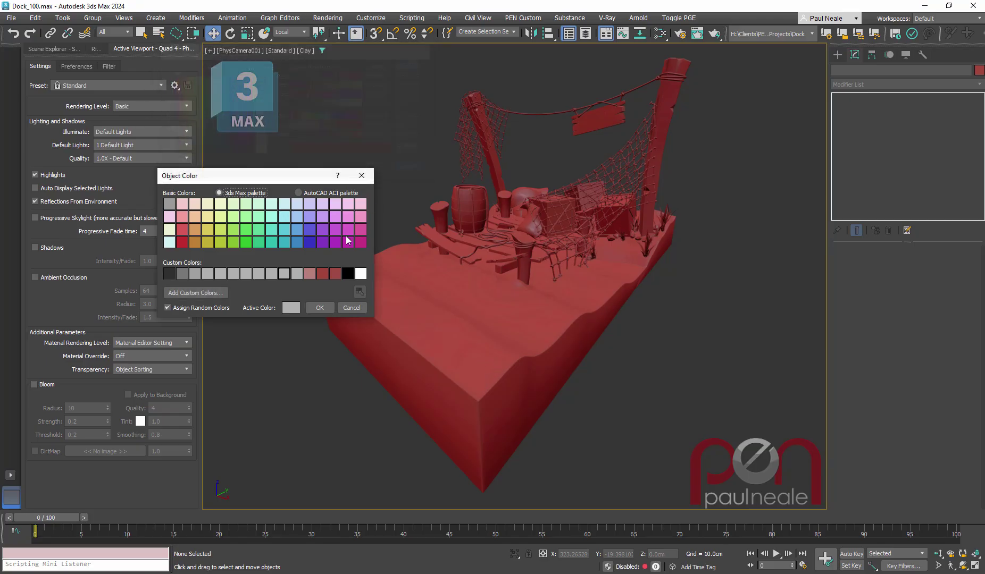
click(361, 177)
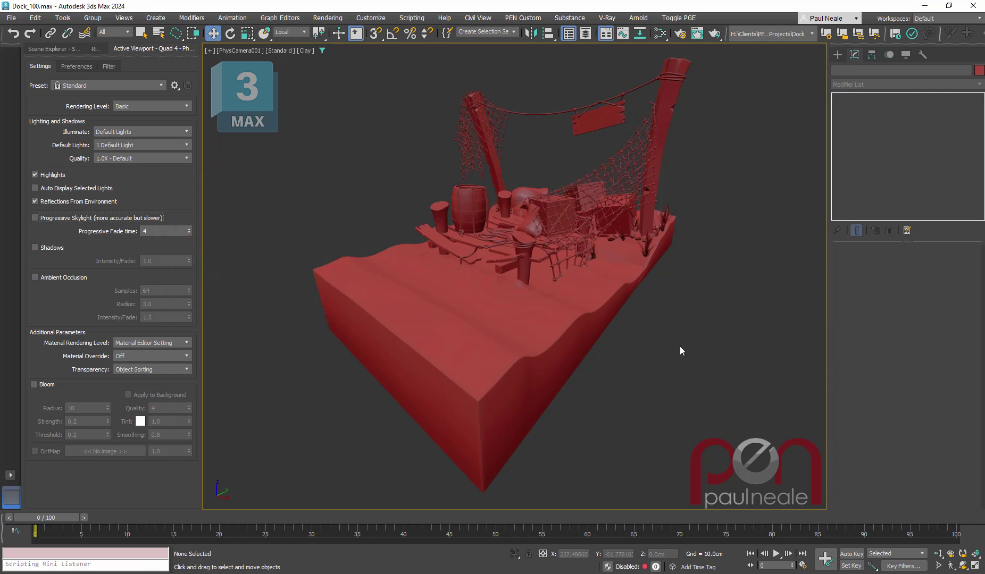
Toggle between full material and Clay shading and check the Environment and Effects dialog.
click(305, 52)
click(325, 62)
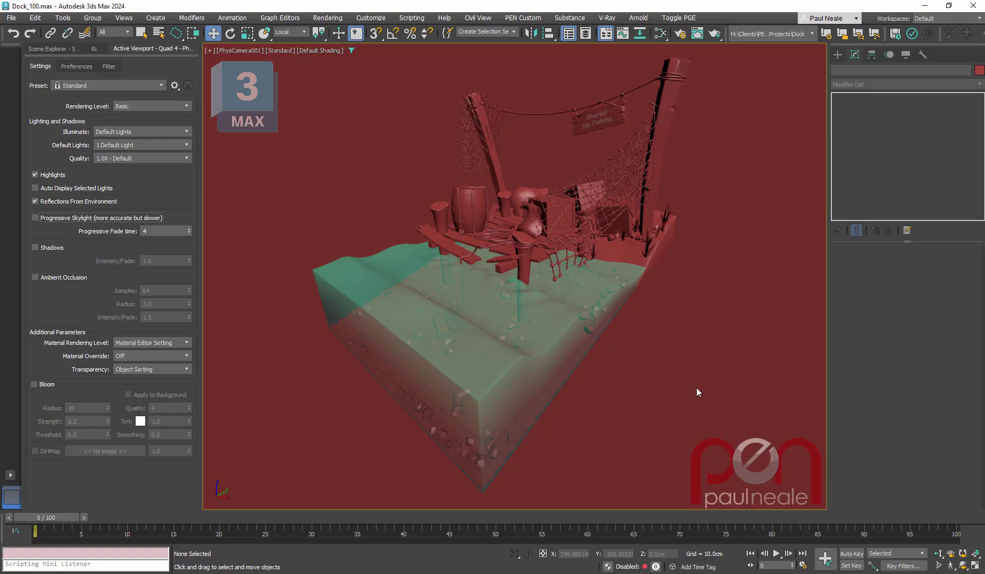
click(318, 51)
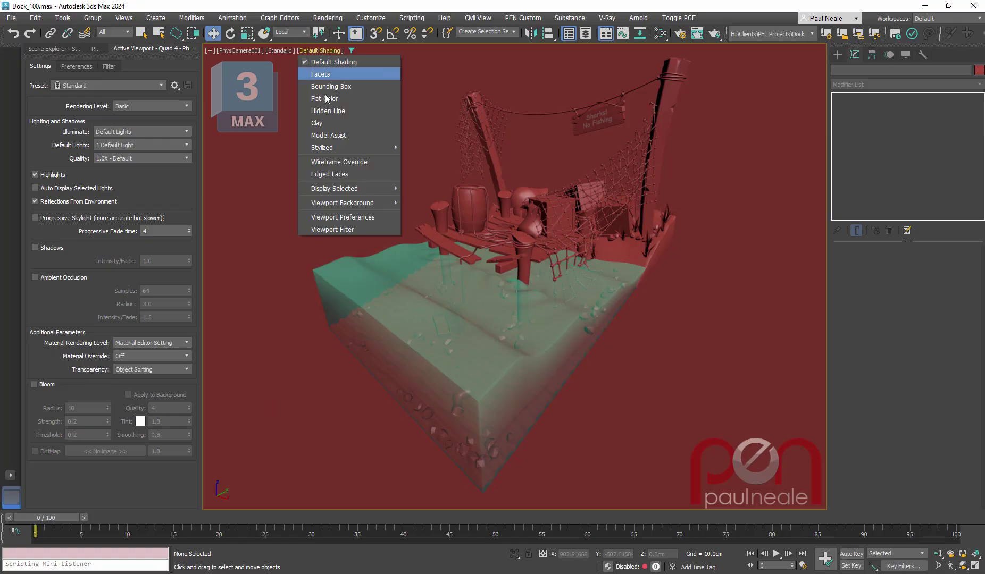
click(315, 121)
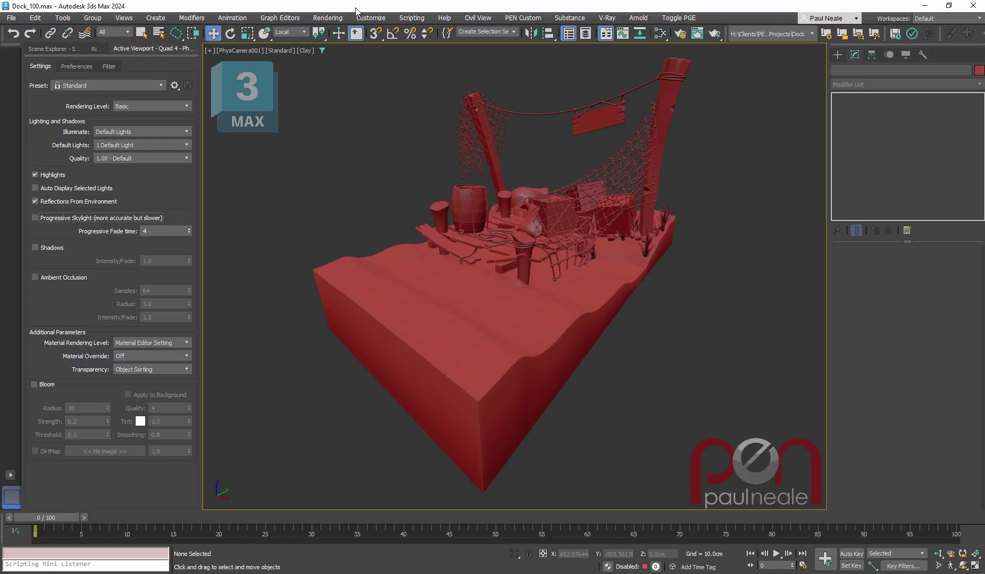
click(402, 311)
click(387, 212)
key(8)
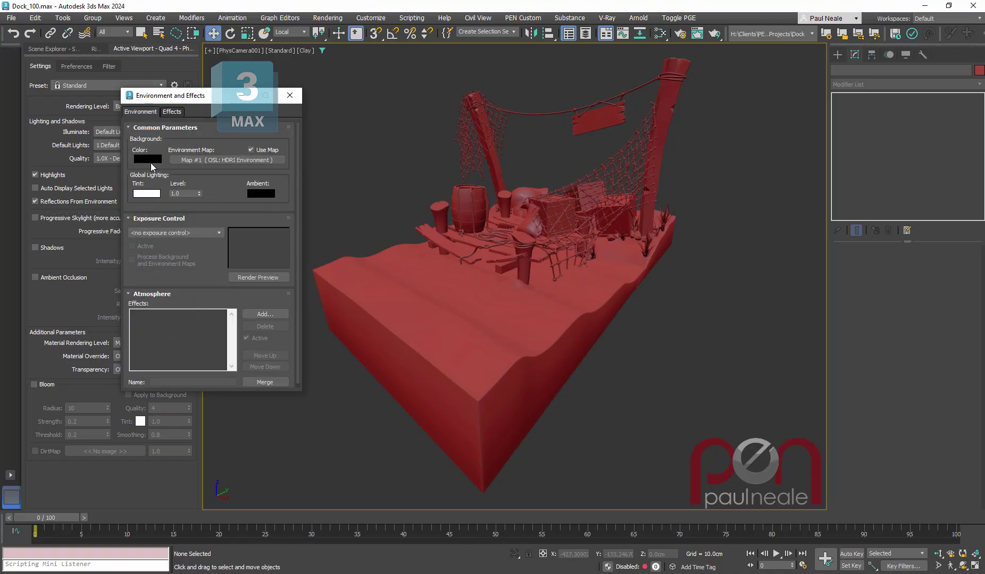
click(289, 94)
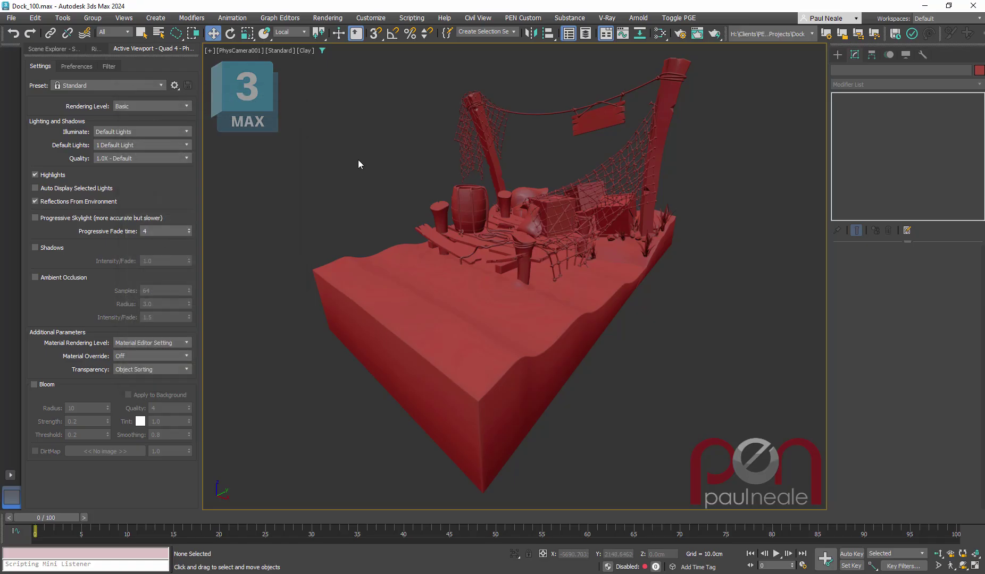
key(8)
click(298, 96)
Restore Default Shading with Bloom and Shadows turned on in the viewport.
click(305, 50)
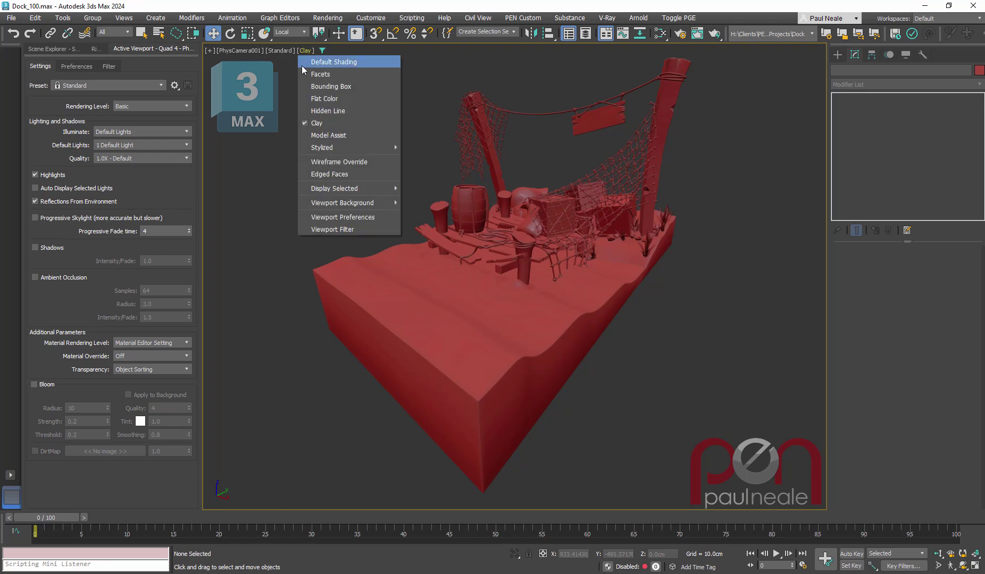
click(331, 62)
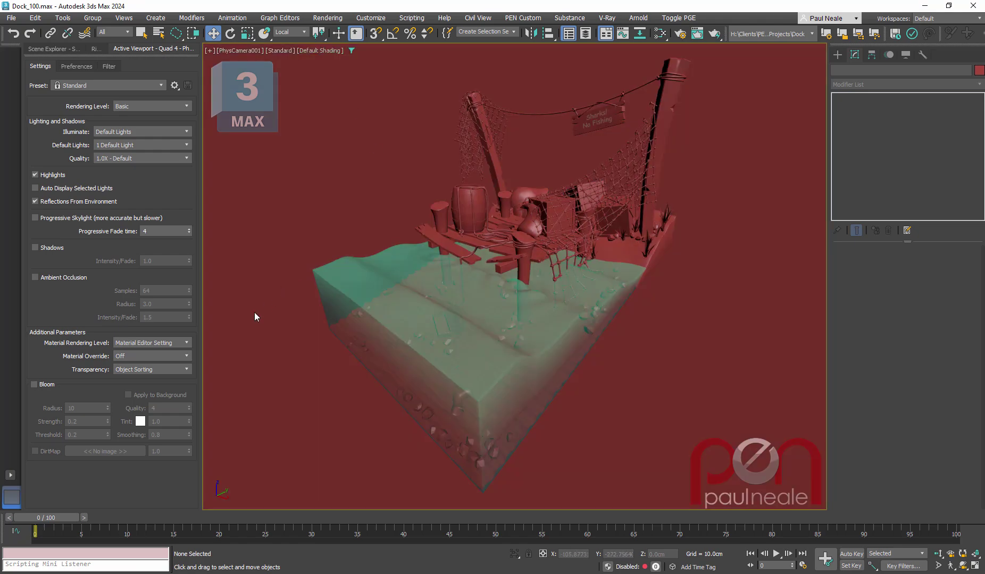
click(35, 383)
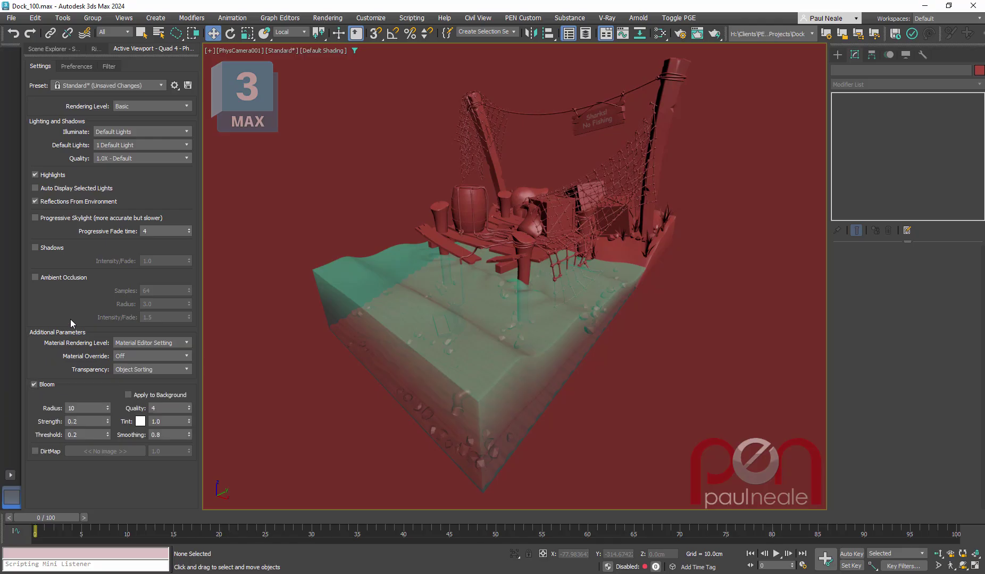
click(36, 248)
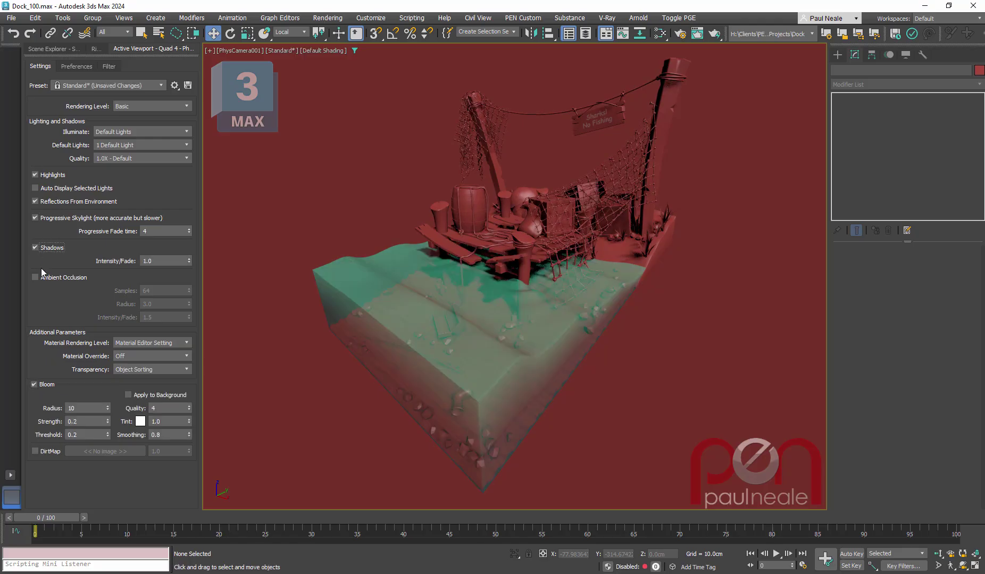
click(106, 85)
Apply the Quality 3 viewport preset.
click(84, 146)
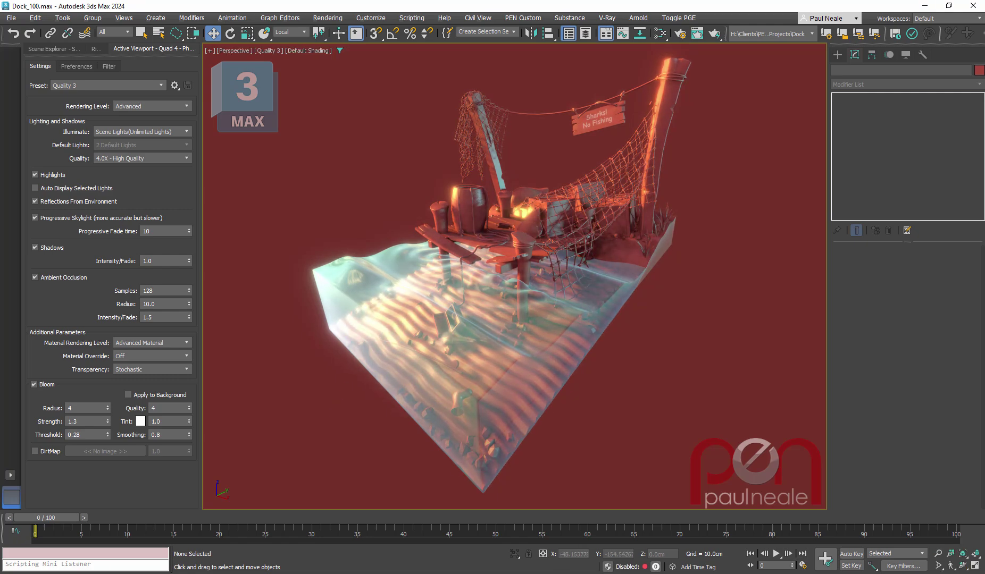
Switch to Perspective view and orbit the dock to reveal the two lights.
key(p)
scroll(345, 383, down, 3)
mouse_move(405, 110)
alt+middle_down()
mouse_move(451, 329)
mouse_move(298, 309)
alt+middle_up()
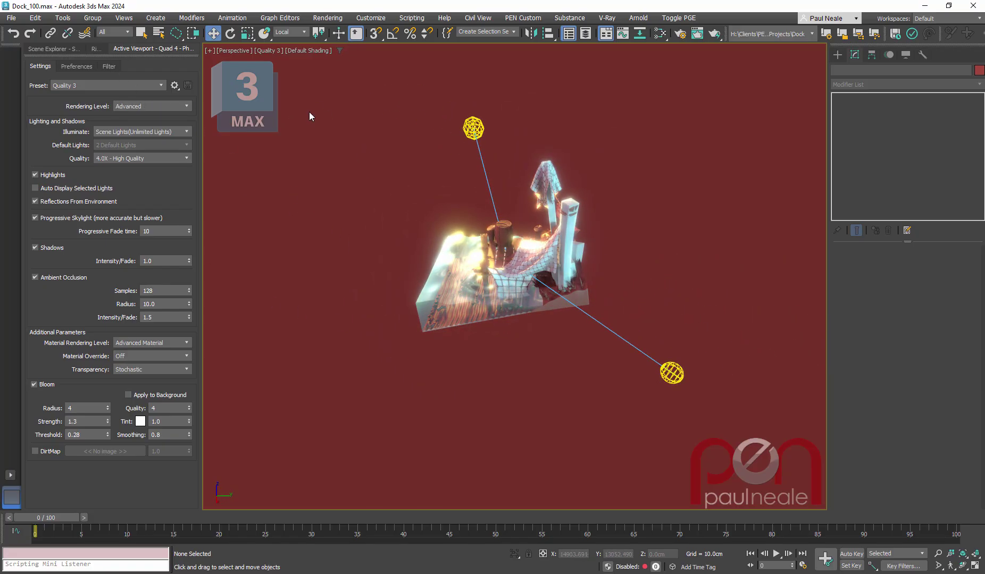
Select PhysCamera001 and inspect its 35mm, roughly 93° Physical Camera settings and frustum.
click(61, 48)
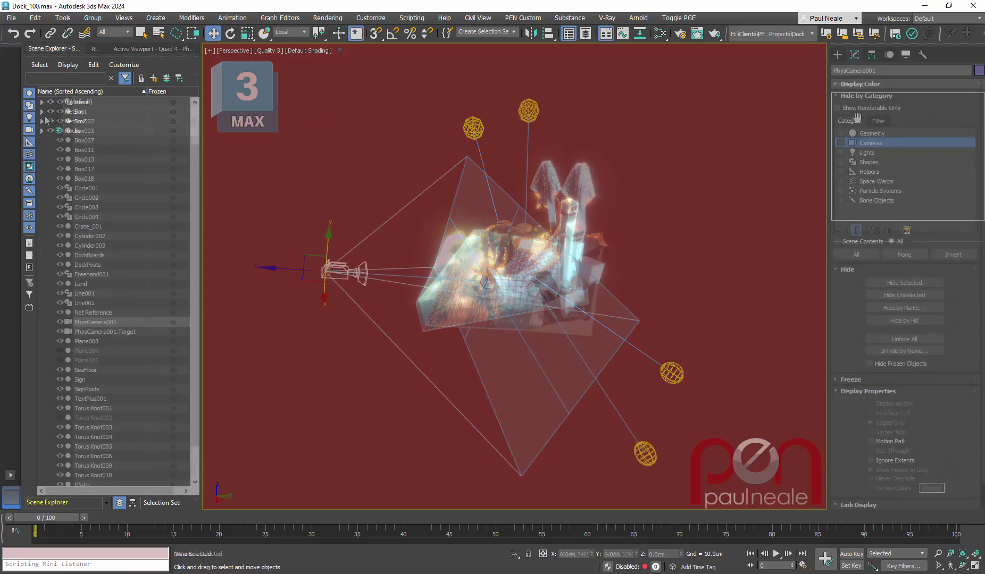
alt+middle_drag(746, 282, 749, 264)
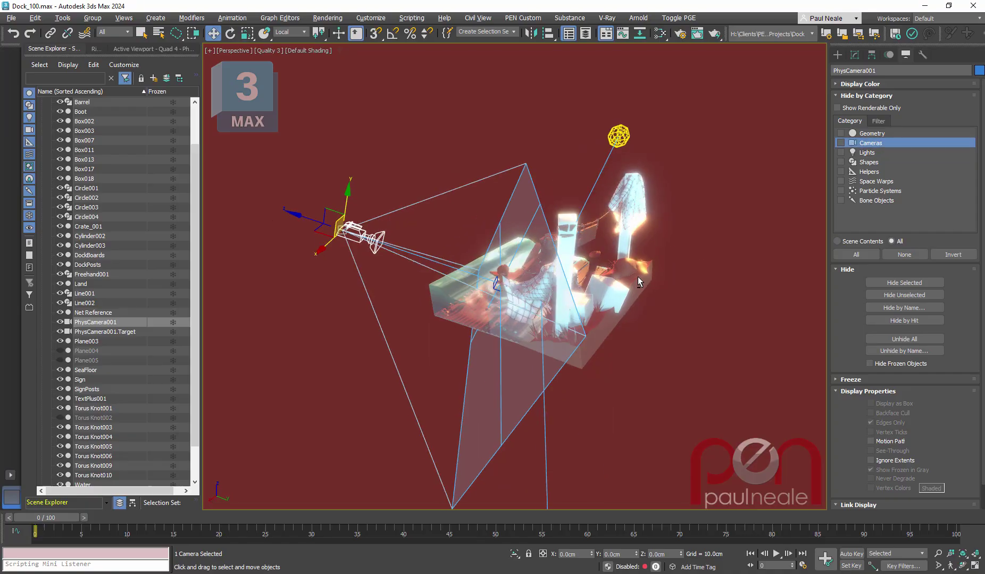
mouse_move(638, 276)
alt+middle_down()
mouse_move(661, 254)
mouse_move(661, 290)
mouse_move(681, 301)
mouse_move(599, 296)
mouse_move(538, 254)
alt+middle_up()
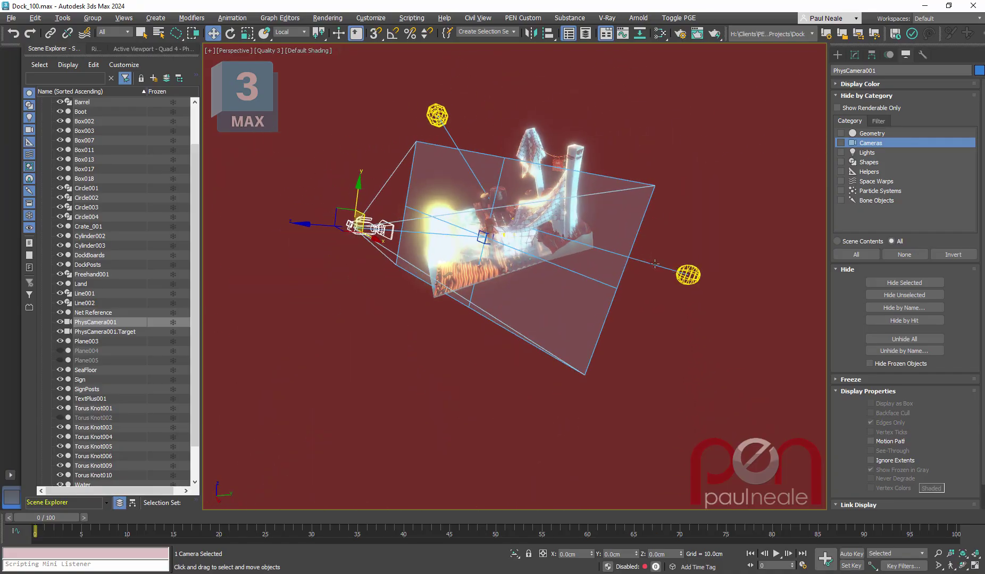
click(852, 55)
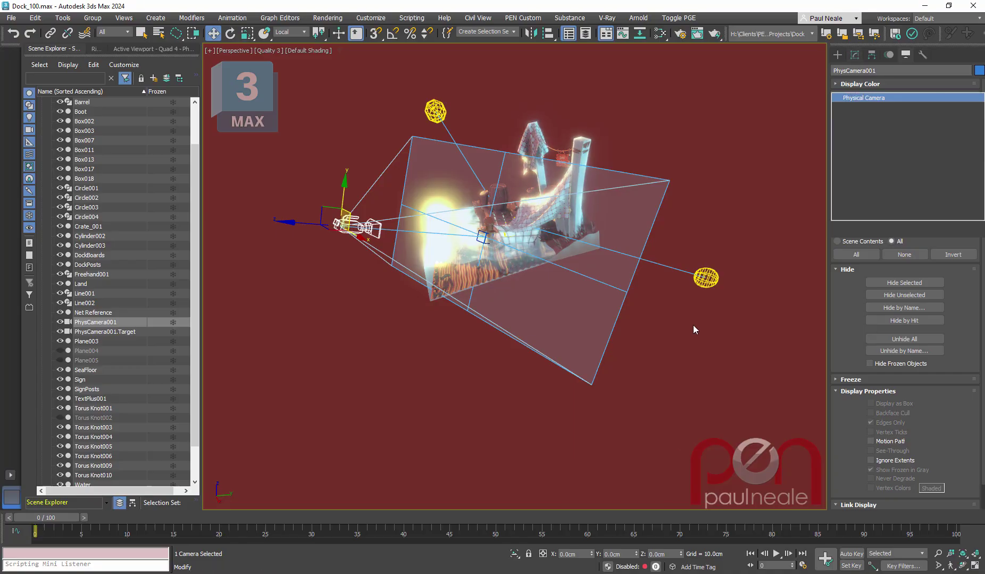
drag(847, 355, 849, 340)
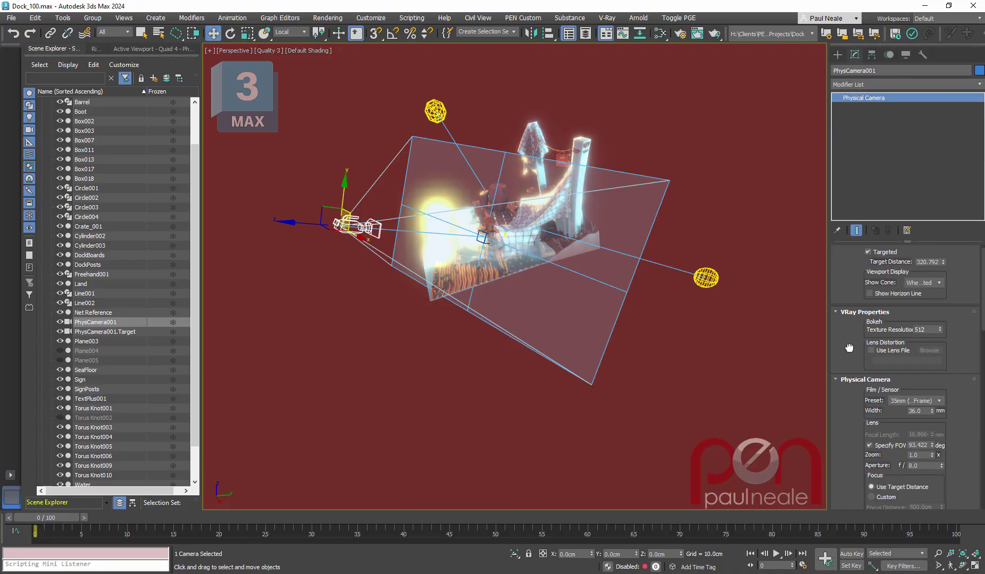
scroll(849, 341, down, 1)
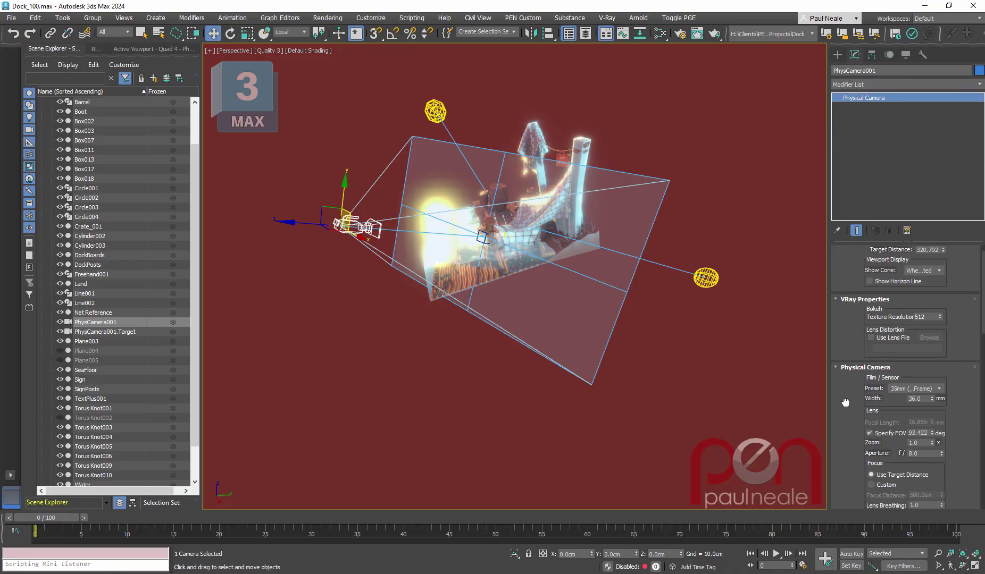
scroll(849, 341, down, 1)
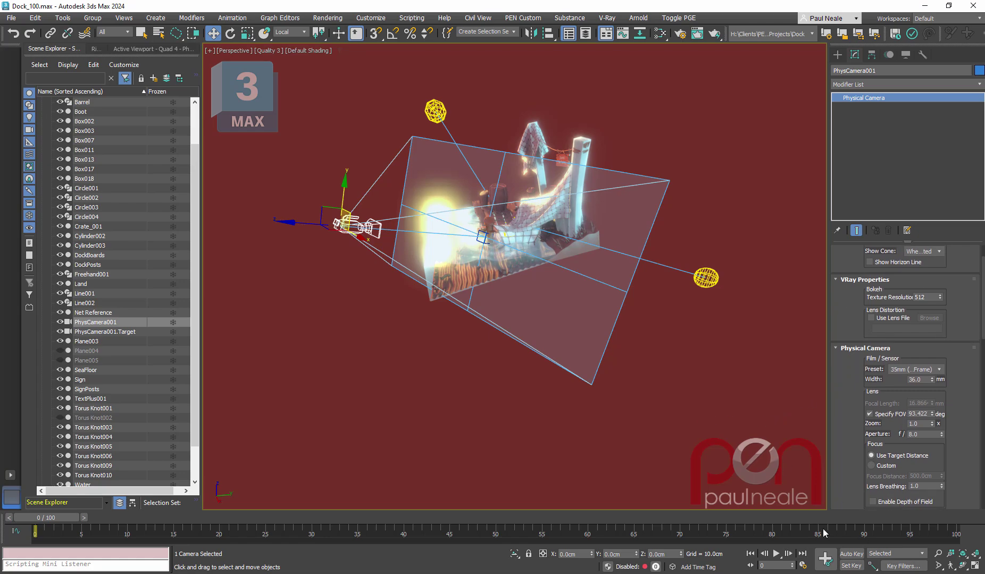
mouse_move(681, 417)
alt+middle_down()
mouse_move(524, 311)
mouse_move(493, 335)
mouse_move(537, 282)
mouse_move(542, 320)
mouse_move(549, 312)
mouse_move(538, 315)
alt+middle_up()
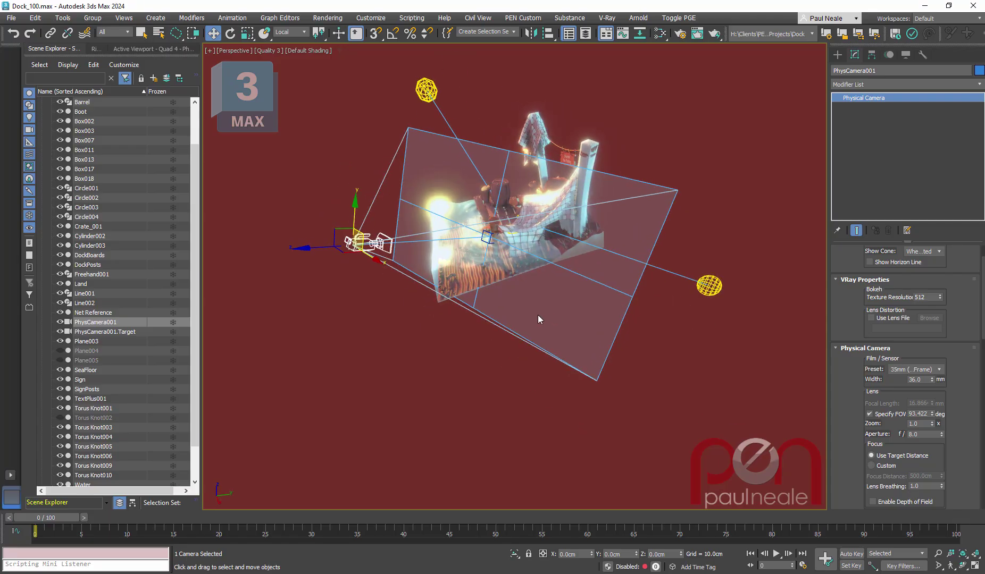
Deselect the camera and hide lights and cameras in the viewport.
click(656, 344)
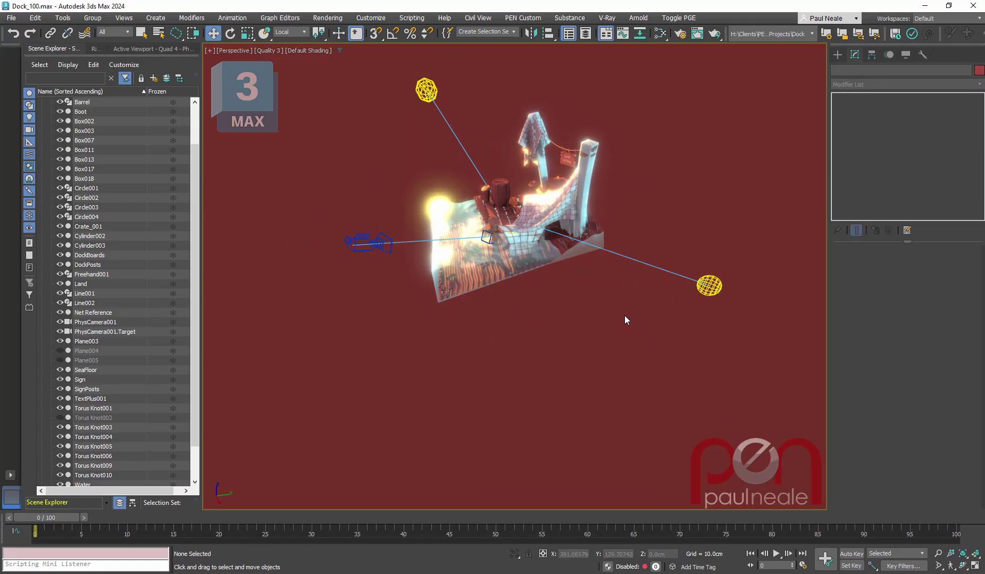
mouse_move(618, 308)
alt+middle_down()
mouse_move(628, 259)
mouse_move(642, 271)
alt+middle_up()
scroll(658, 289, up, 3)
scroll(673, 308, up, 3)
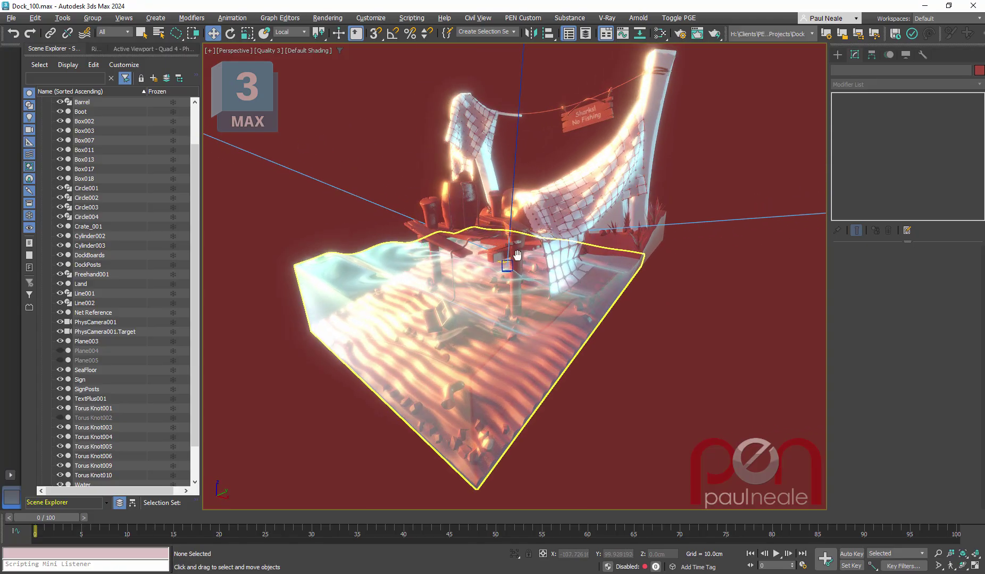
scroll(687, 325, up, 2)
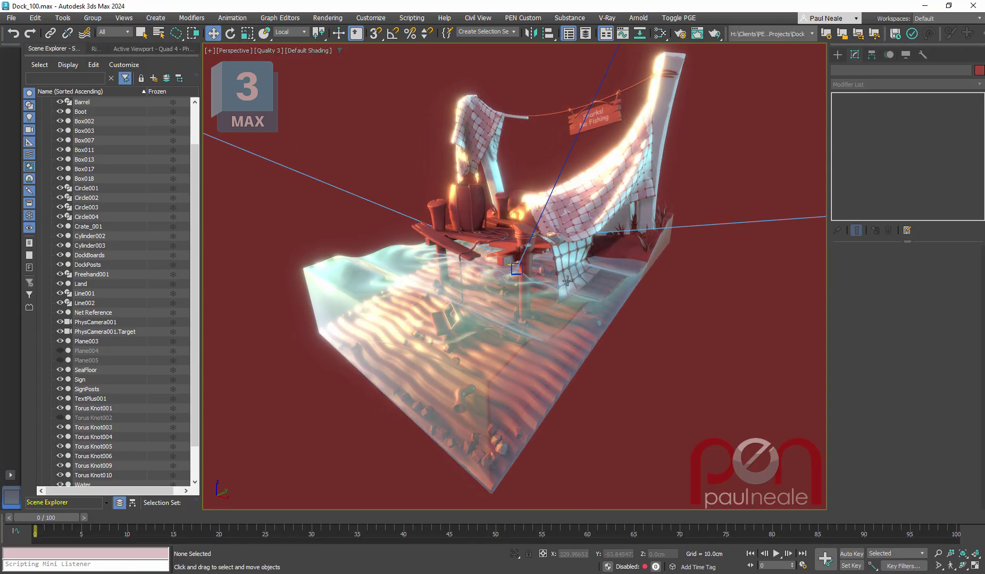
click(339, 51)
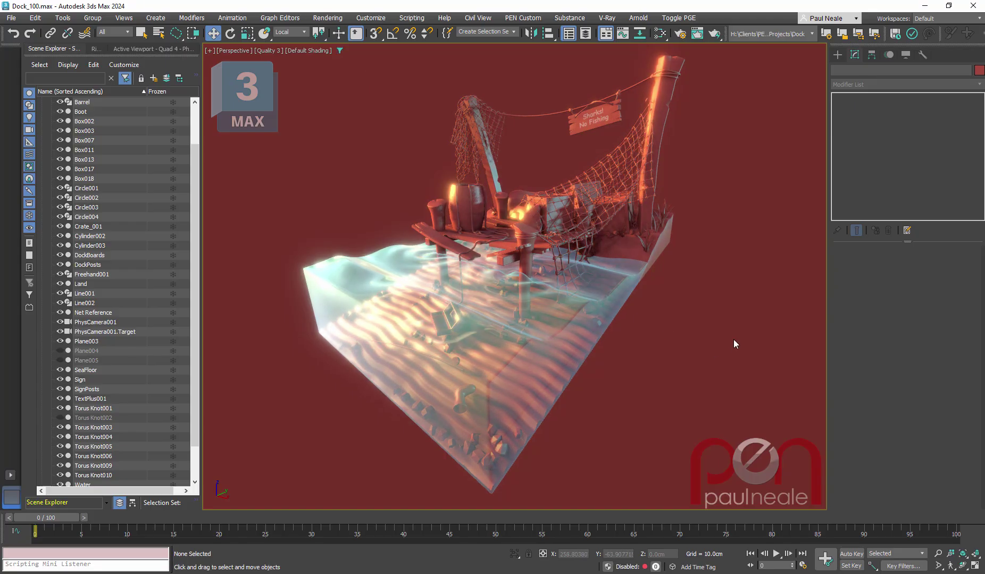
Zoom in on the water area, reframe the dock, then view through PhysCamera001.
click(607, 320)
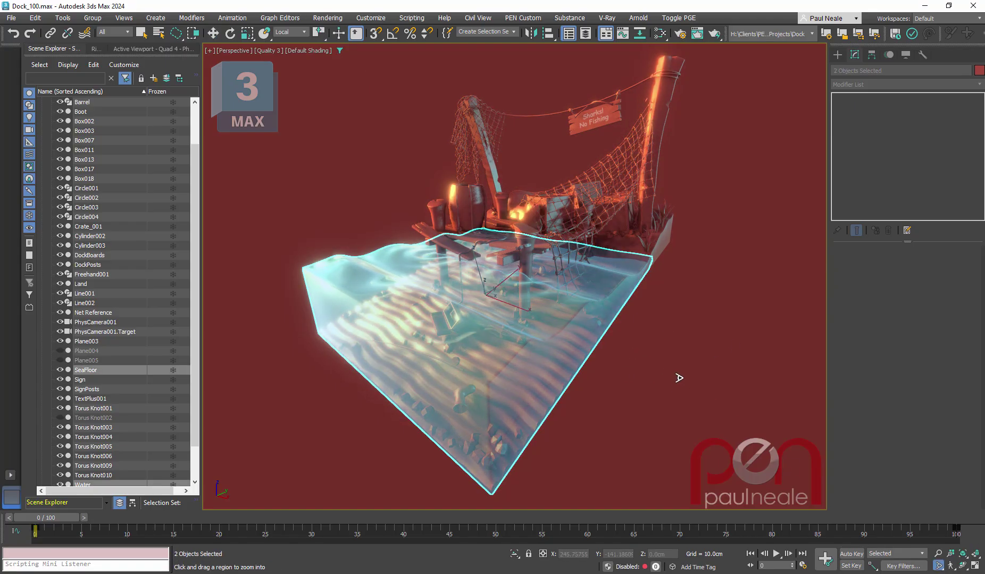
click(937, 565)
drag(292, 93, 680, 377)
scroll(680, 376, up, 2)
scroll(680, 376, down, 4)
middle_drag(680, 376, 623, 377)
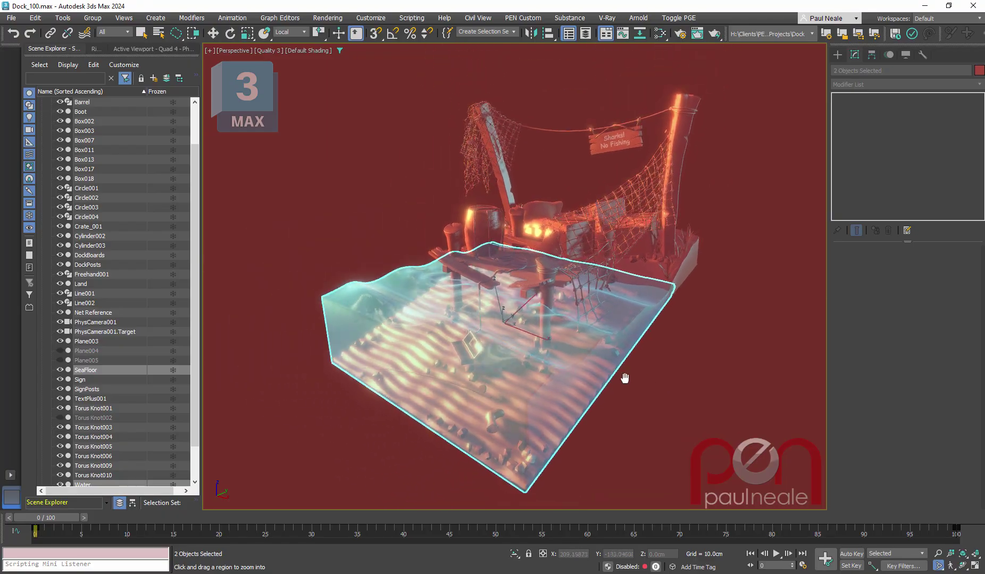
scroll(646, 377, up, 2)
key(w)
click(670, 377)
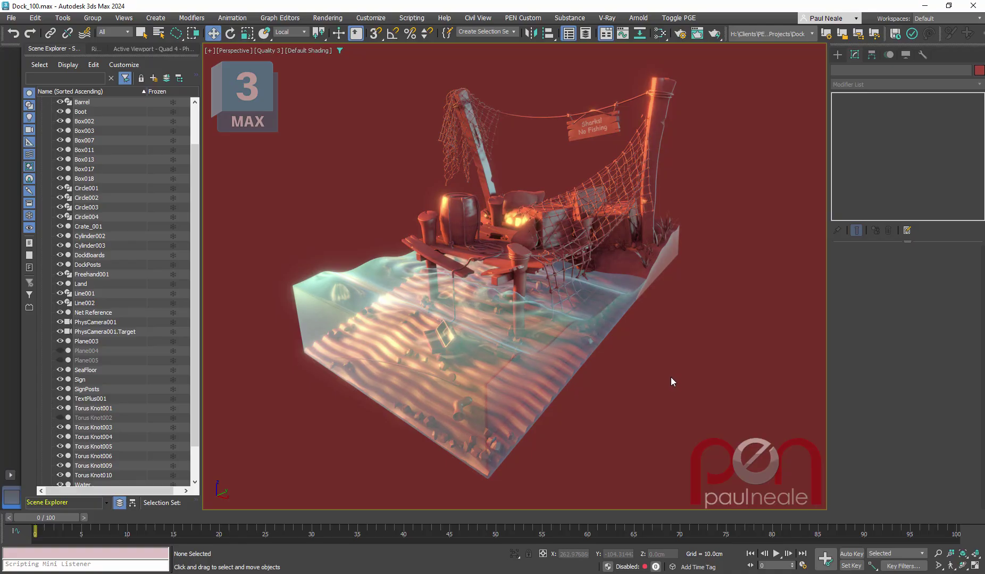
key(ctrl+w)
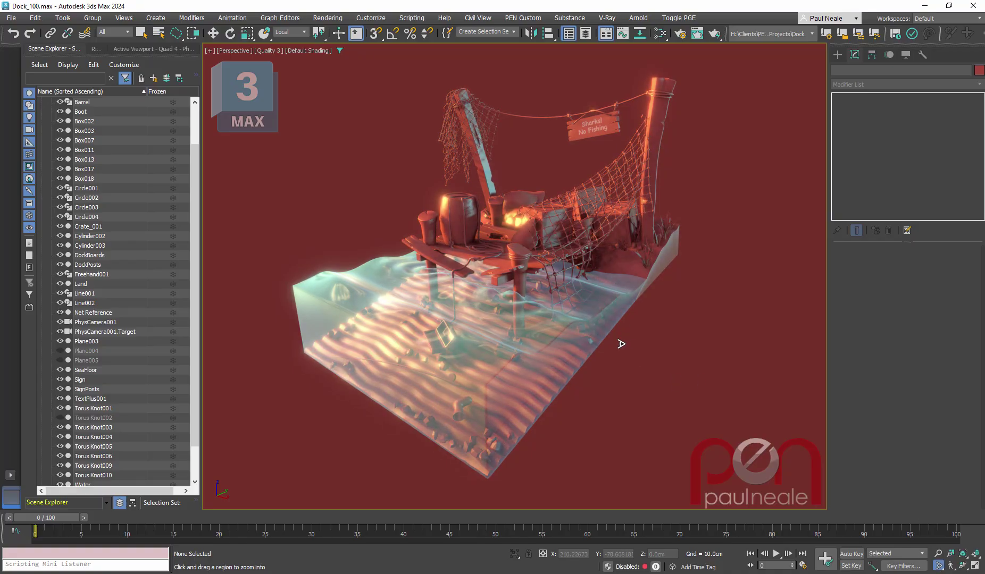
scroll(622, 354, down, 4)
scroll(588, 334, up, 7)
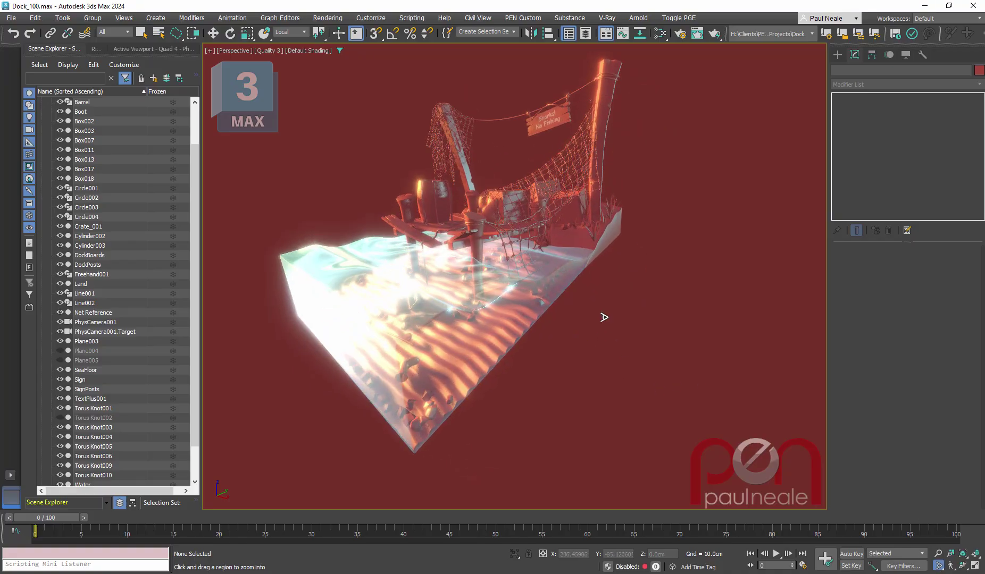
middle_drag(611, 318, 677, 341)
right_click(684, 344)
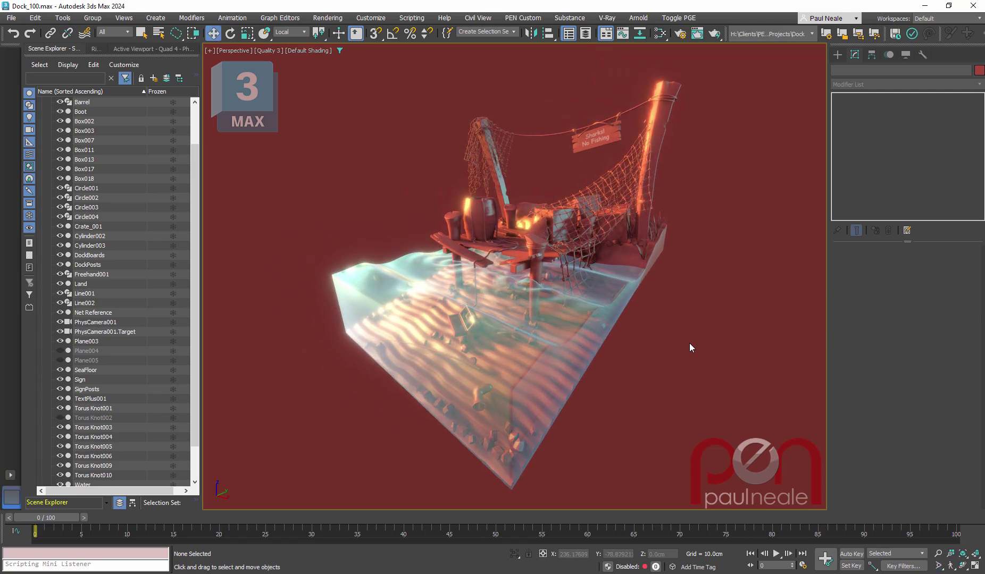
key(c)
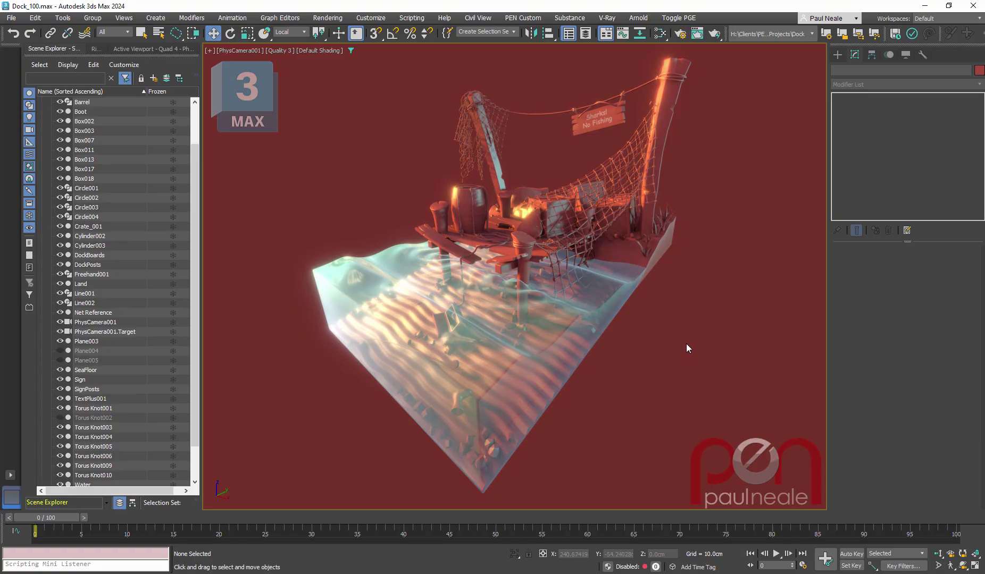
click(110, 321)
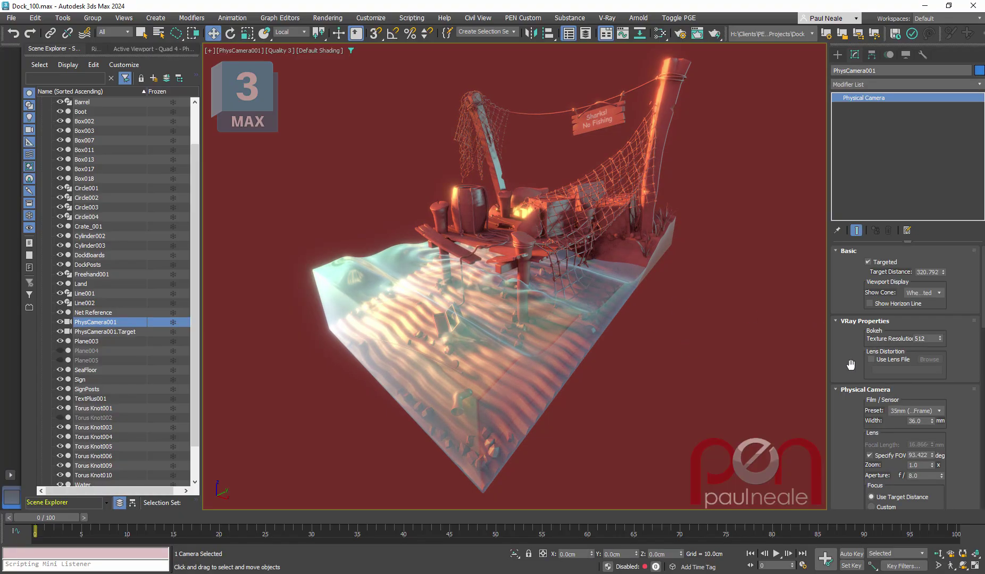
scroll(849, 362, down, 1)
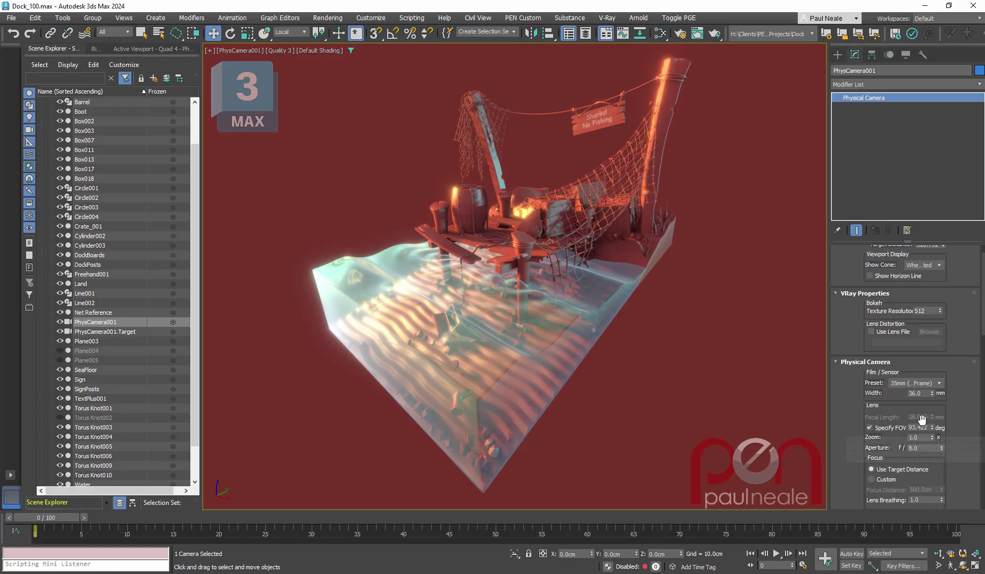
click(741, 408)
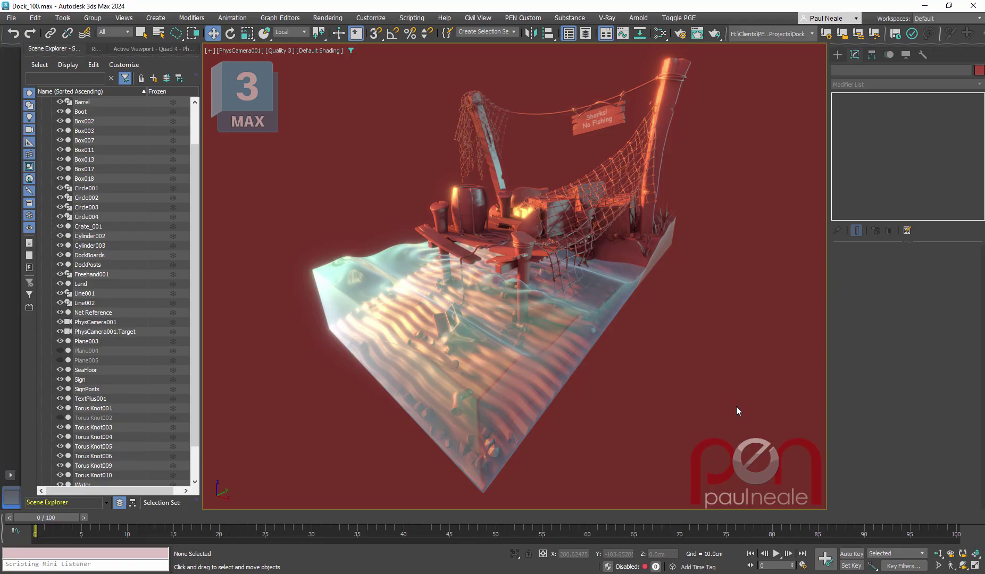
Open Environment and Effects, browse the Rendering menu, and close the dialog.
key(8)
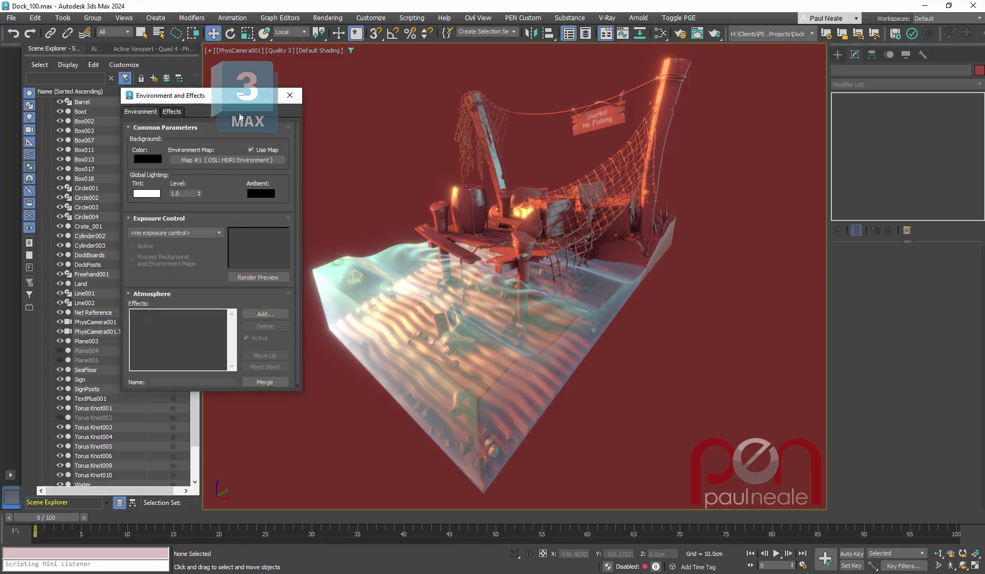
click(327, 18)
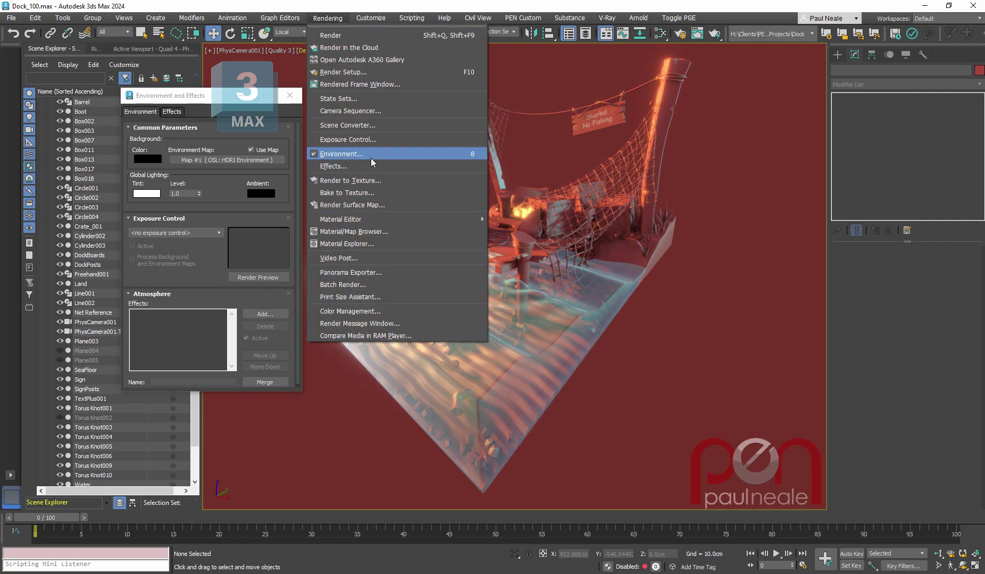
click(209, 103)
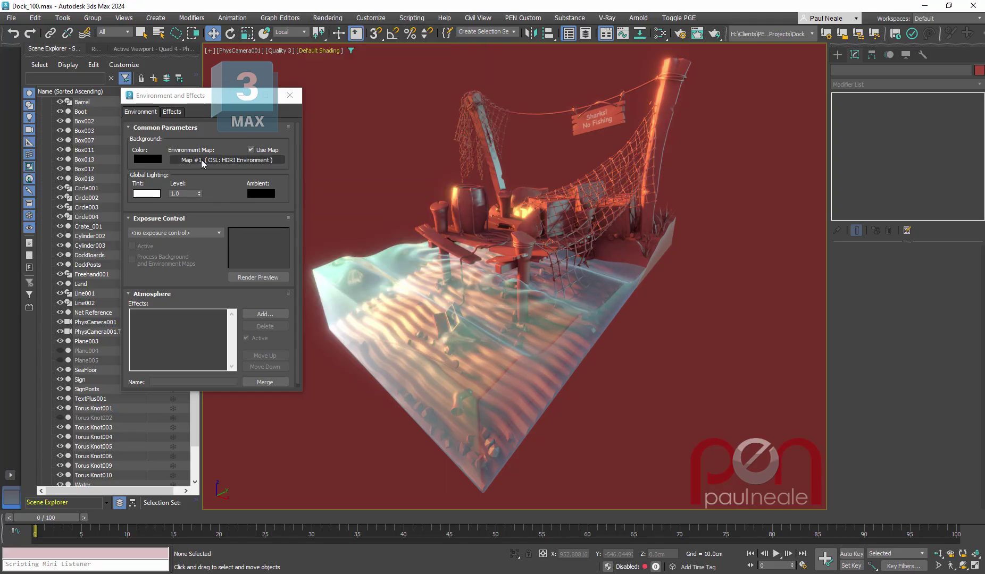
click(289, 94)
Uncheck Use Custom Background on HDRI Environment Map #1 in the Slate Material Editor.
key(m)
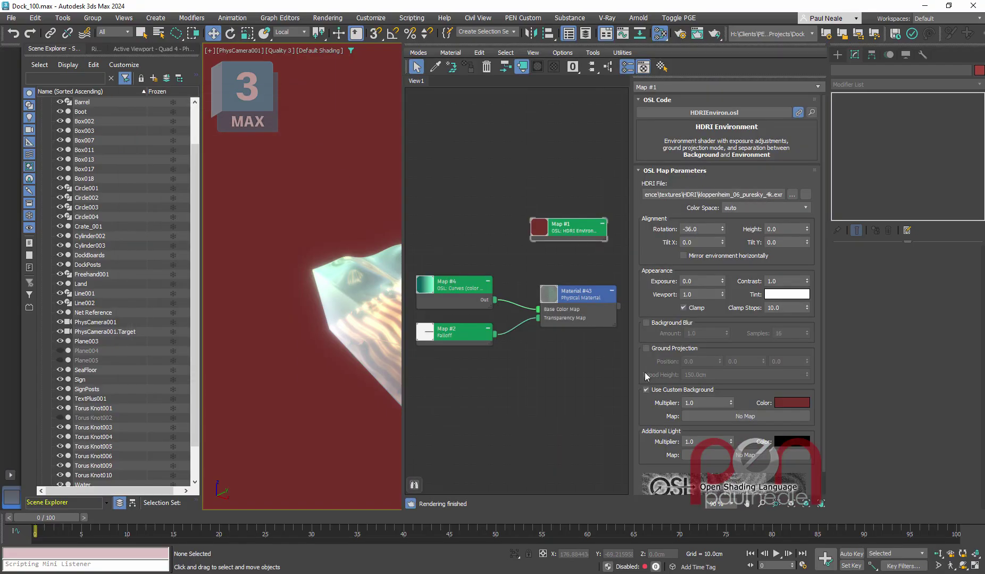
scroll(635, 368, down, 1)
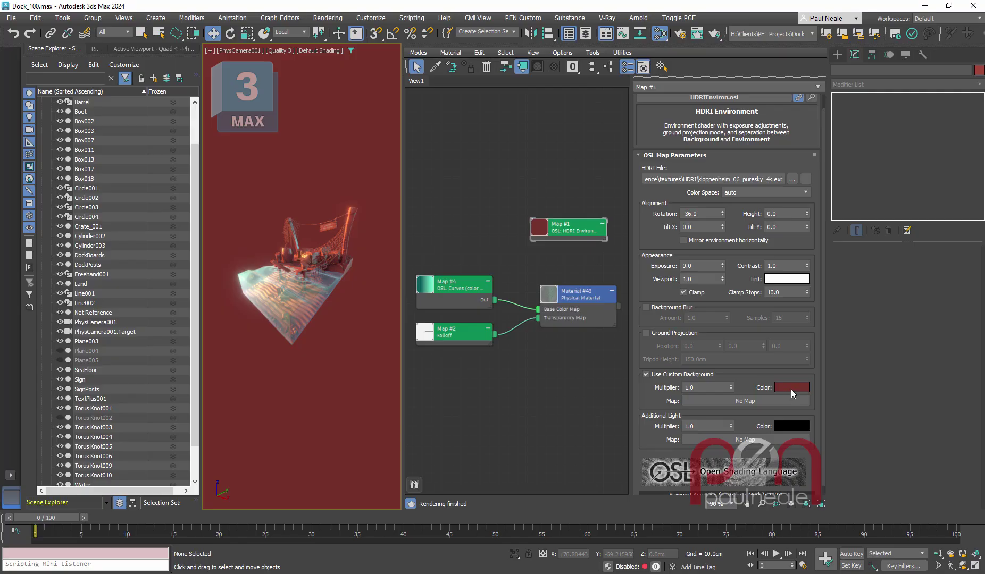
click(646, 375)
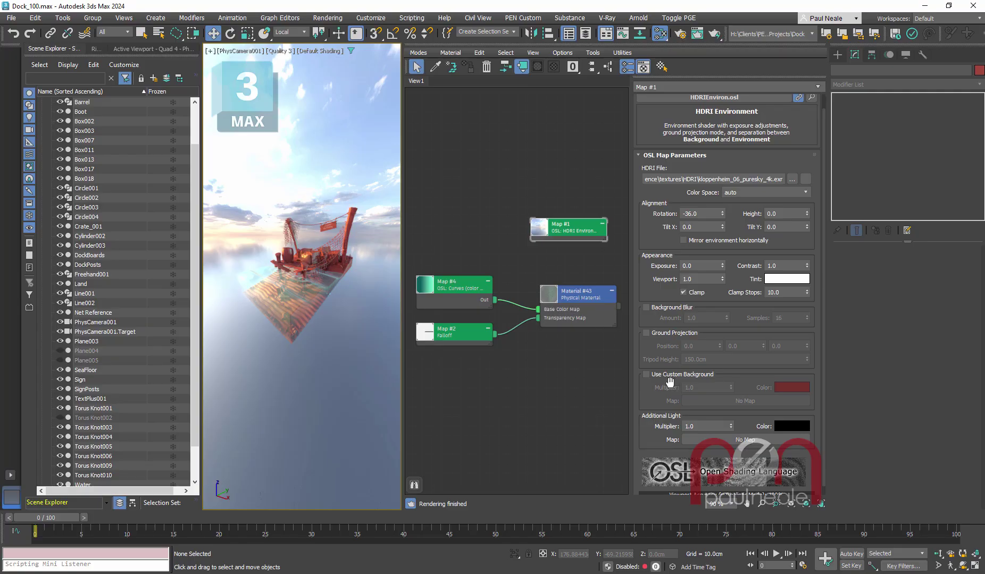
click(575, 401)
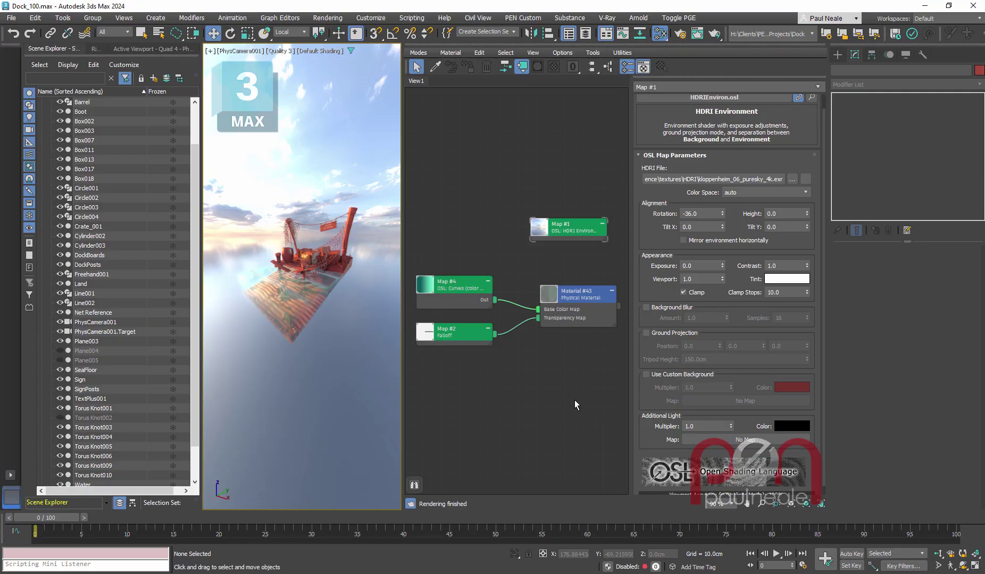
drag(652, 239, 650, 249)
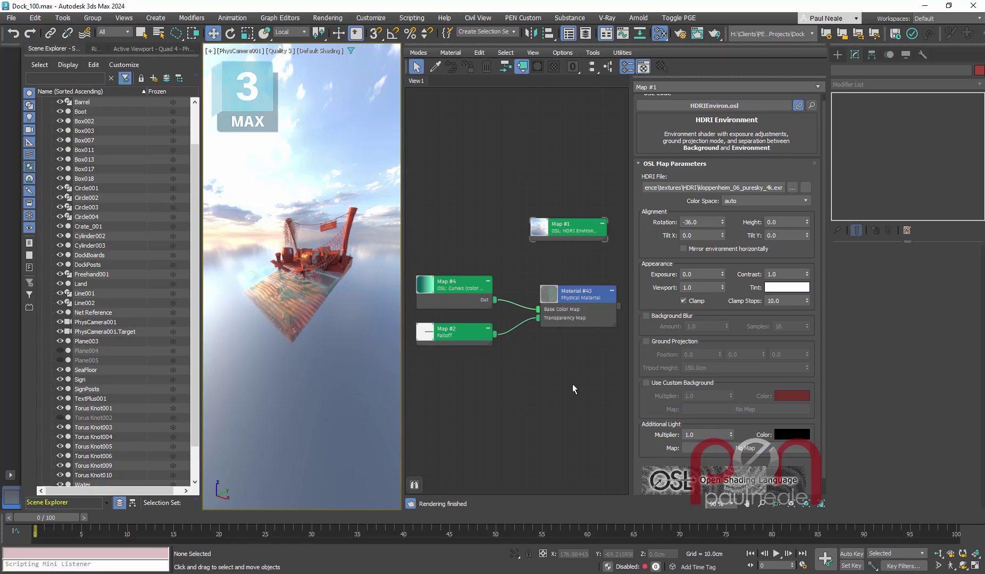
Close the Slate editor, orbit the dock in Perspective, then reselect the Map #1 HDRI node.
key(m)
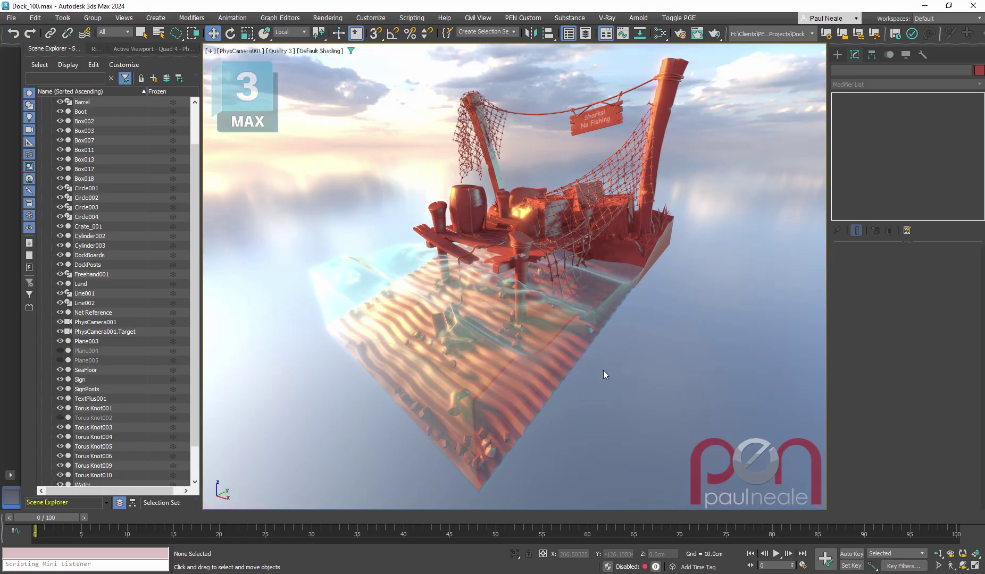
key(p)
mouse_move(628, 368)
alt+middle_down()
mouse_move(580, 371)
mouse_move(564, 360)
alt+middle_up()
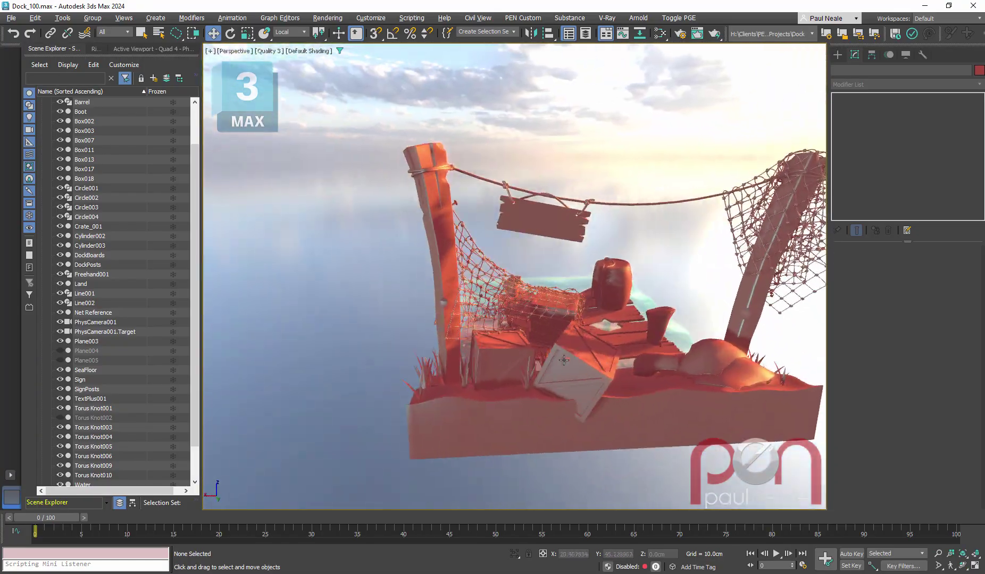
scroll(564, 360, down, 5)
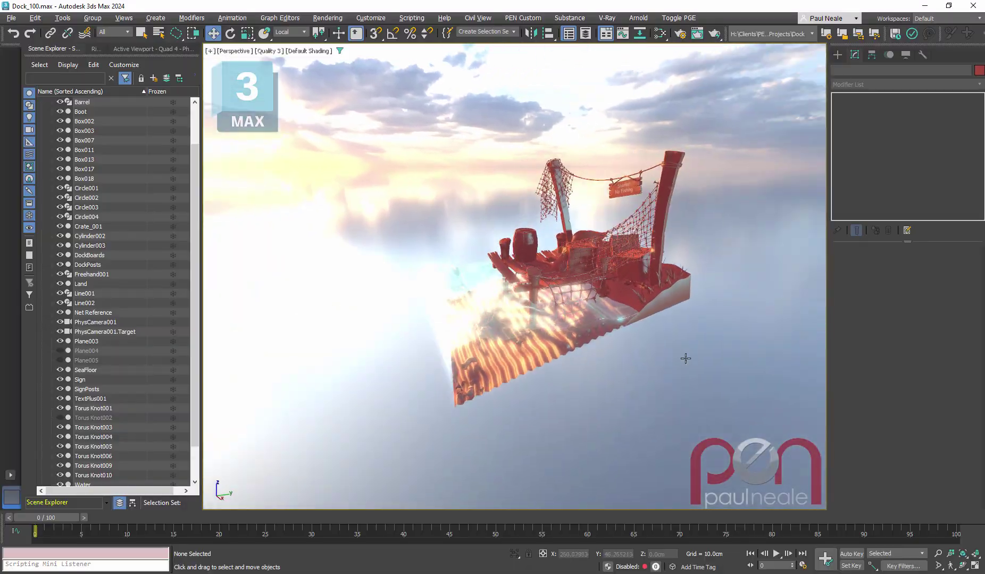
mouse_move(564, 361)
alt+middle_down()
mouse_move(713, 352)
mouse_move(592, 350)
mouse_move(663, 364)
alt+middle_up()
scroll(592, 350, up, 3)
scroll(597, 359, up, 4)
scroll(528, 356, up, 3)
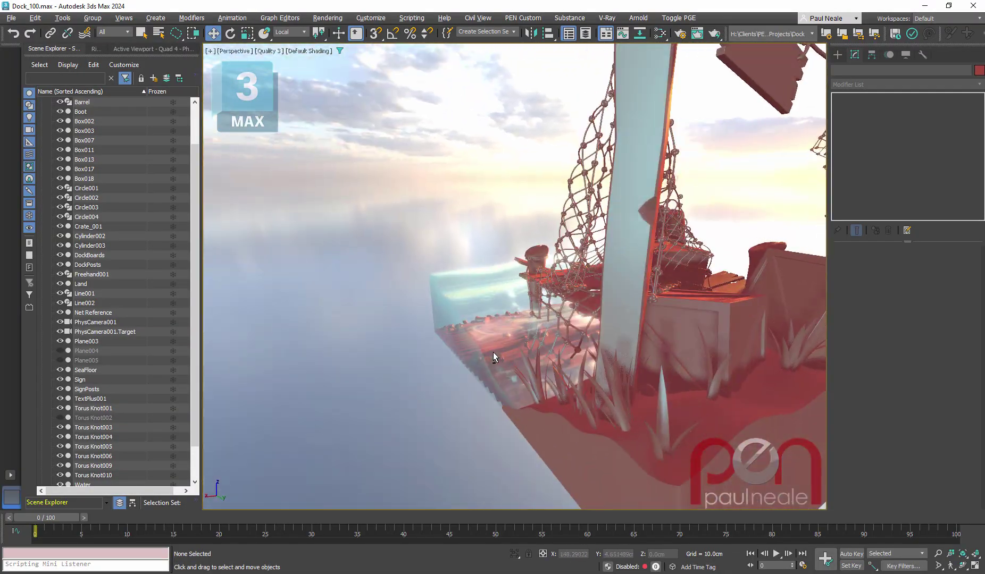
mouse_move(492, 353)
alt+middle_down()
mouse_move(496, 361)
mouse_move(656, 356)
alt+middle_up()
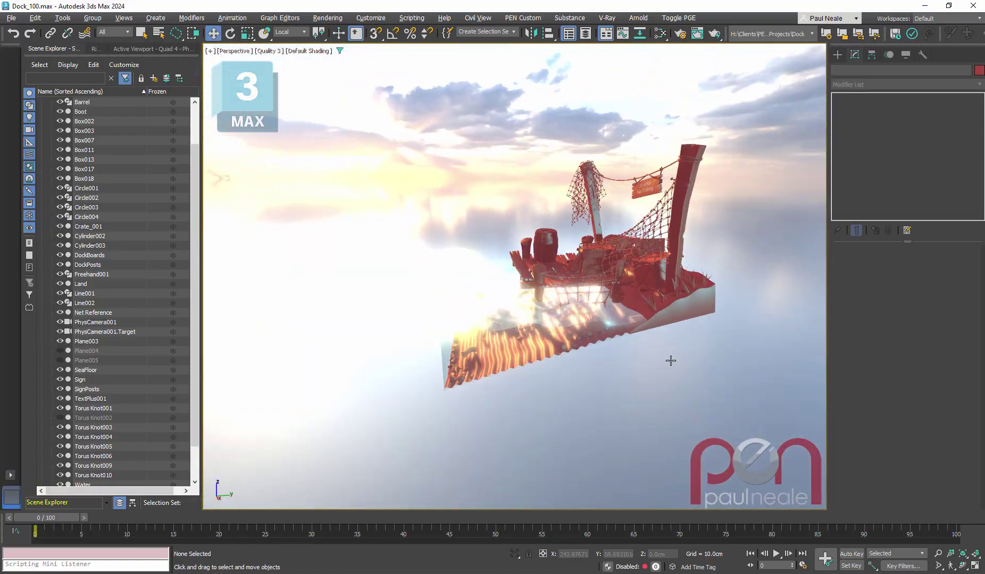
alt+middle_drag(655, 356, 652, 360)
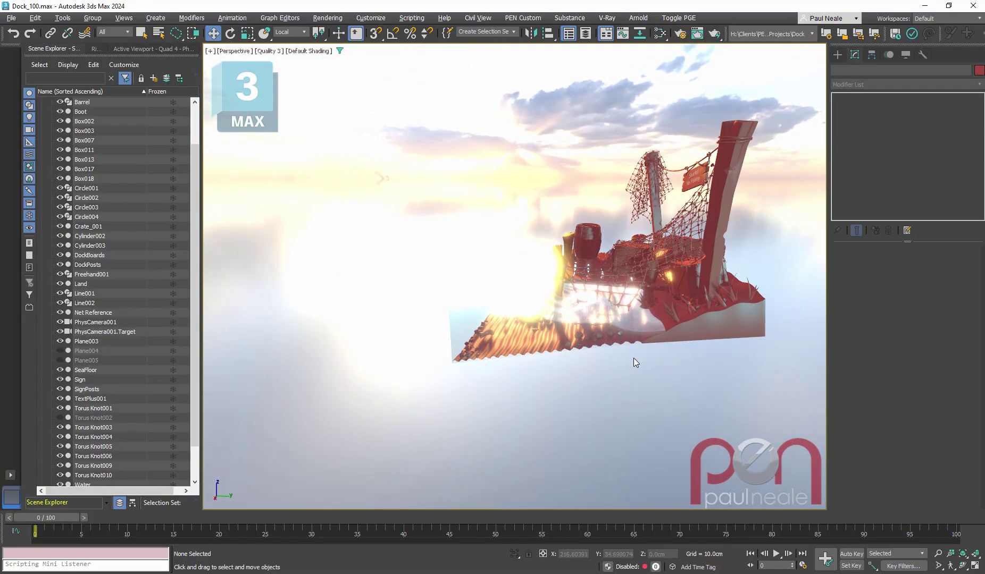
key(m)
click(573, 235)
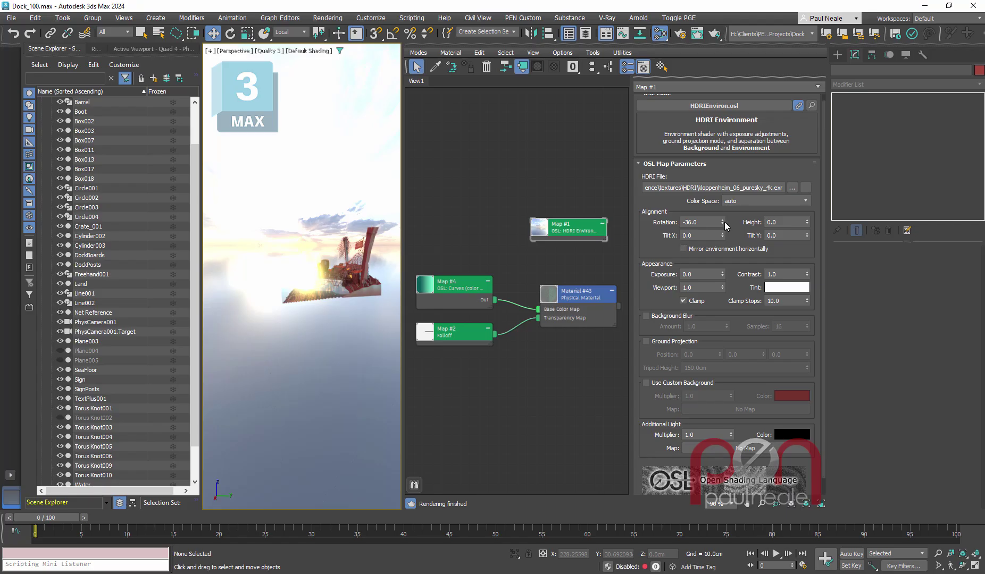
mouse_move(315, 328)
alt+middle_down()
mouse_move(275, 330)
mouse_move(377, 315)
alt+middle_up()
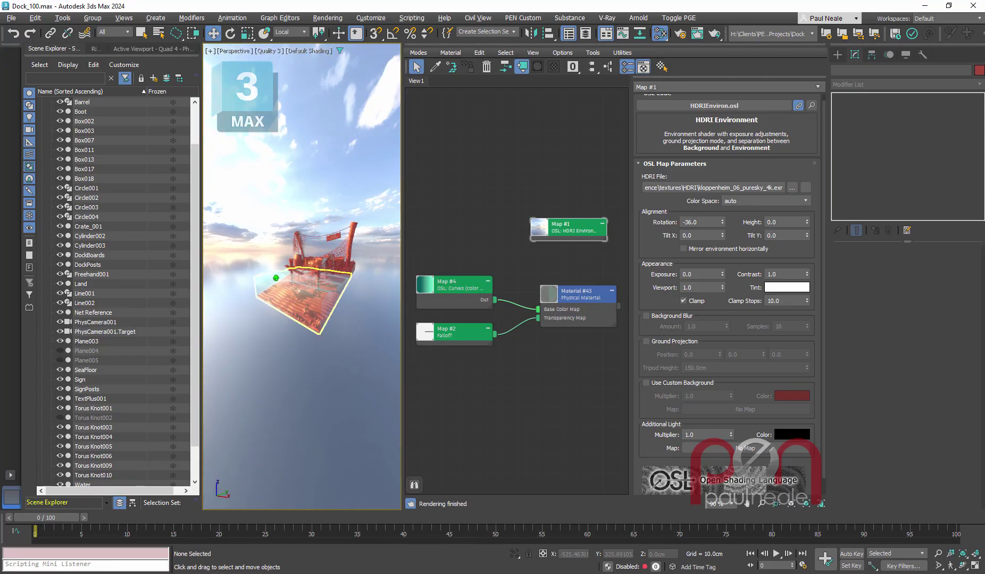
right_click(724, 221)
alt+middle_drag(308, 324, 208, 319)
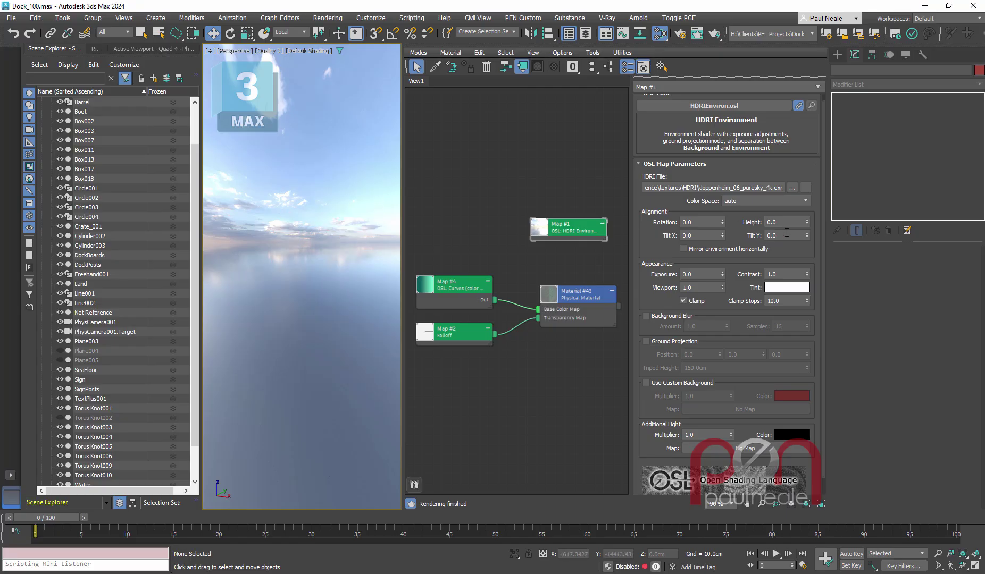
drag(723, 222, 724, 239)
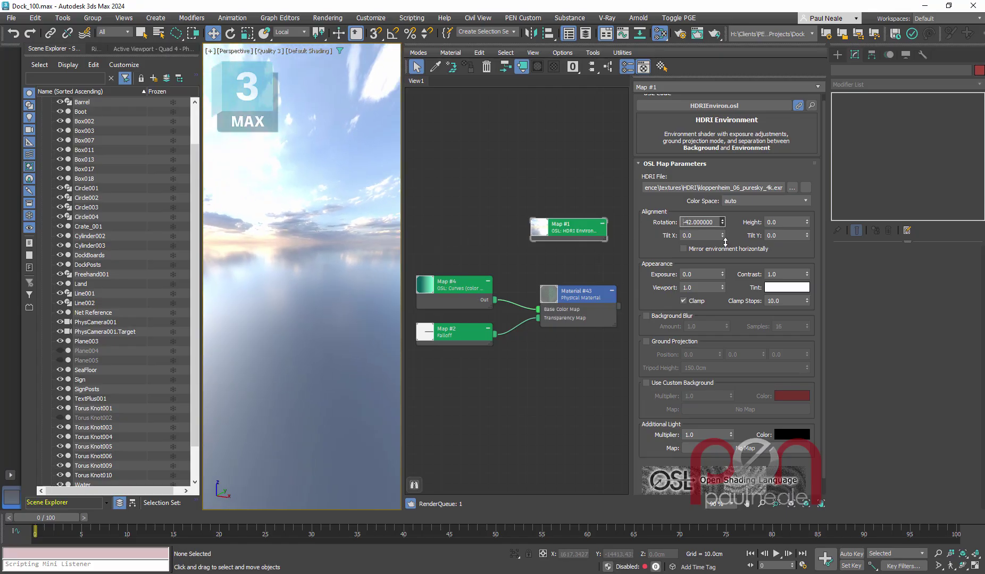
click(723, 224)
click(723, 220)
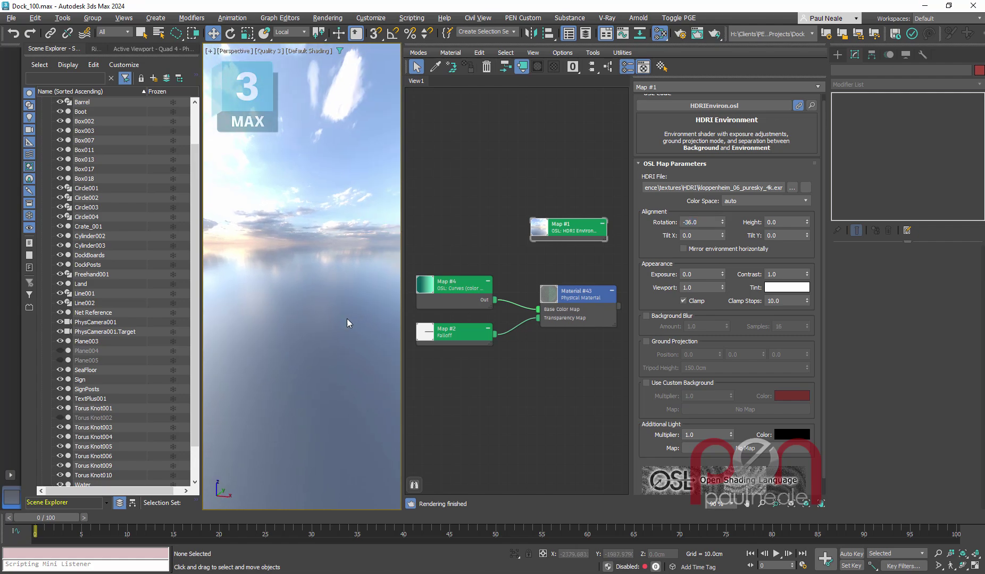
scroll(324, 286, up, 5)
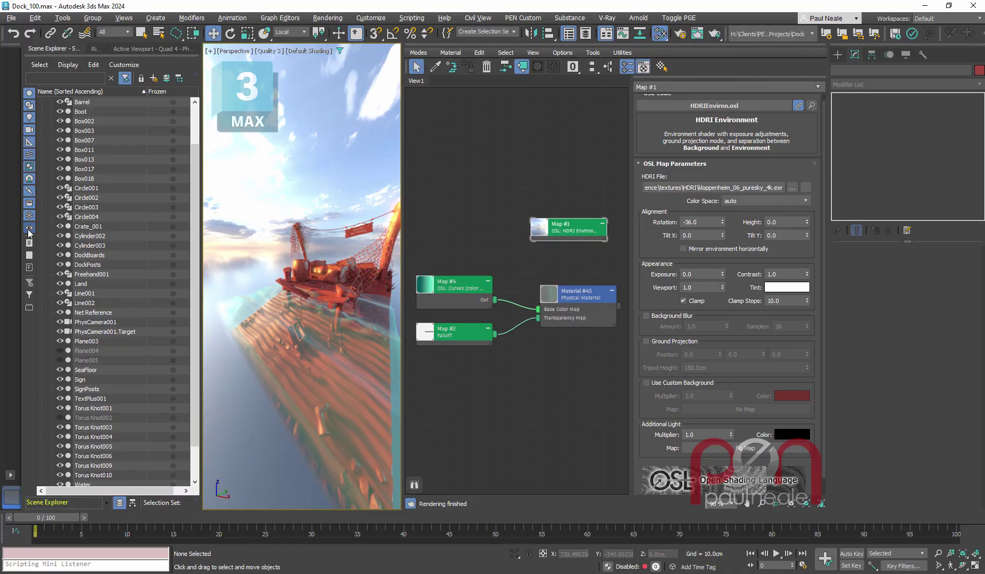
Sort Scene Explorer by layer with lights shown, and inspect ArnoldLight001 and ArnoldLight002.
click(31, 255)
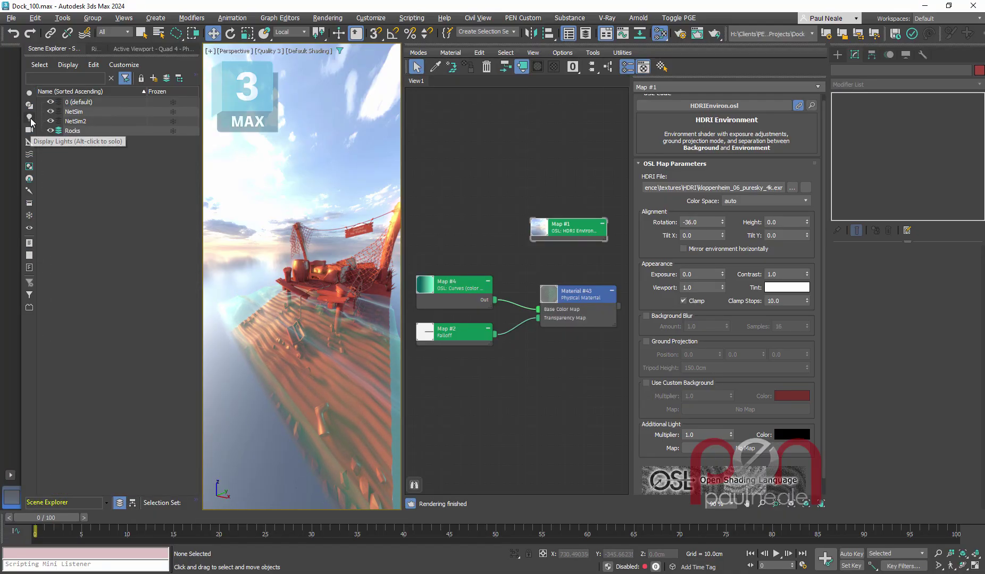
click(31, 120)
click(42, 103)
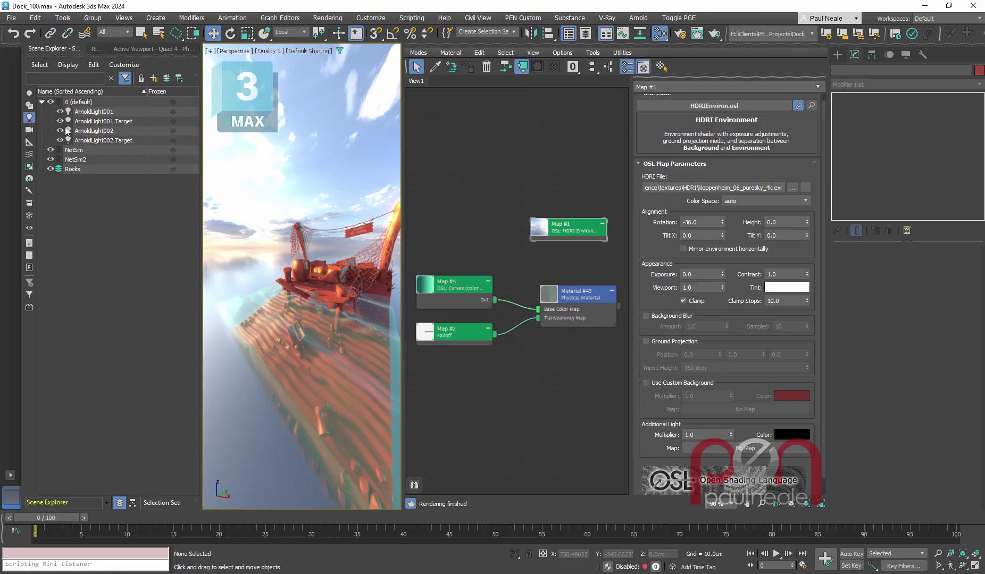
click(93, 112)
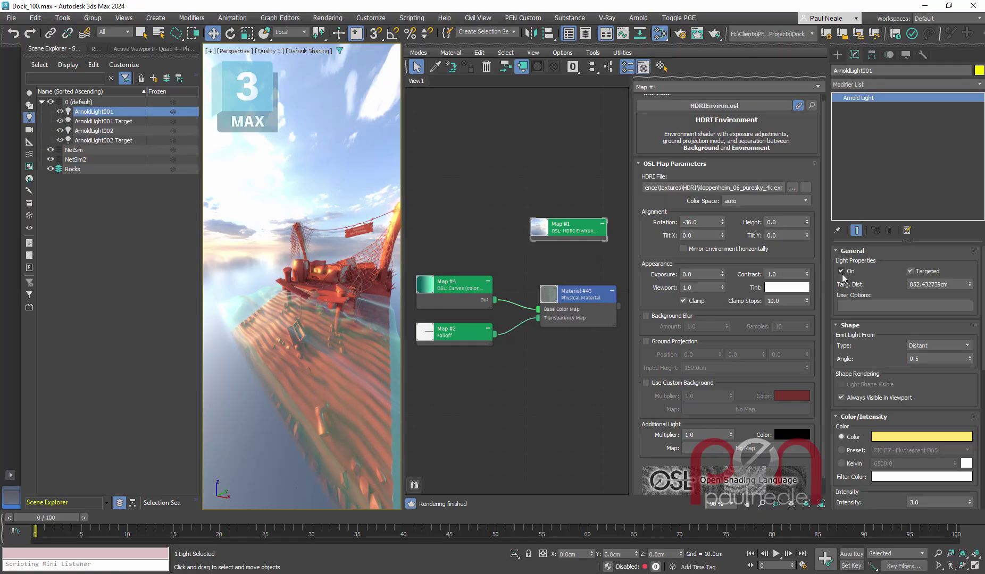
click(94, 131)
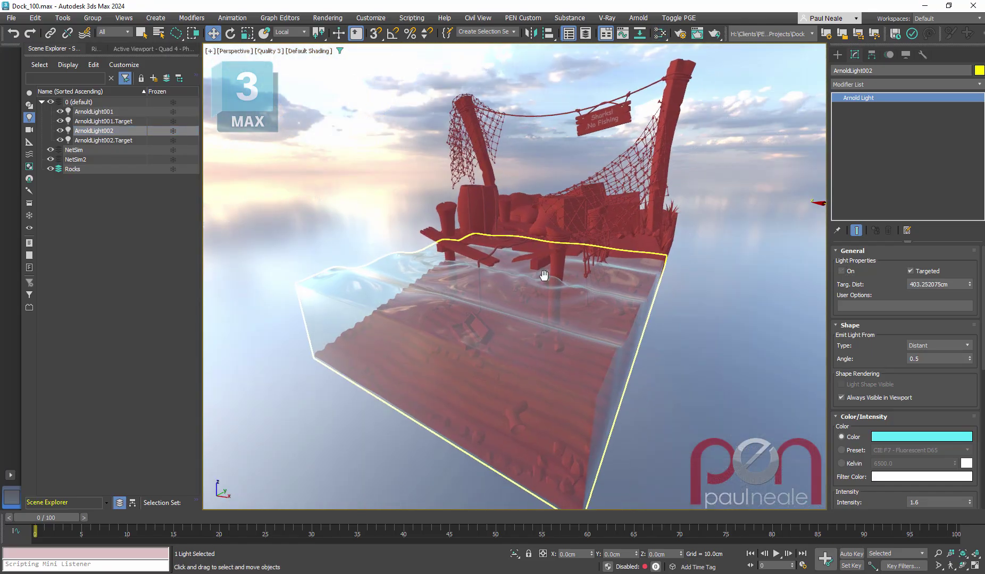
alt+middle_drag(539, 279, 668, 339)
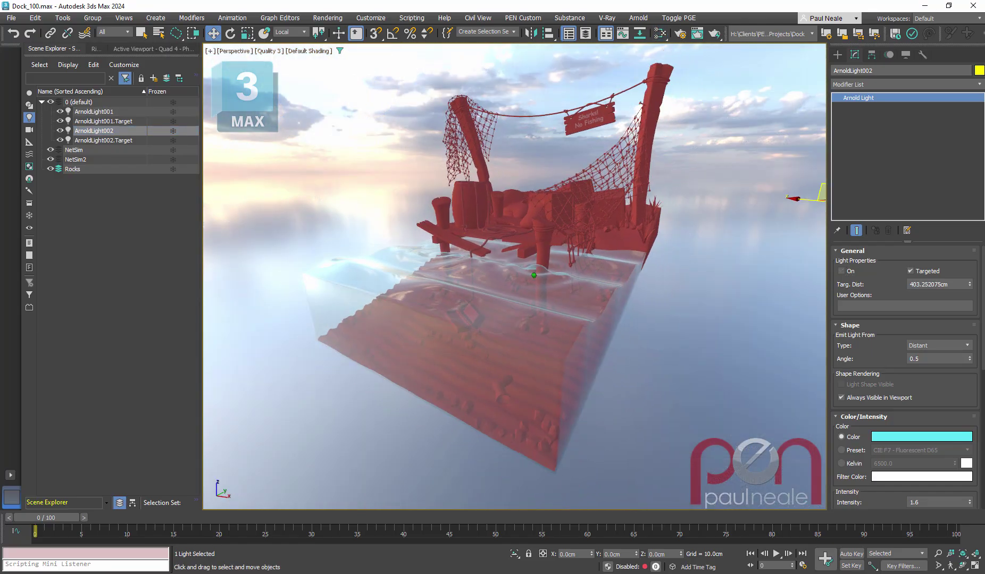
click(672, 334)
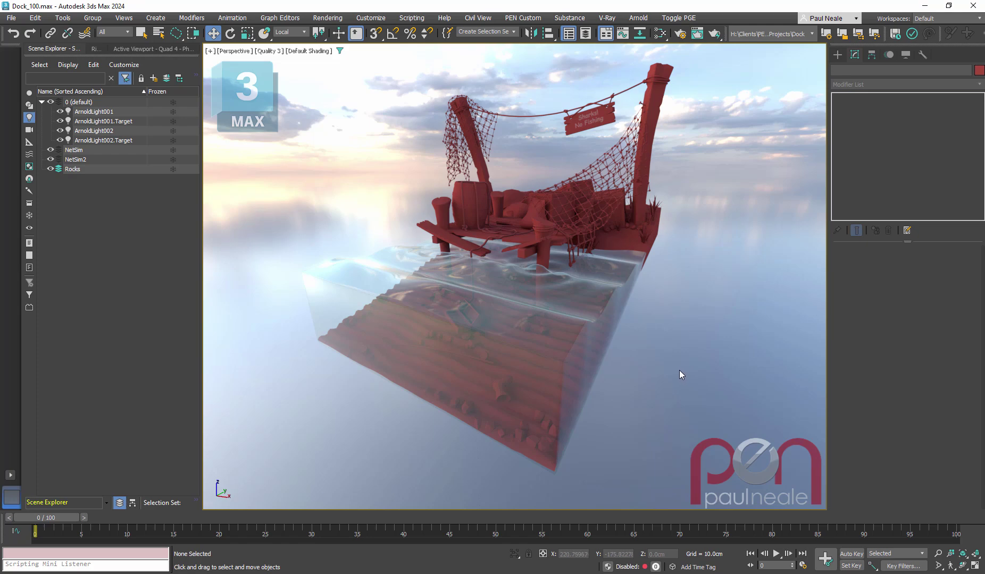
Set the environment background to grey 127 with Use Map re-enabled, then reopen the material editor.
key(8)
click(251, 149)
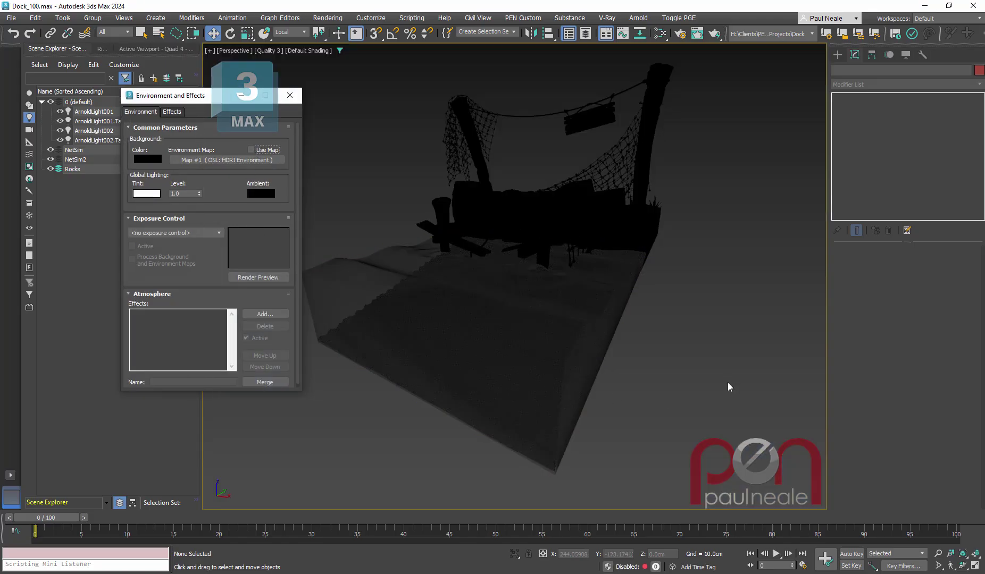
click(147, 159)
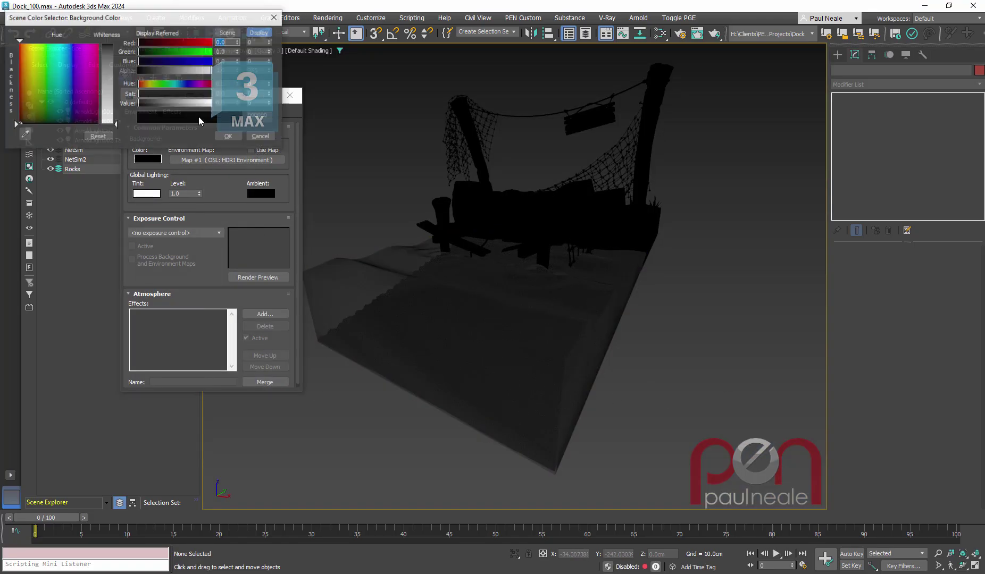
drag(106, 86, 106, 61)
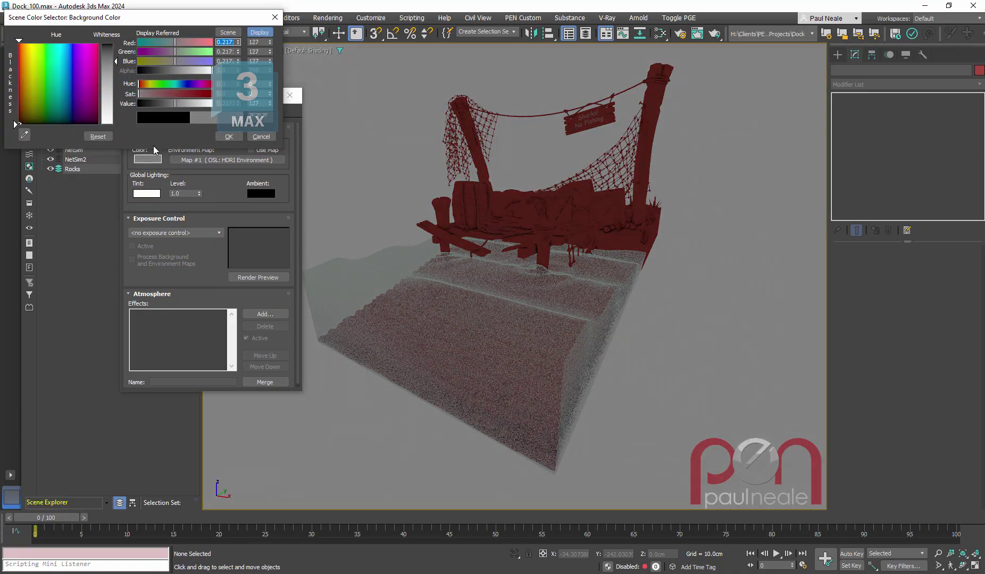
click(228, 138)
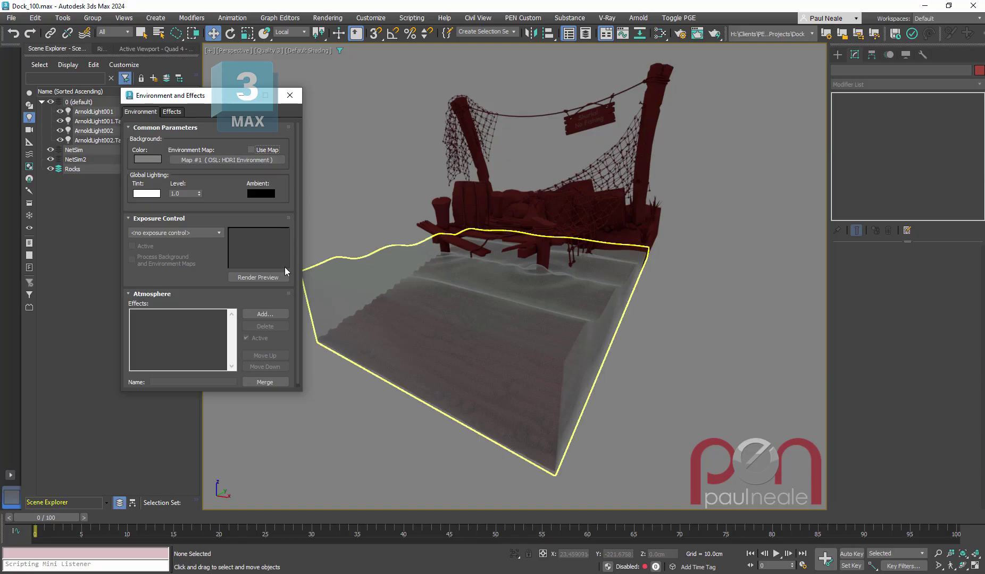
click(251, 150)
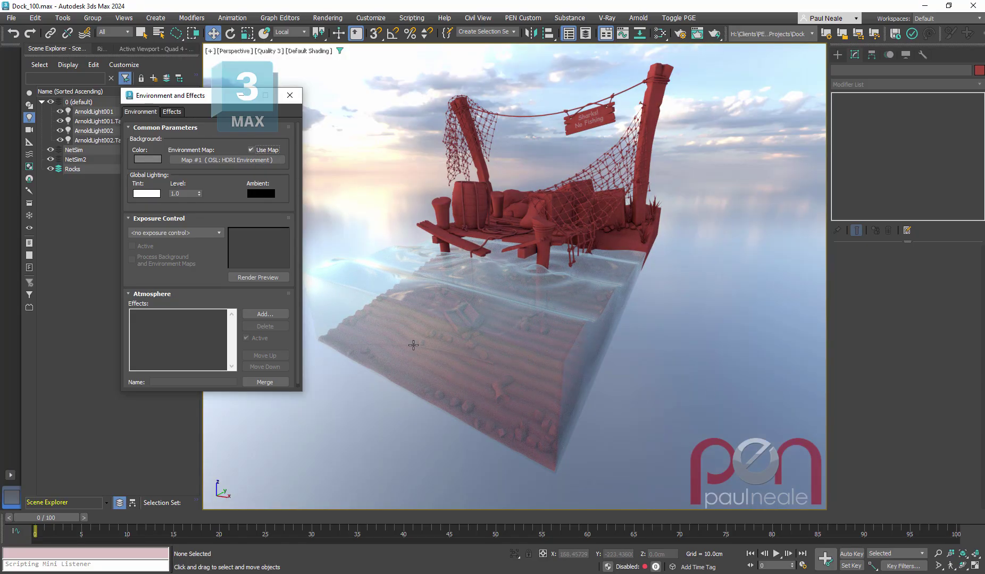
click(289, 96)
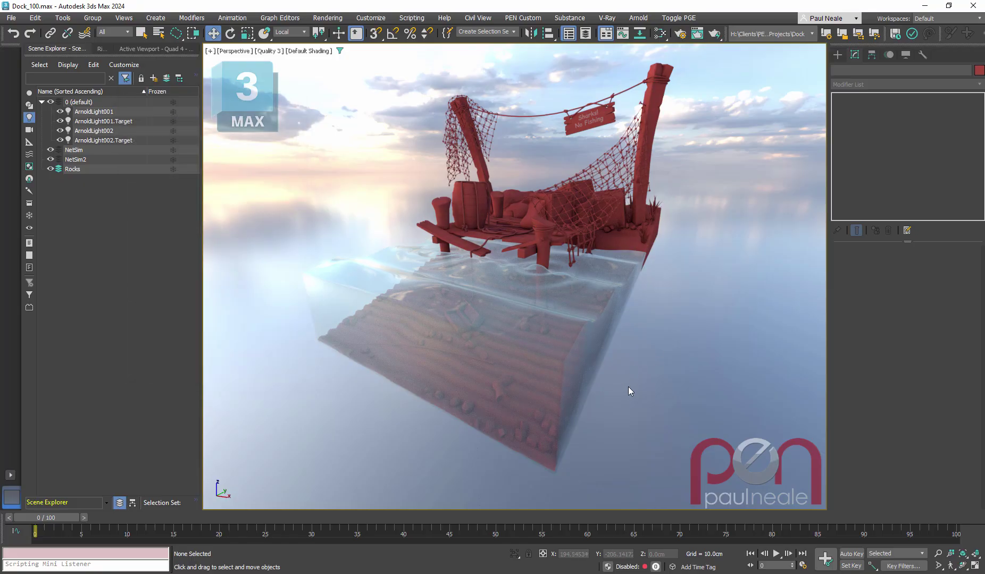
key(m)
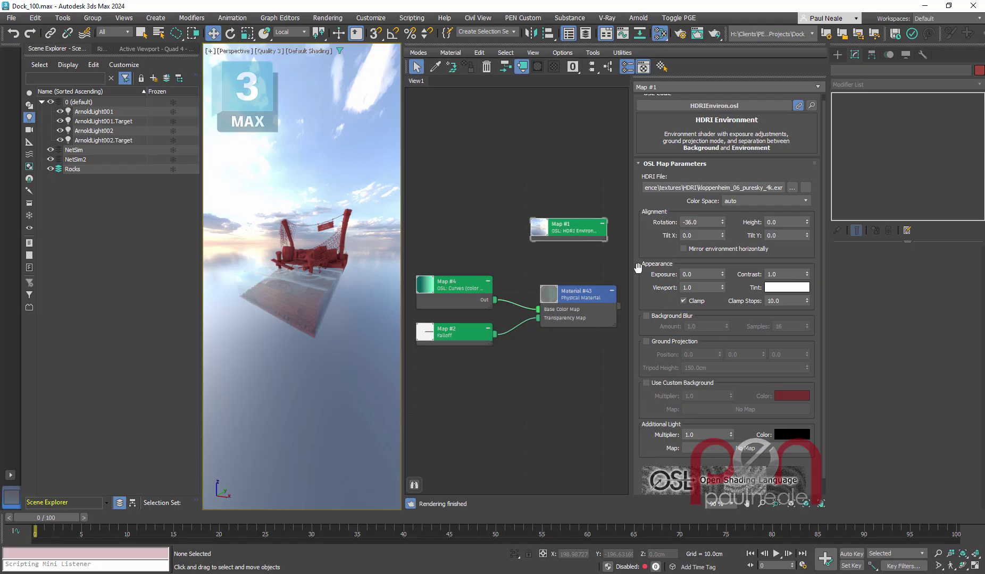
scroll(651, 223, down, 1)
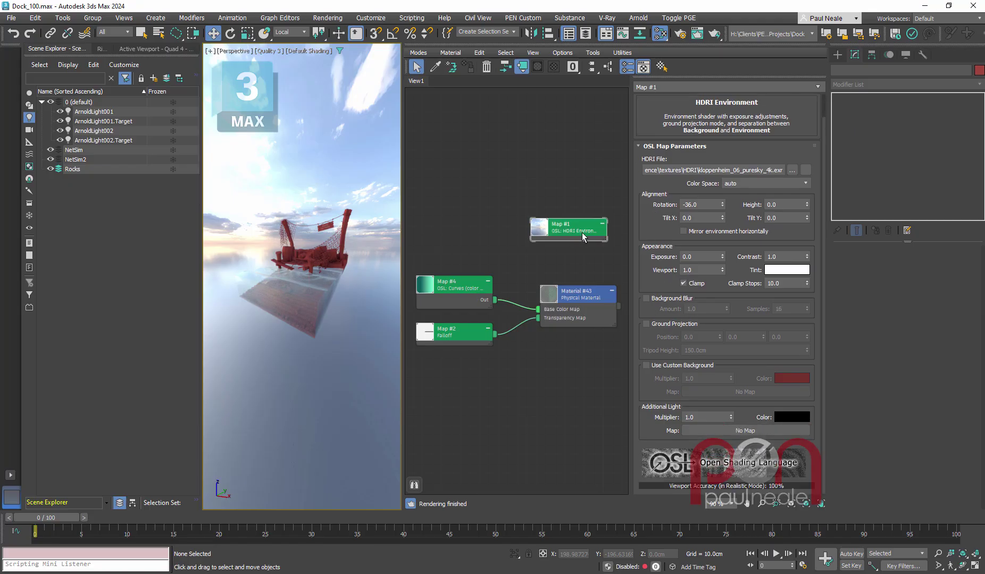
scroll(653, 244, up, 1)
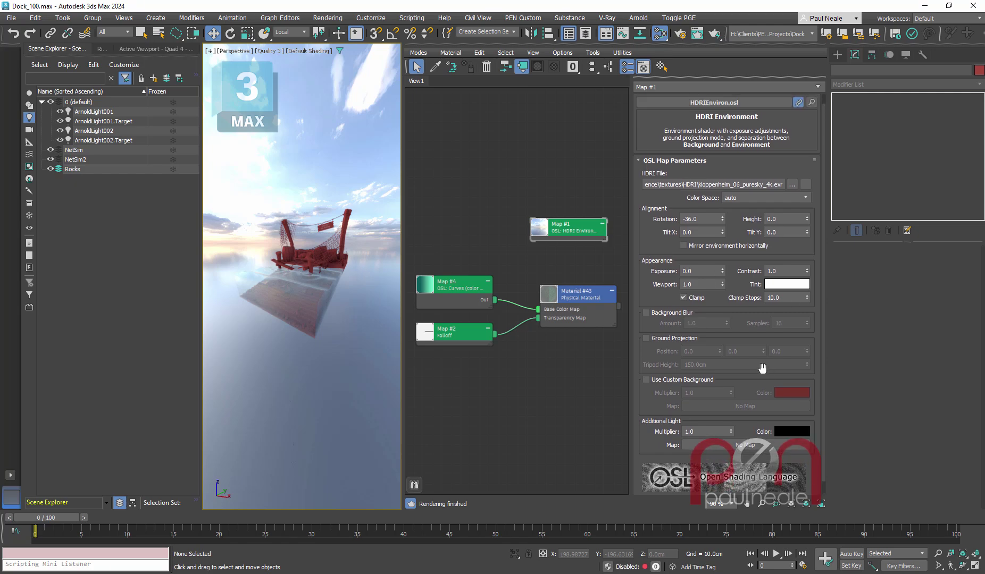
Turn on the HDRI map's custom red background and maximize the Perspective viewport.
click(646, 380)
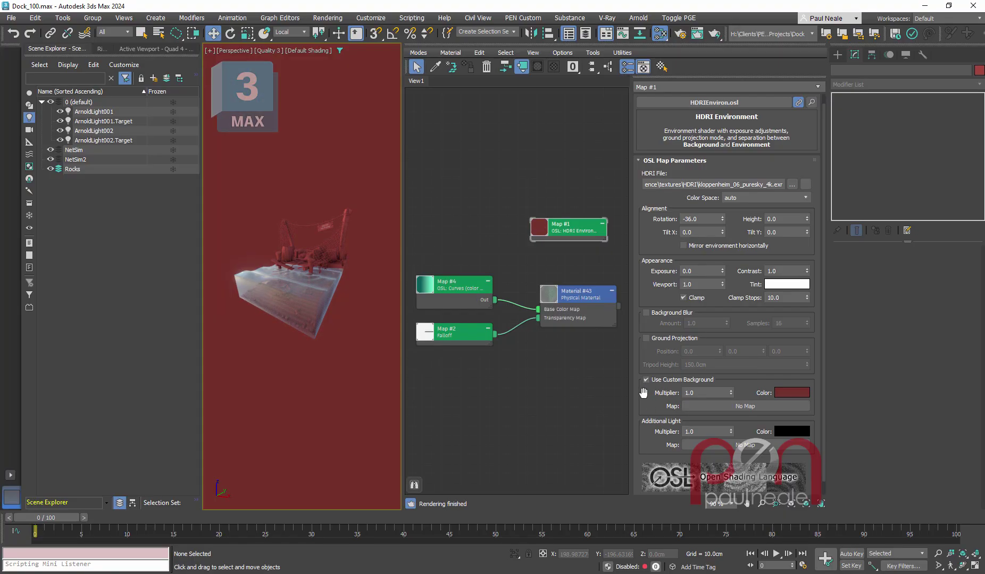
click(563, 380)
key(alt+w)
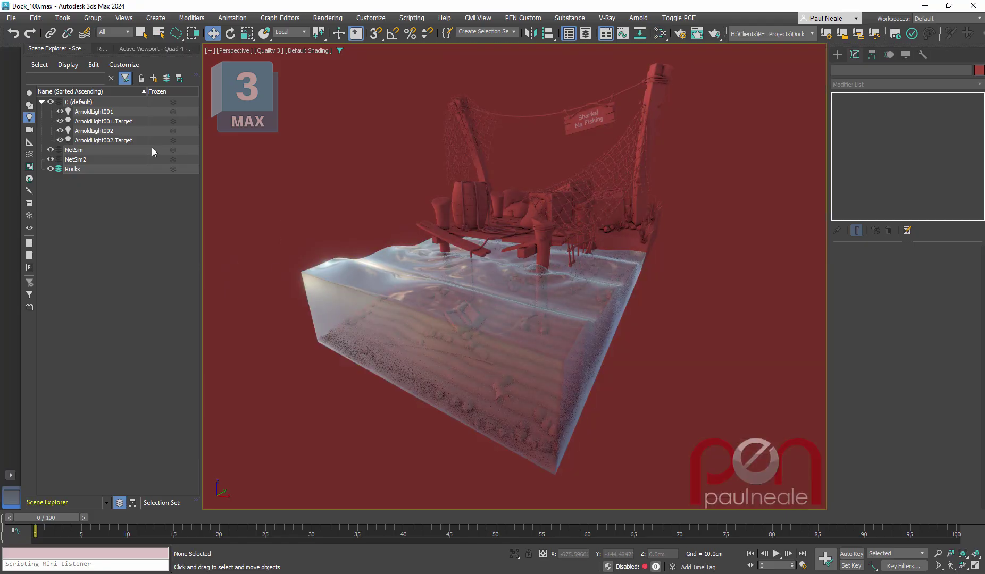
Switch ArnoldLight001 on, show light gizmos in the viewport, and orbit to see both lights.
click(98, 112)
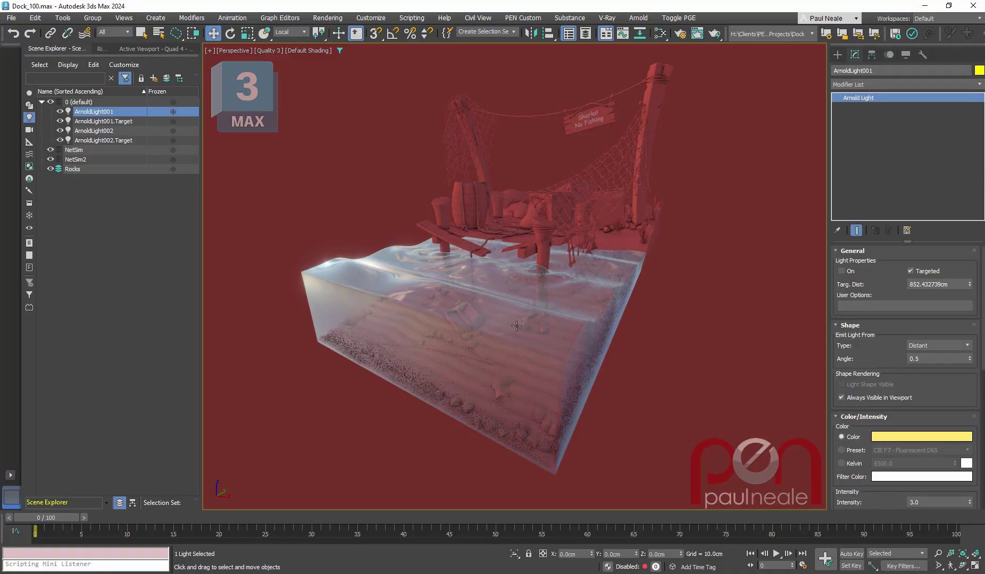
click(841, 271)
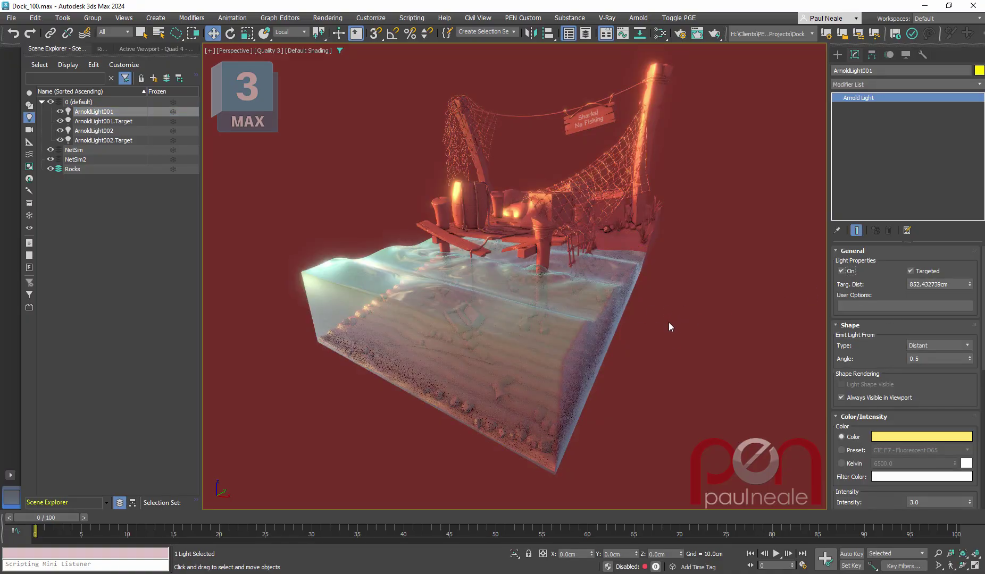
click(340, 51)
scroll(514, 277, down, 5)
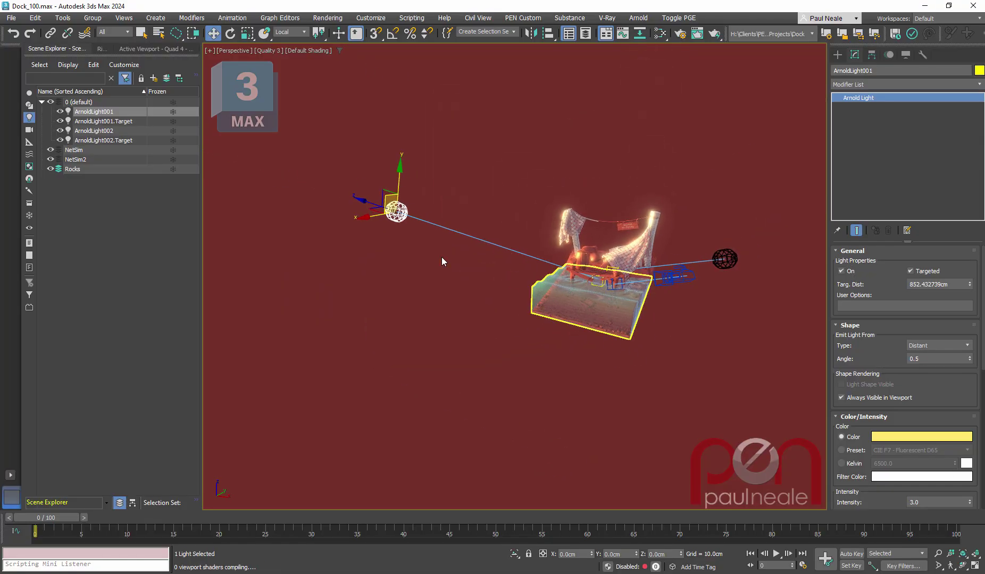
mouse_move(569, 307)
alt+middle_down()
mouse_move(606, 323)
mouse_move(609, 296)
alt+middle_up()
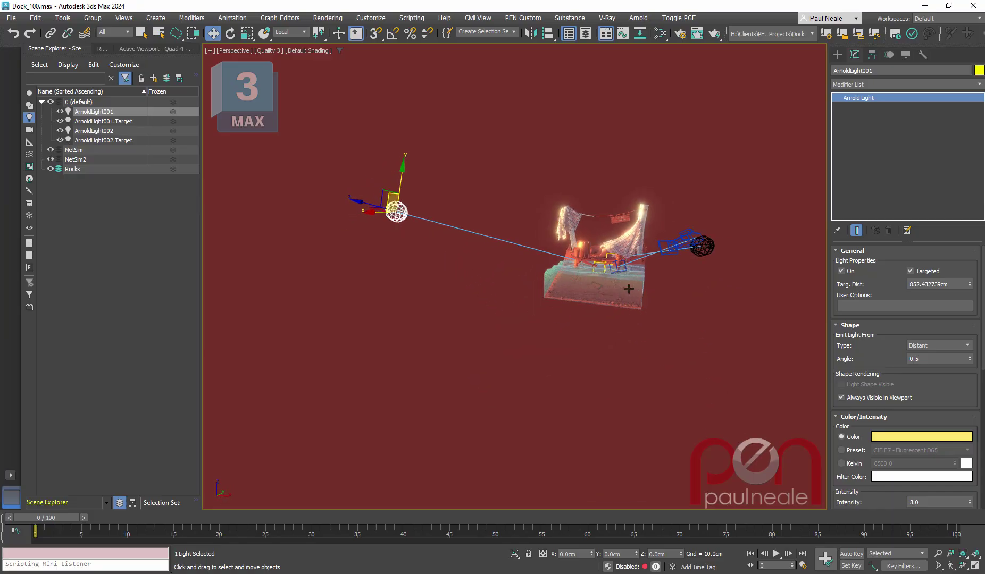
drag(897, 348, 935, 334)
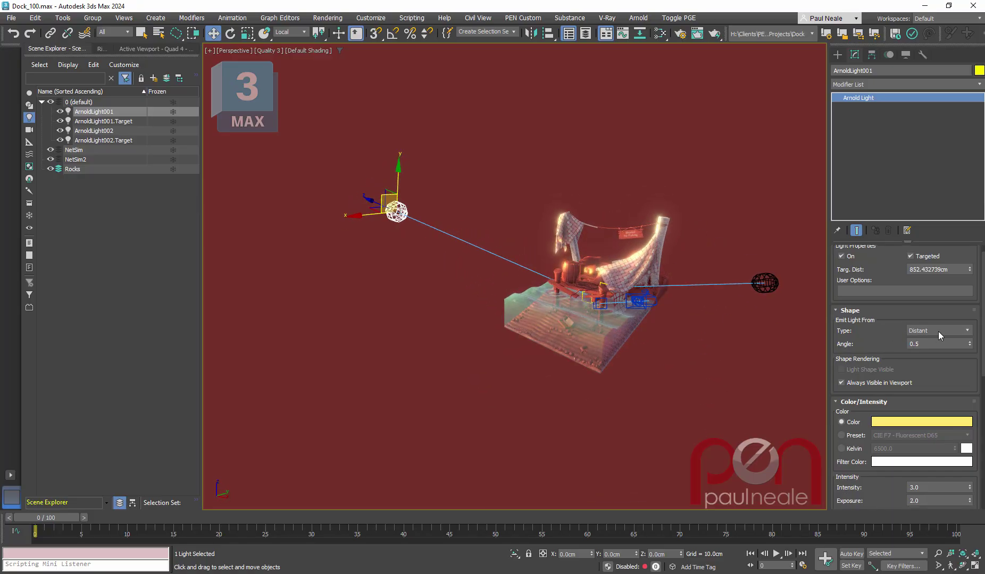
alt+middle_drag(584, 307, 288, 266)
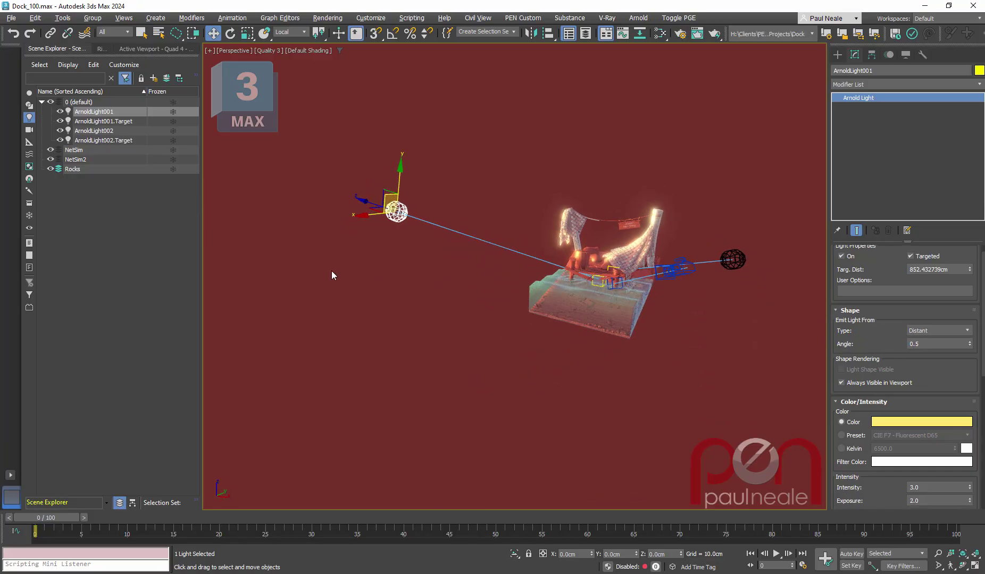
alt+middle_drag(722, 312, 688, 309)
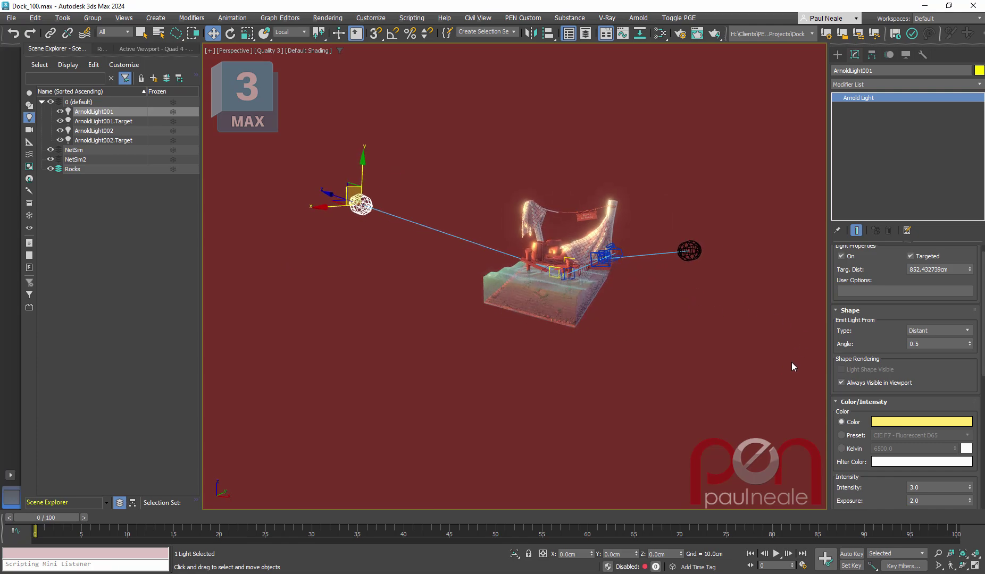
scroll(946, 369, down, 3)
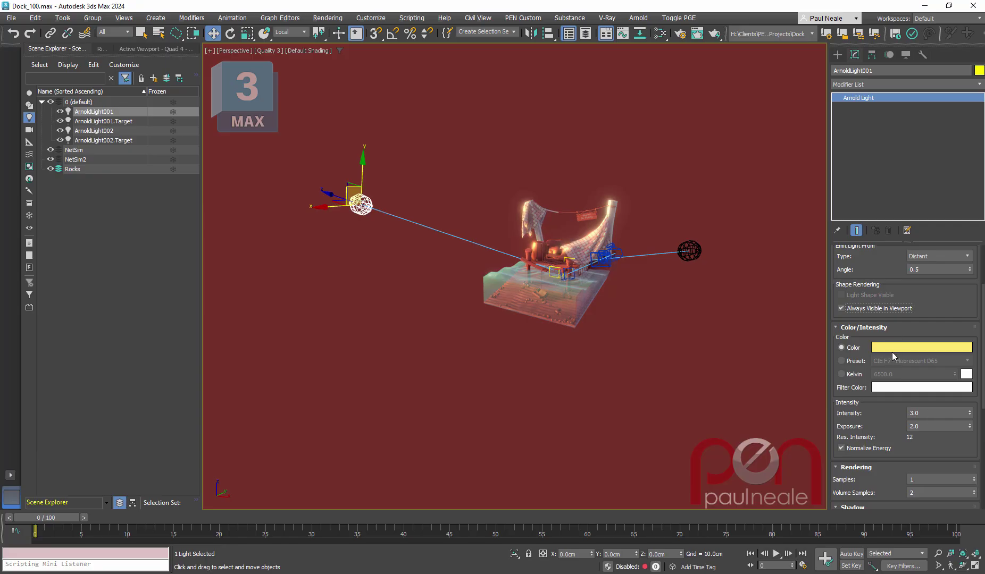
alt+middle_drag(480, 314, 485, 300)
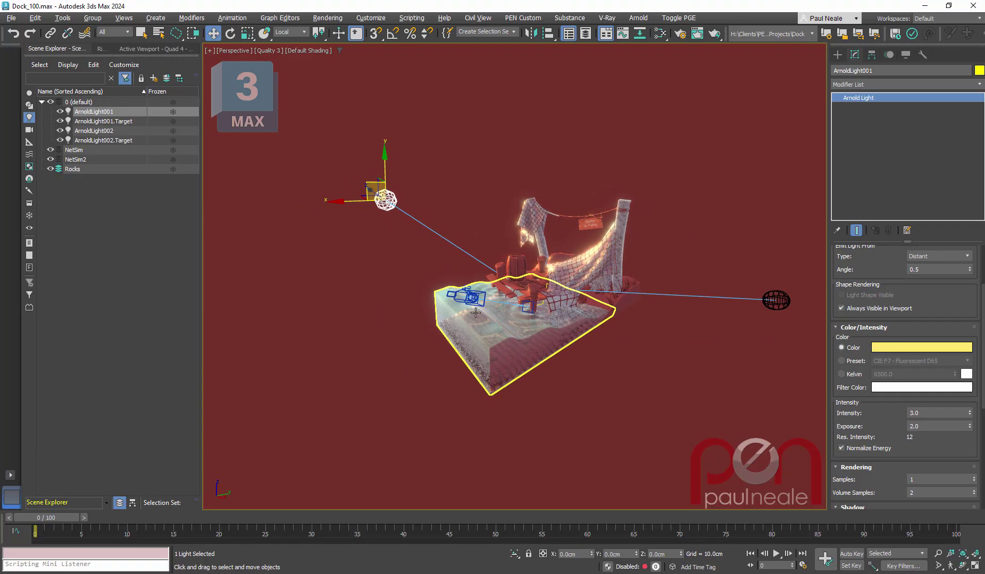
key(m)
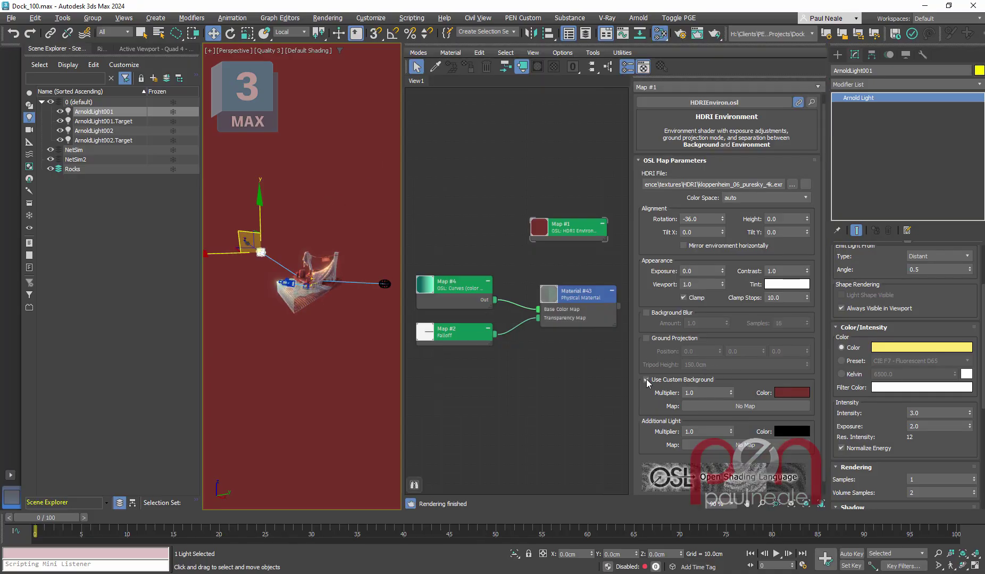
click(646, 380)
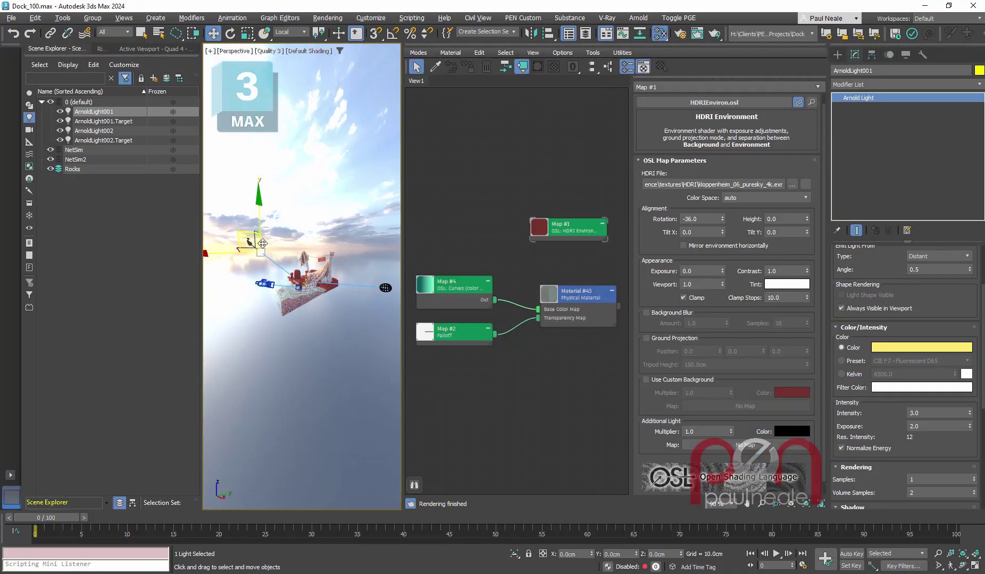
scroll(254, 248, up, 5)
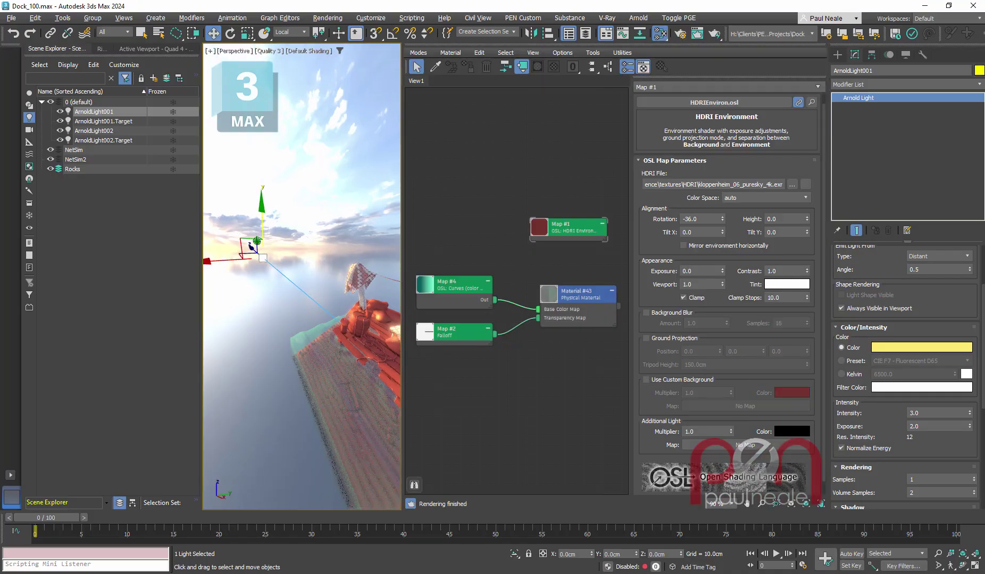
click(906, 357)
click(645, 328)
right_click(308, 269)
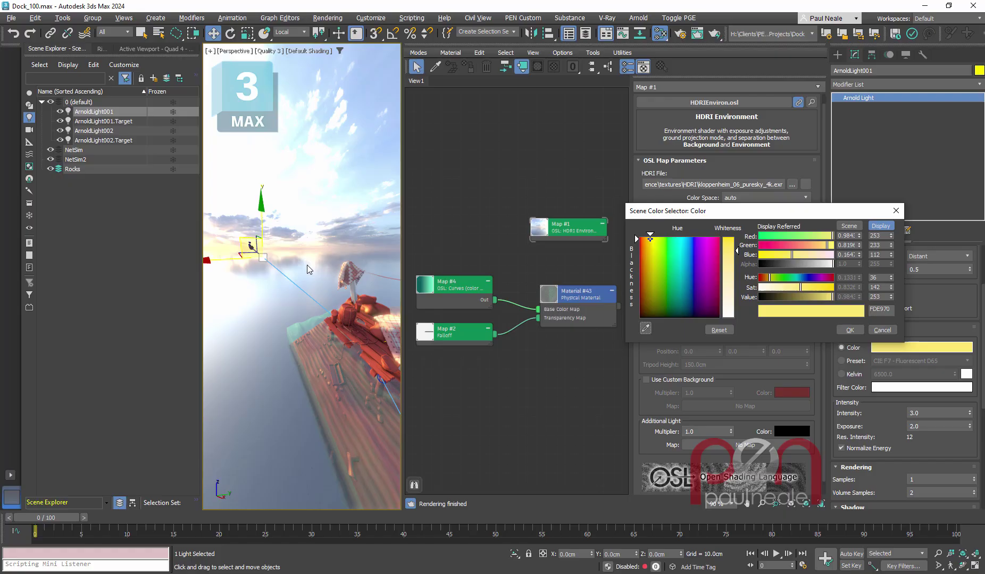
click(857, 332)
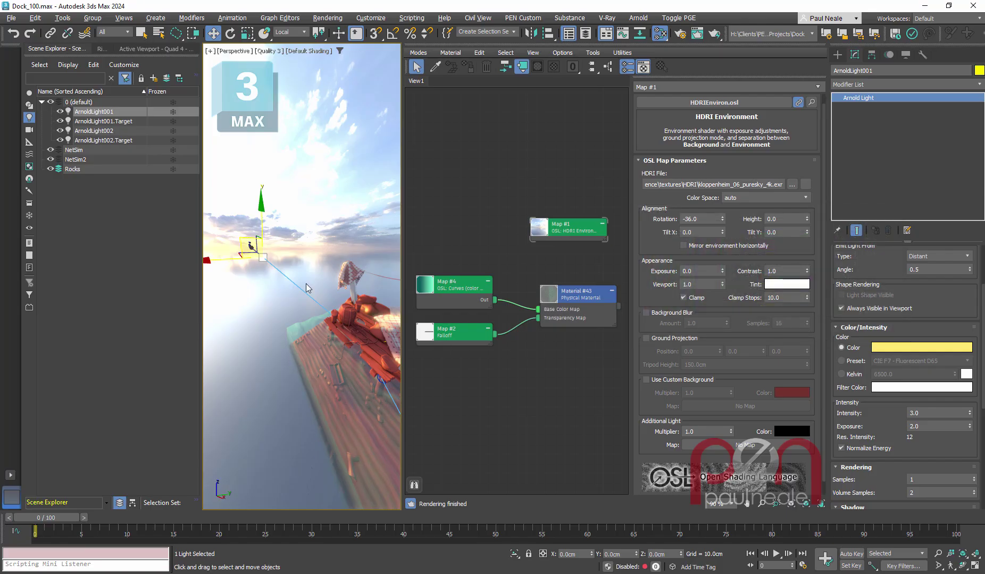
alt+middle_drag(320, 293, 352, 303)
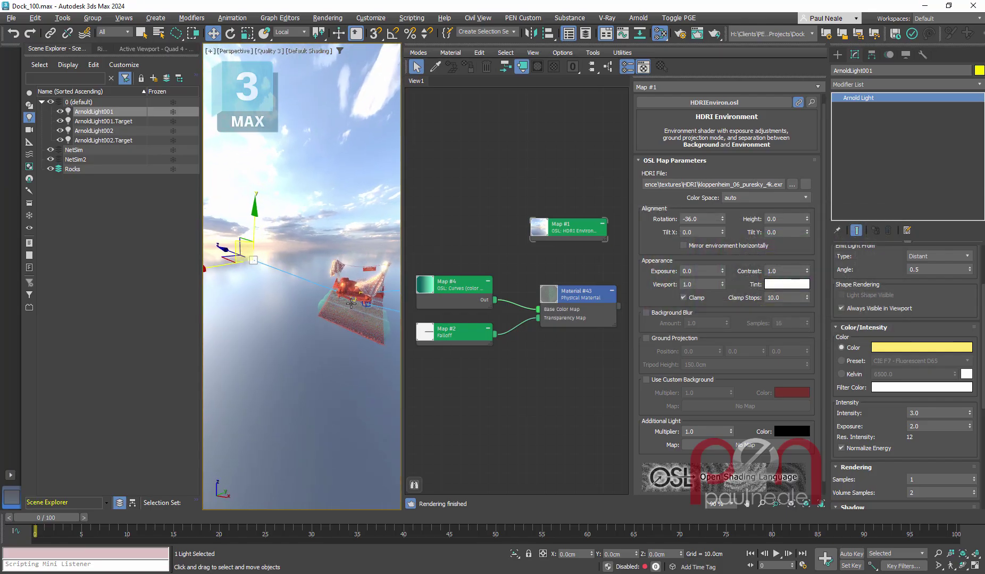
key(m)
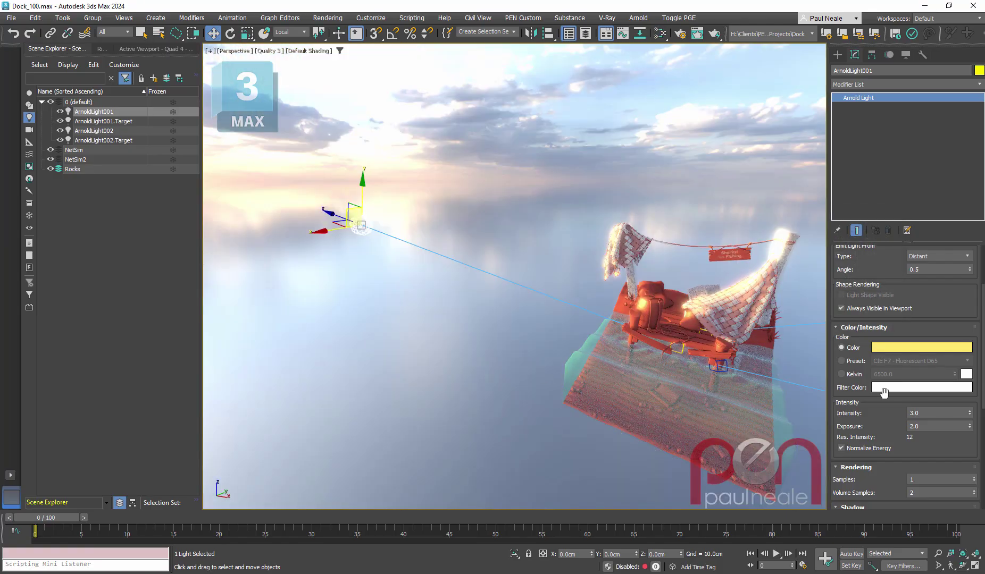
key(m)
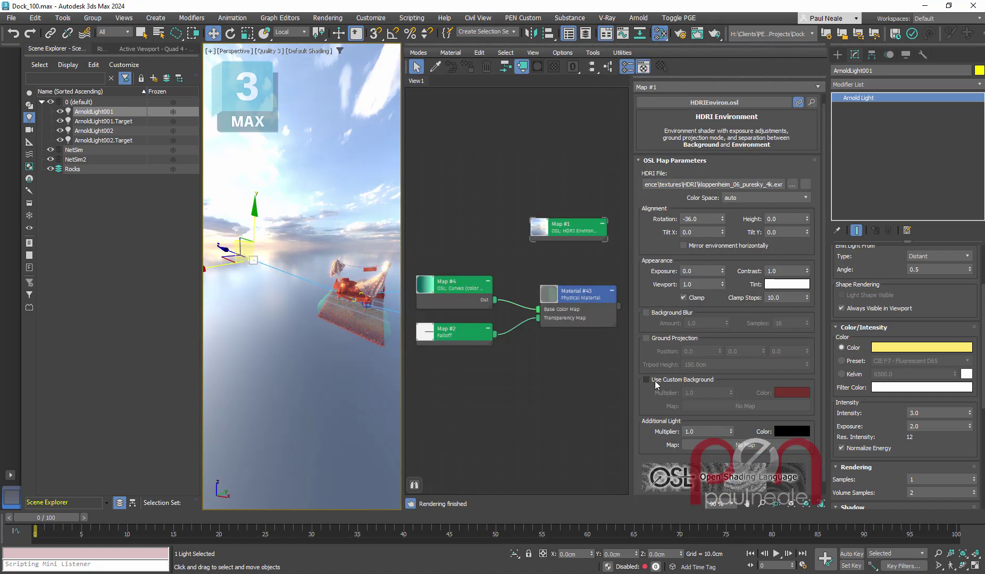
click(646, 380)
key(m)
mouse_move(539, 308)
alt+middle_down()
mouse_move(574, 318)
mouse_move(402, 274)
alt+middle_up()
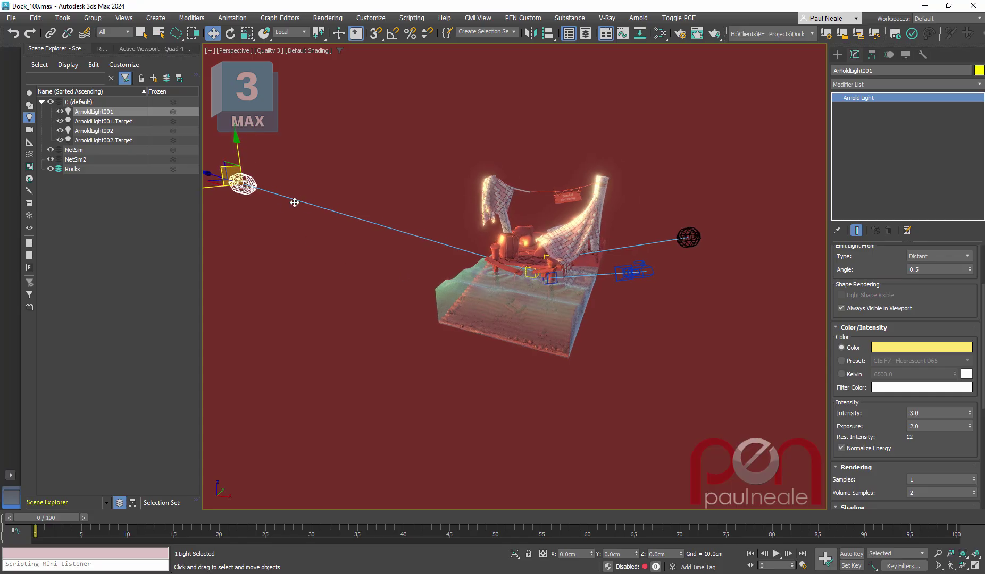
Select the right-hand ArnoldLight002 and switch it on.
click(688, 237)
alt+middle_drag(711, 263, 679, 260)
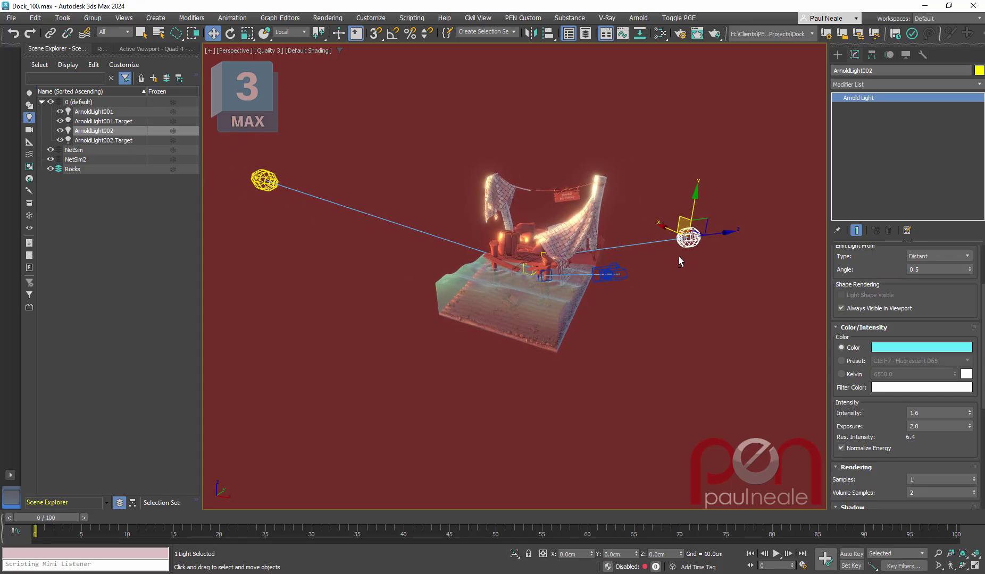
scroll(679, 260, up, 1)
scroll(750, 258, up, 3)
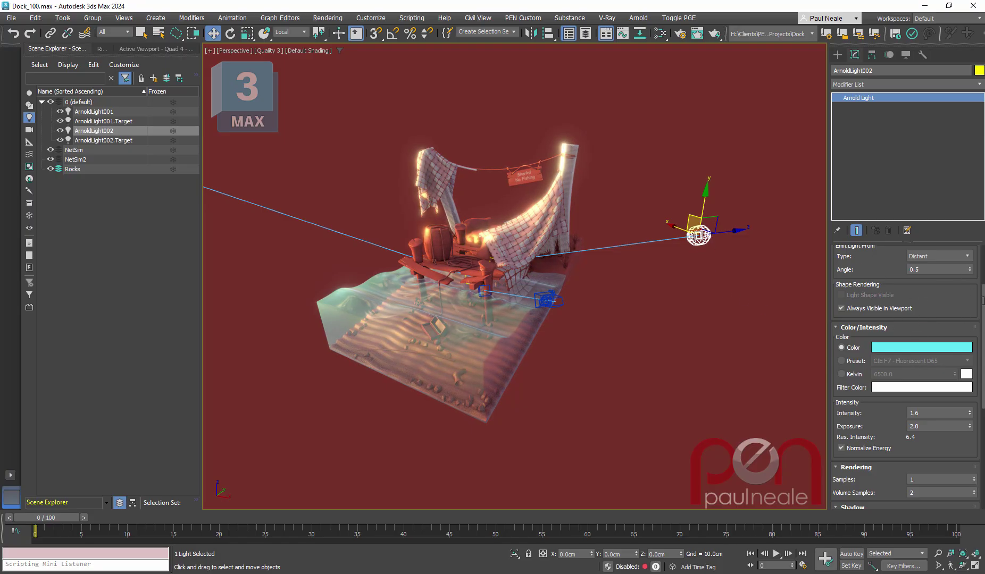
scroll(966, 281, up, 3)
click(841, 271)
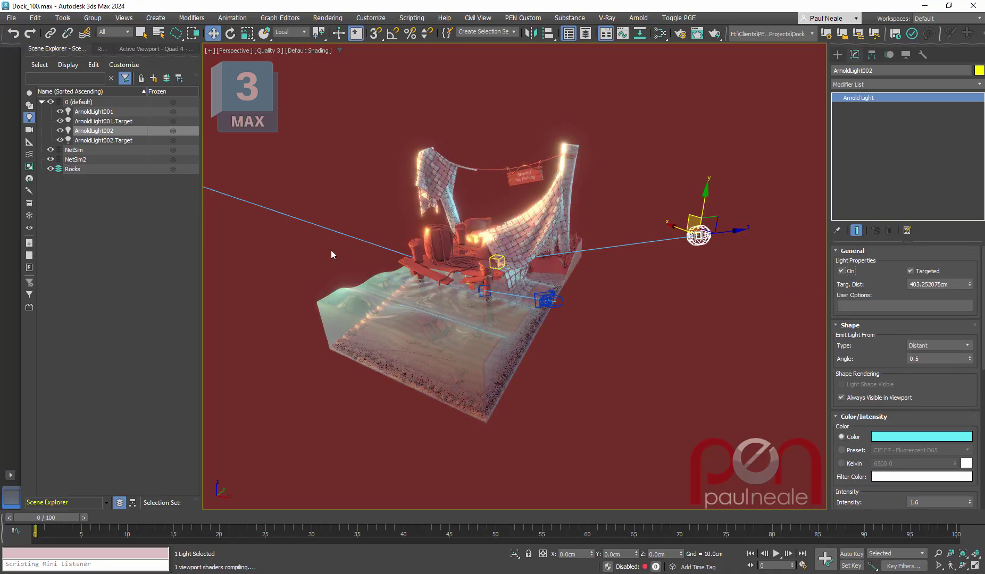
Orbit around the dock and confirm the light's Shape Type stays Distant.
alt+middle_drag(364, 79, 462, 84)
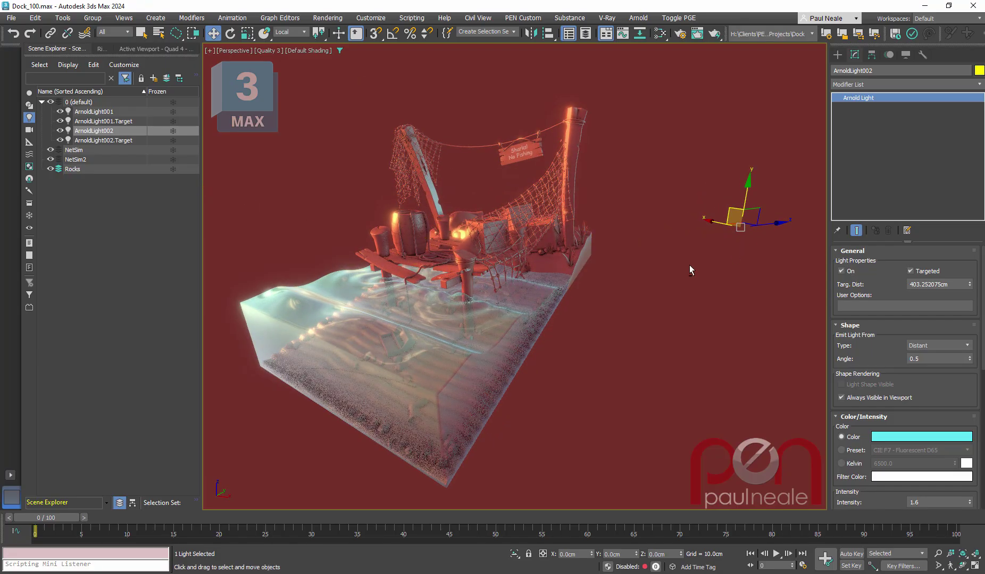
alt+middle_drag(685, 282, 679, 336)
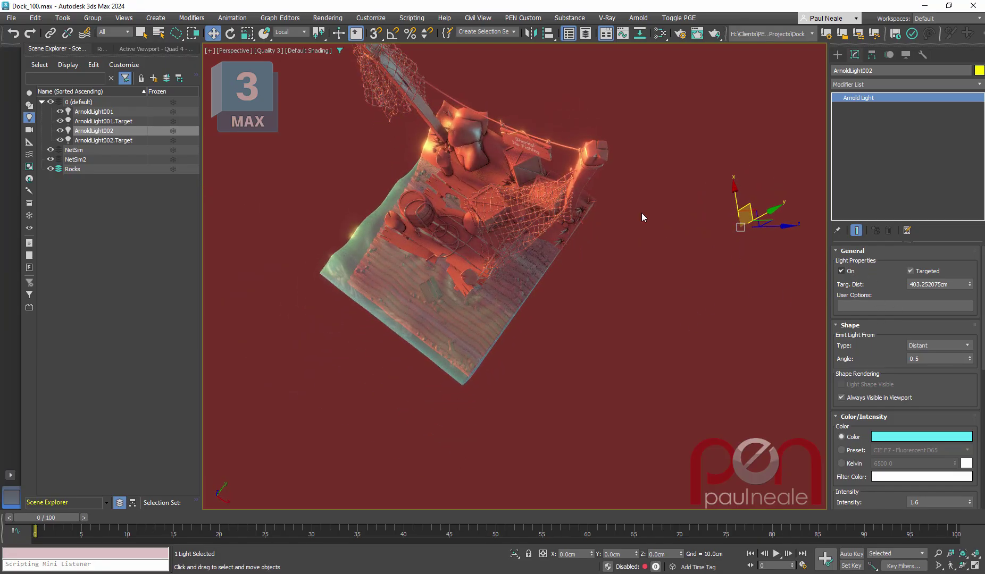
alt+middle_drag(675, 282, 670, 288)
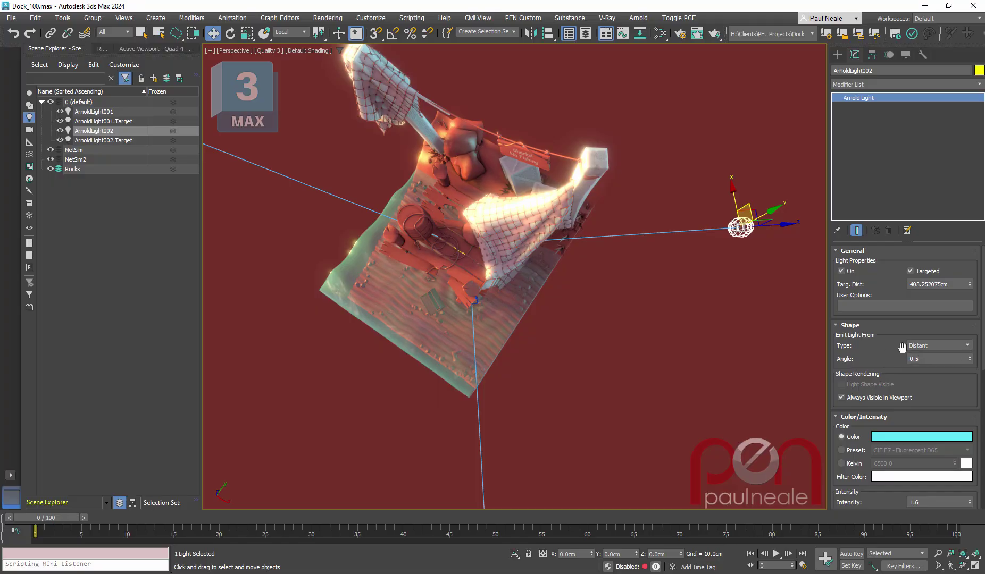
click(931, 345)
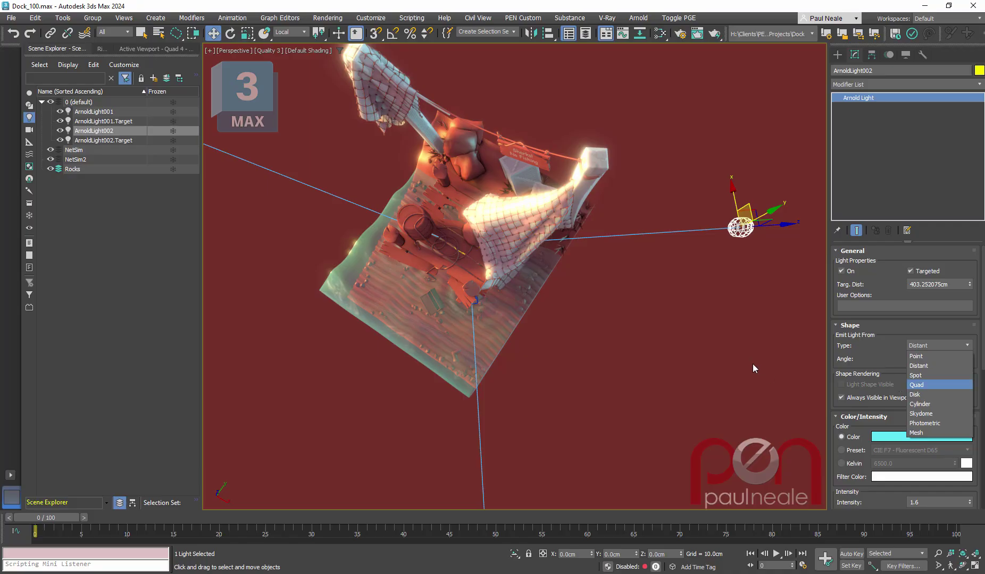
click(900, 326)
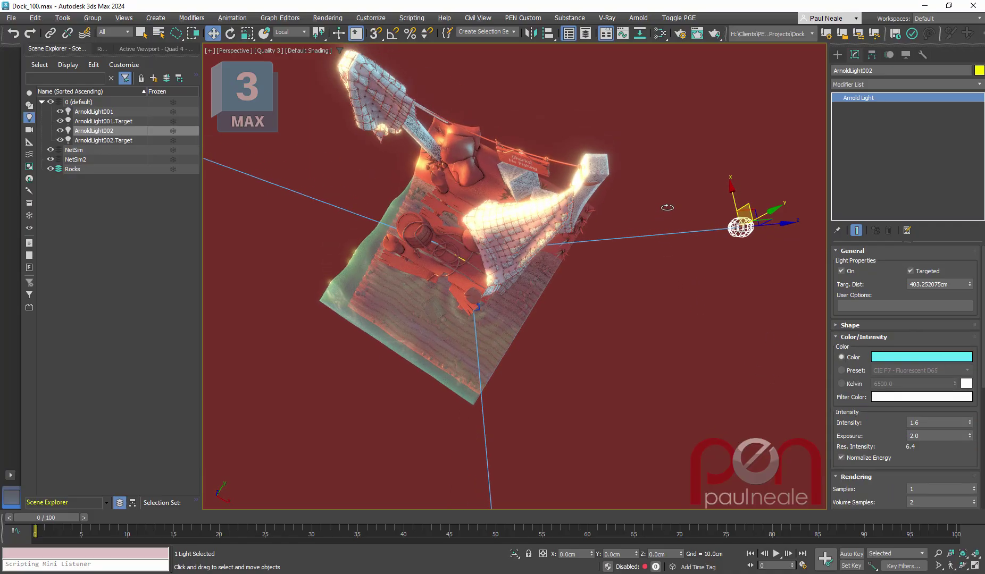
Hide the light gizmos, frame the dock, and view it through PhysCamera001.
click(897, 323)
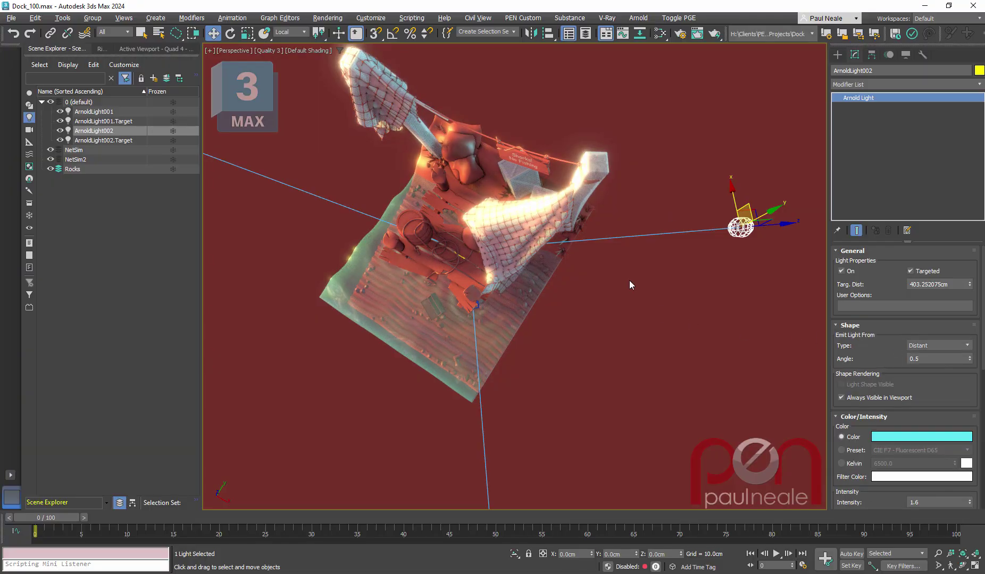
alt+middle_drag(630, 276, 632, 239)
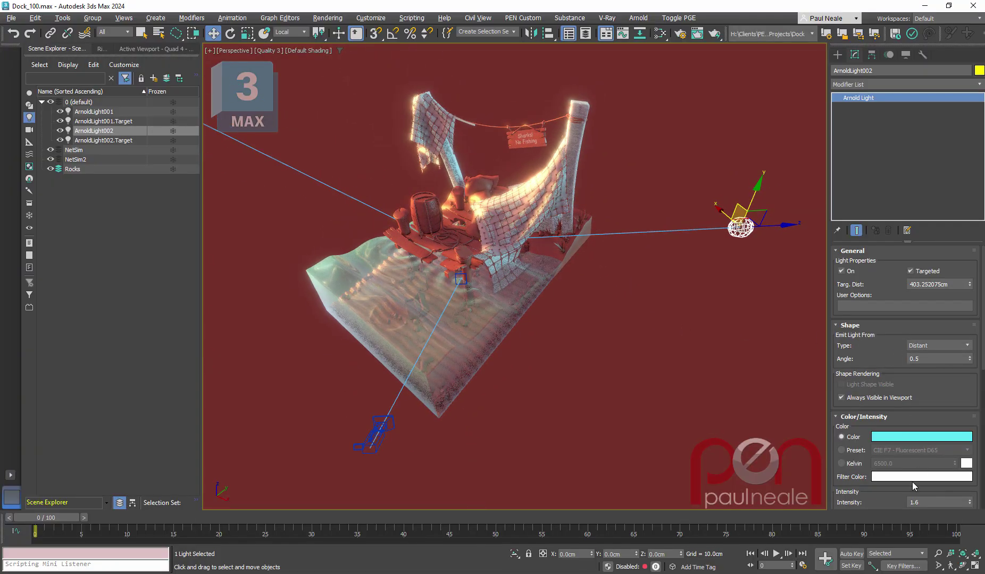
scroll(953, 401, down, 3)
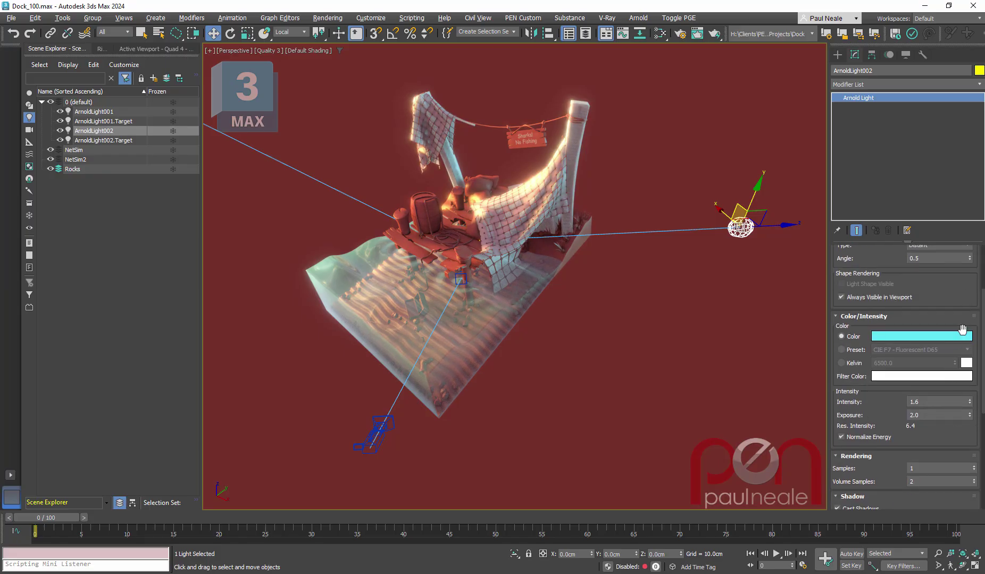
mouse_move(610, 315)
alt+middle_down()
mouse_move(618, 312)
mouse_move(565, 314)
alt+middle_up()
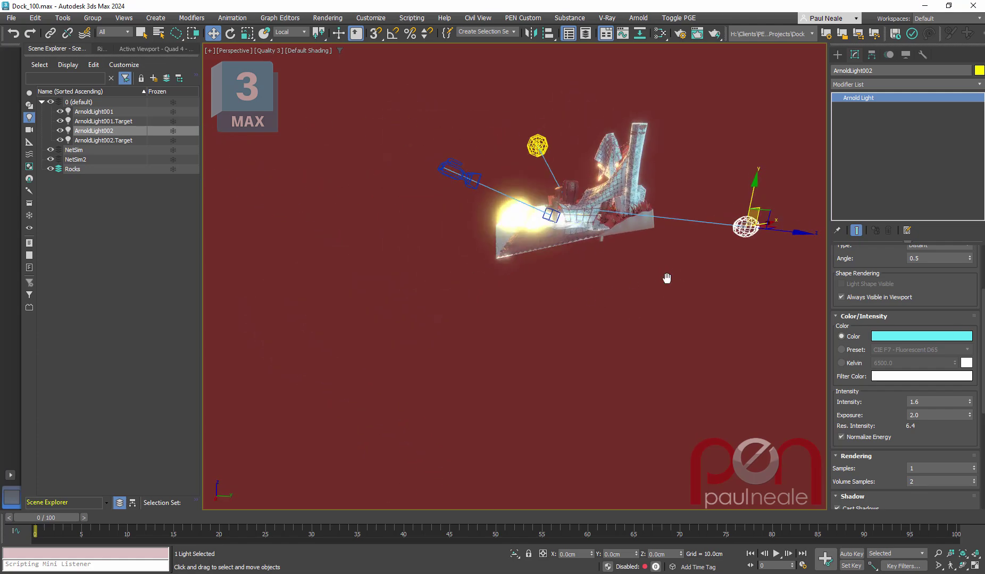
click(339, 50)
mouse_move(625, 256)
alt+middle_down()
mouse_move(603, 261)
mouse_move(682, 253)
alt+middle_up()
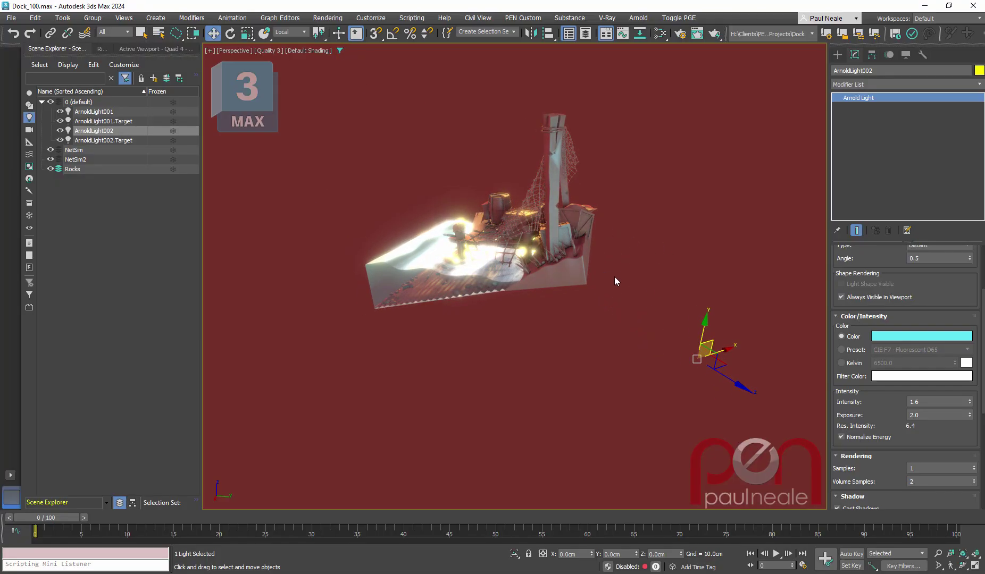
scroll(607, 277, up, 2)
scroll(596, 280, up, 5)
middle_drag(609, 273, 659, 229)
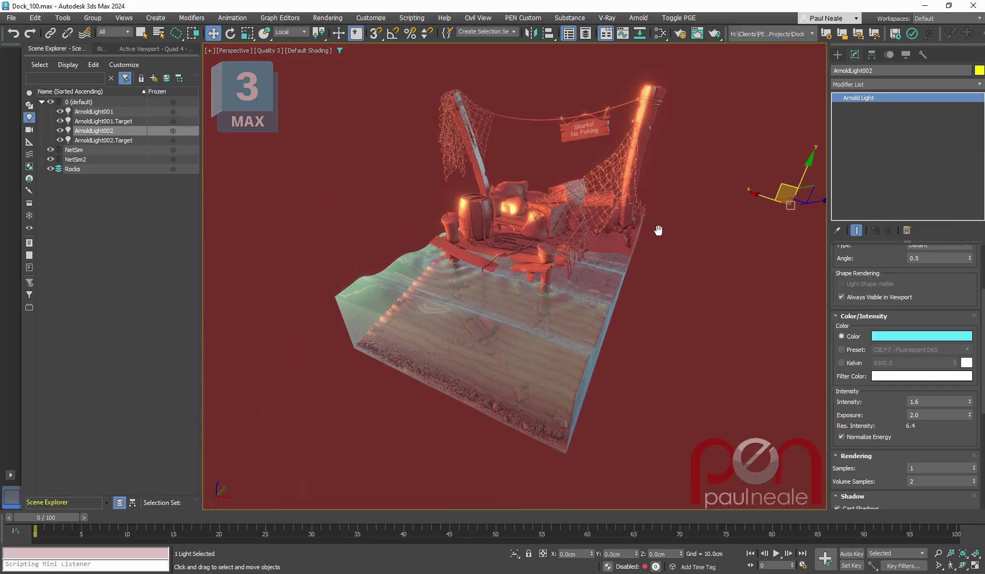
scroll(654, 238, up, 1)
scroll(644, 258, up, 1)
scroll(652, 293, up, 1)
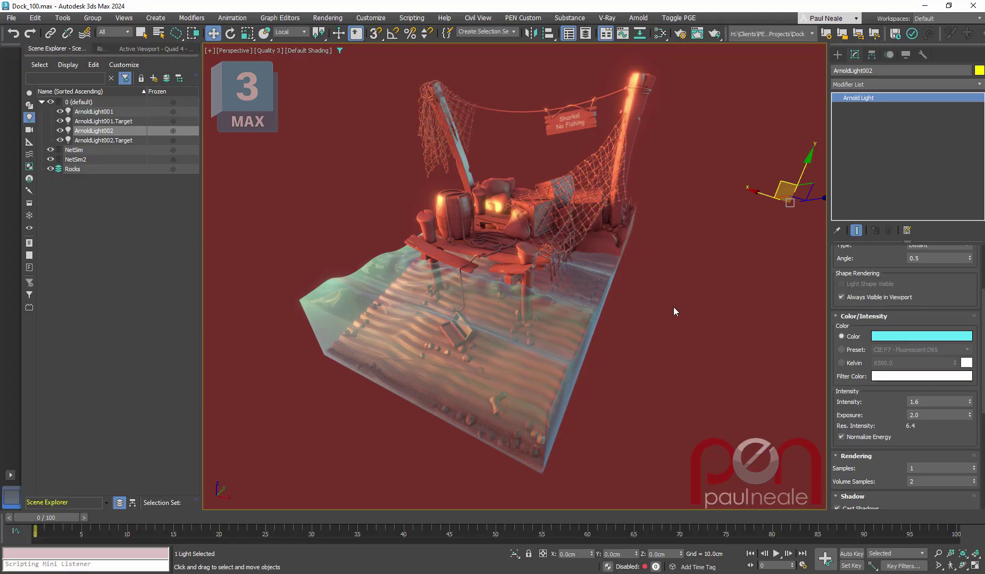
key(c)
Deselect the light and disable the filter in Active Viewport Settings' Filter tab.
click(716, 332)
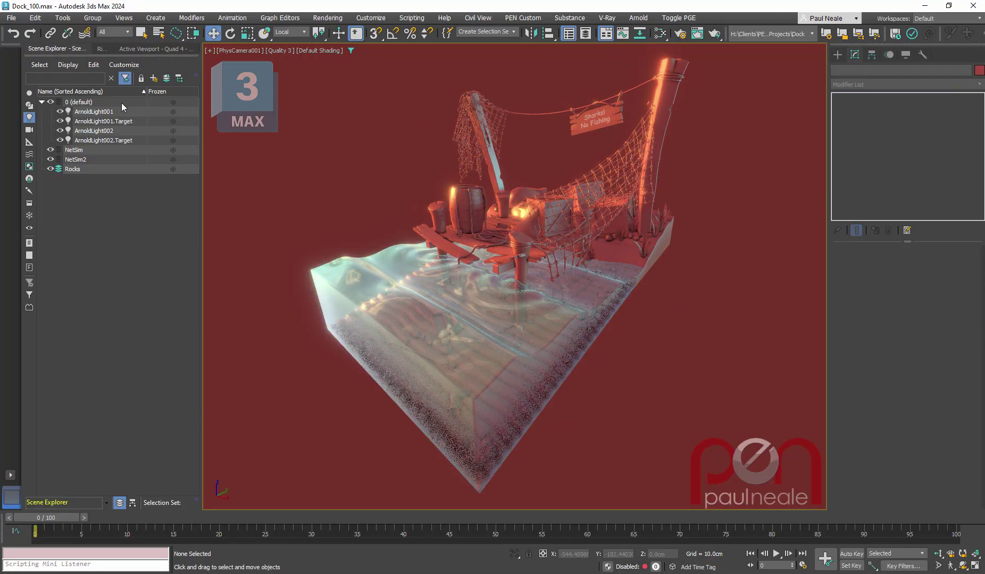
click(153, 48)
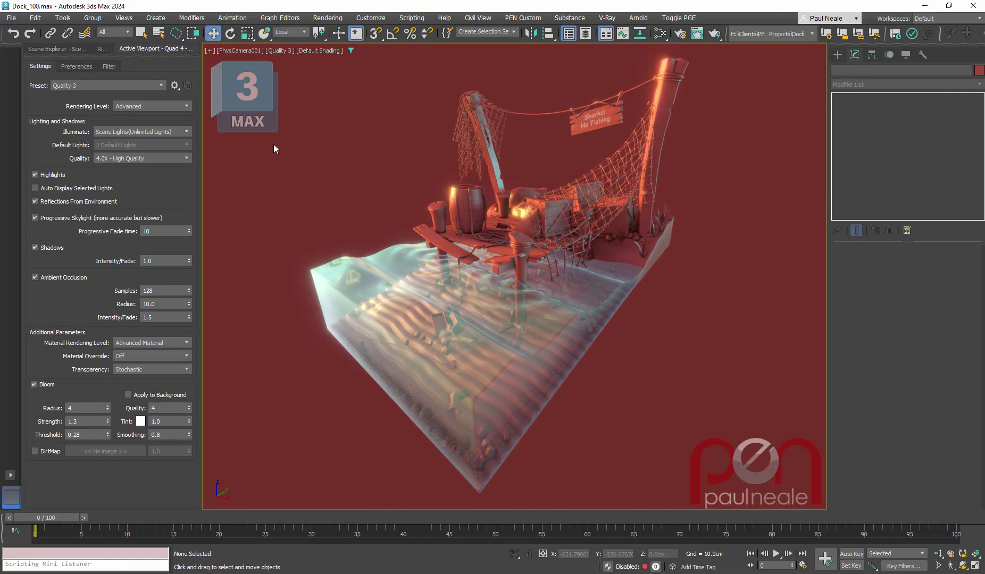
click(278, 51)
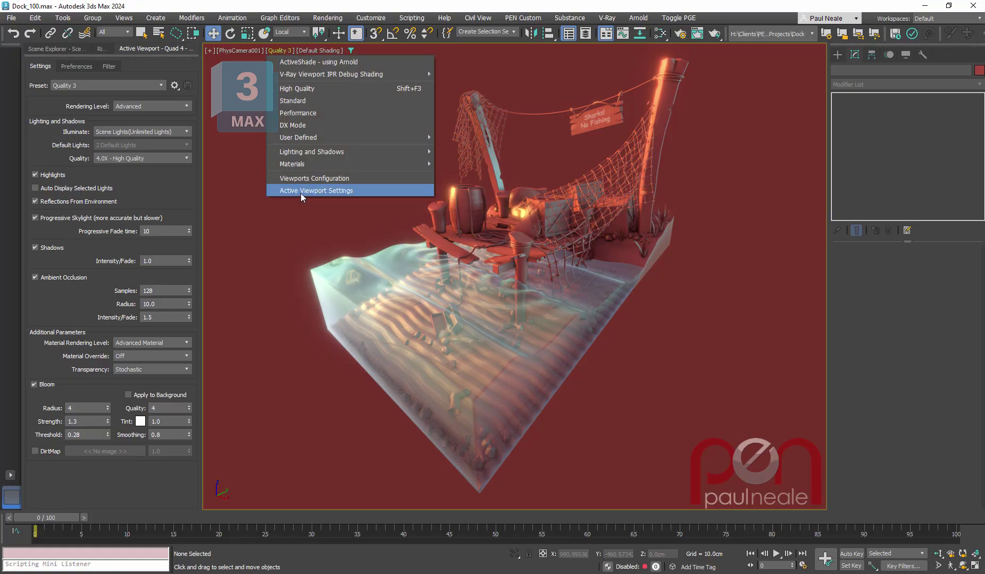
click(300, 192)
click(283, 51)
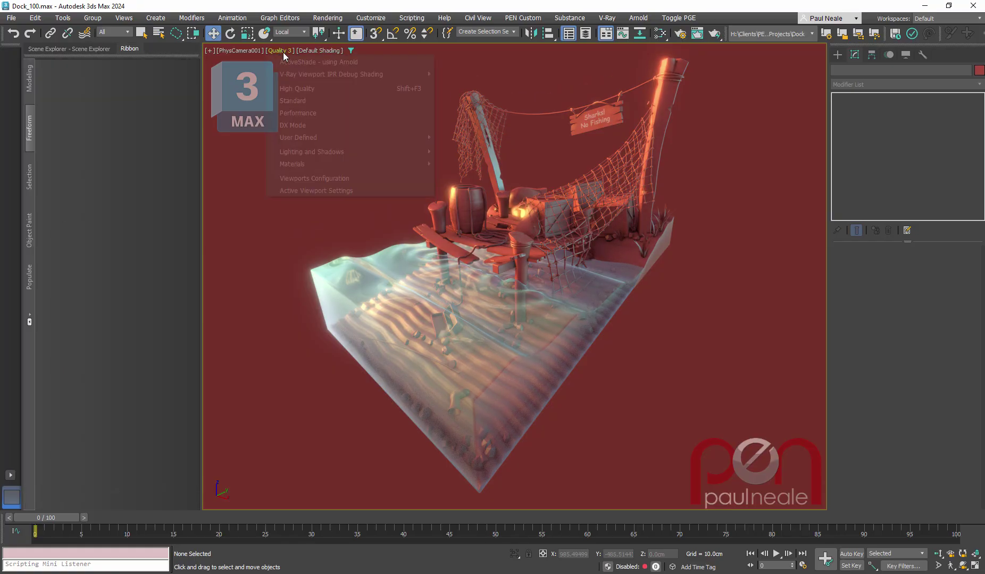
click(301, 191)
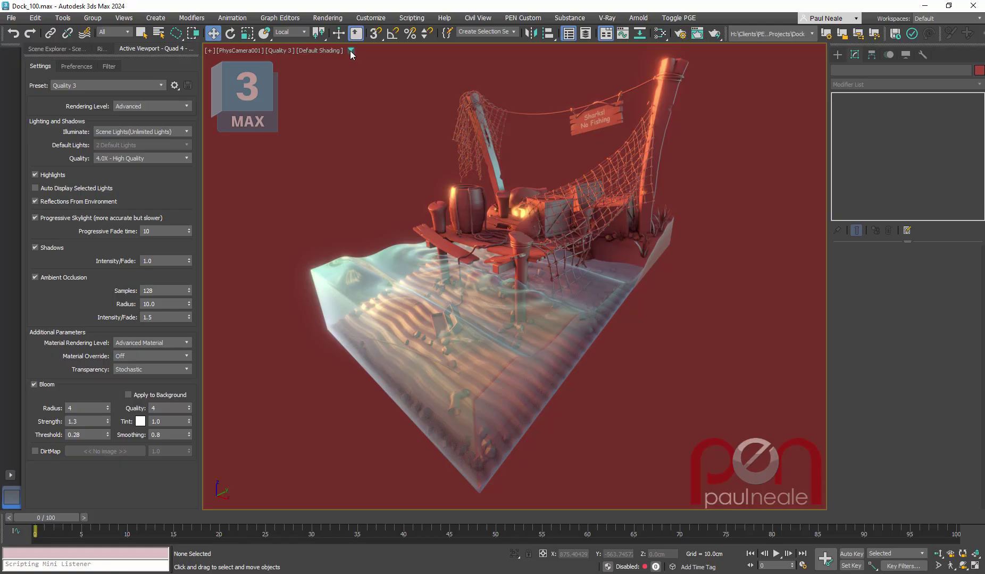
click(108, 67)
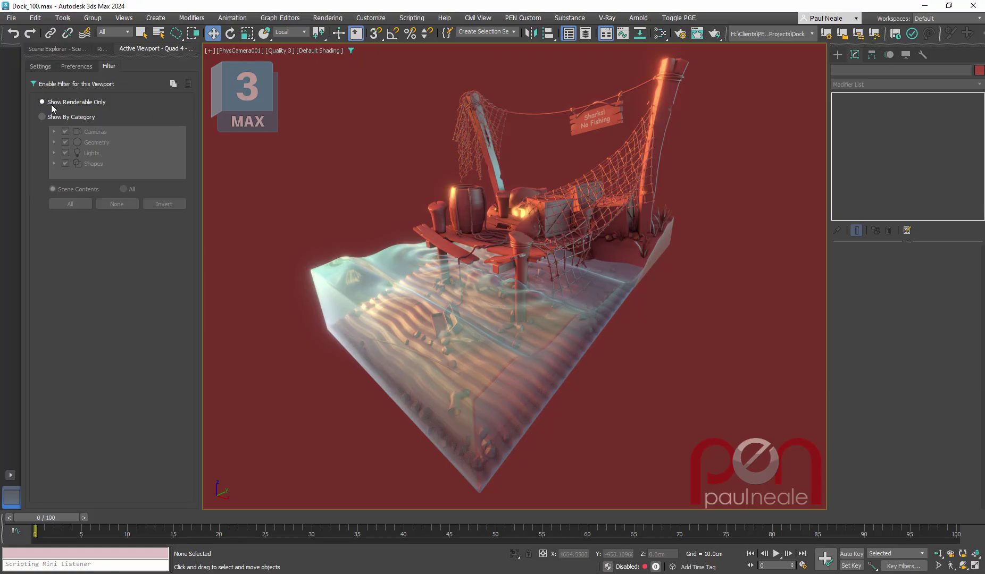
click(351, 51)
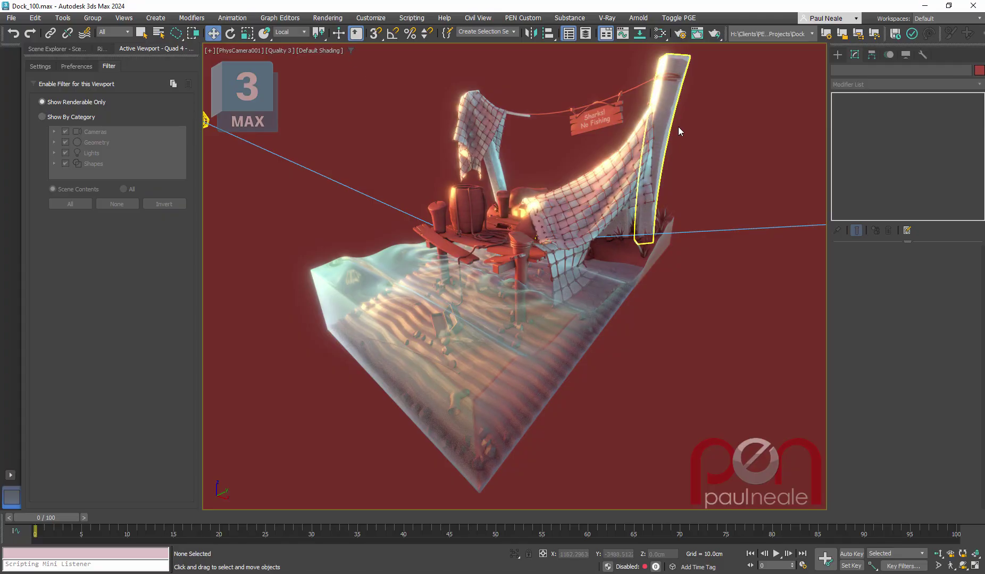
Inspect PostCollision001's General object properties, cancel unchanged, and clear the selection.
click(672, 129)
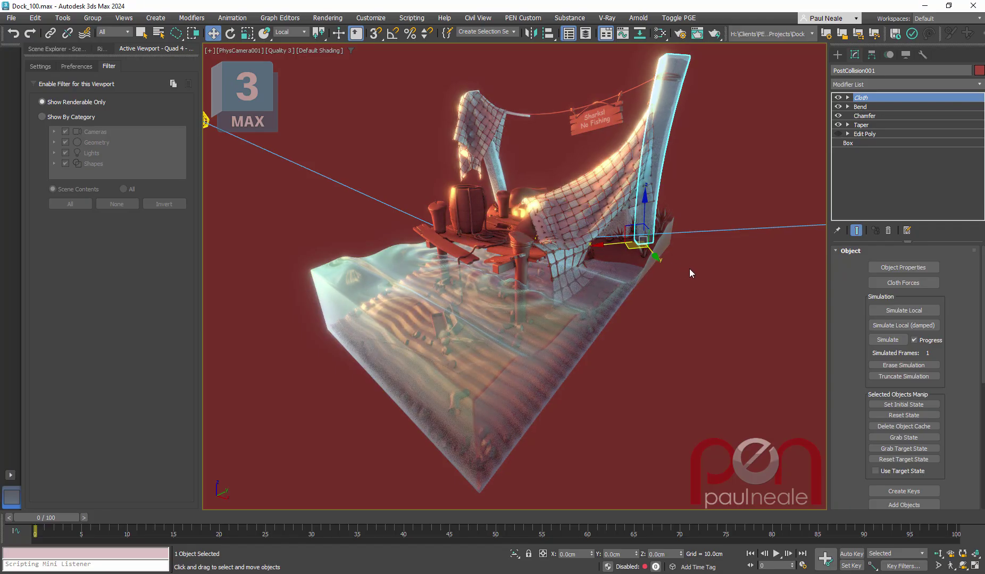
right_click(671, 199)
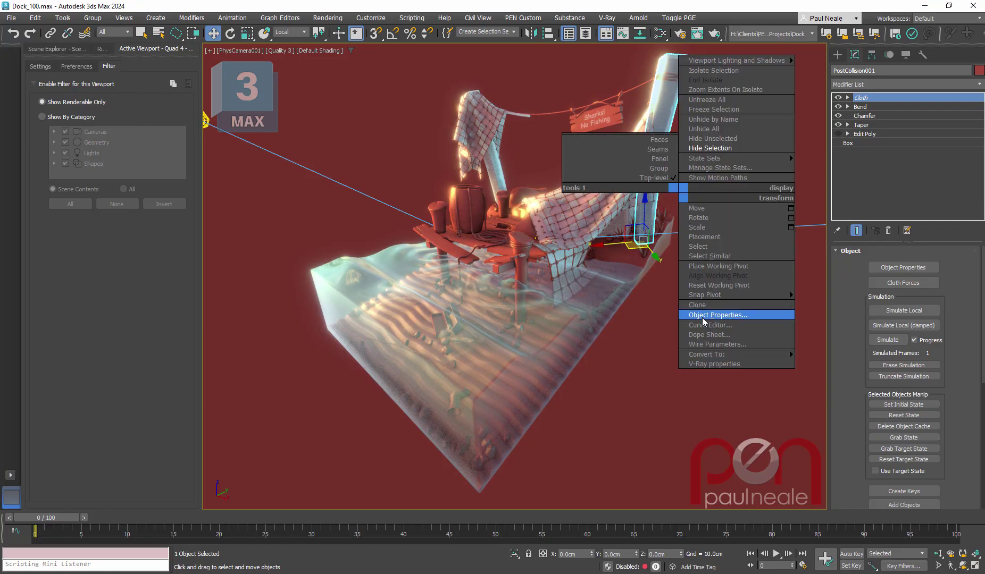
click(702, 317)
click(403, 141)
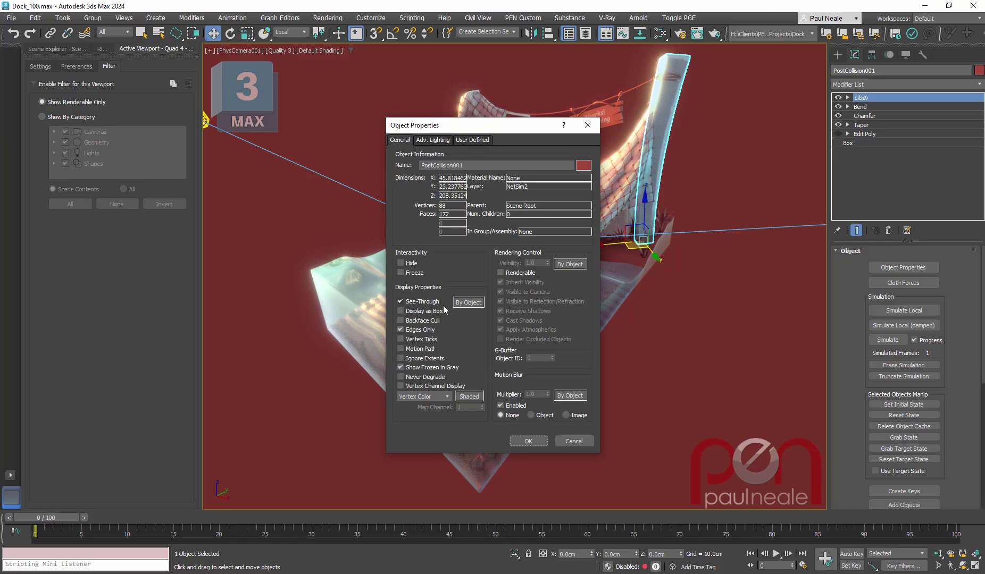
click(574, 441)
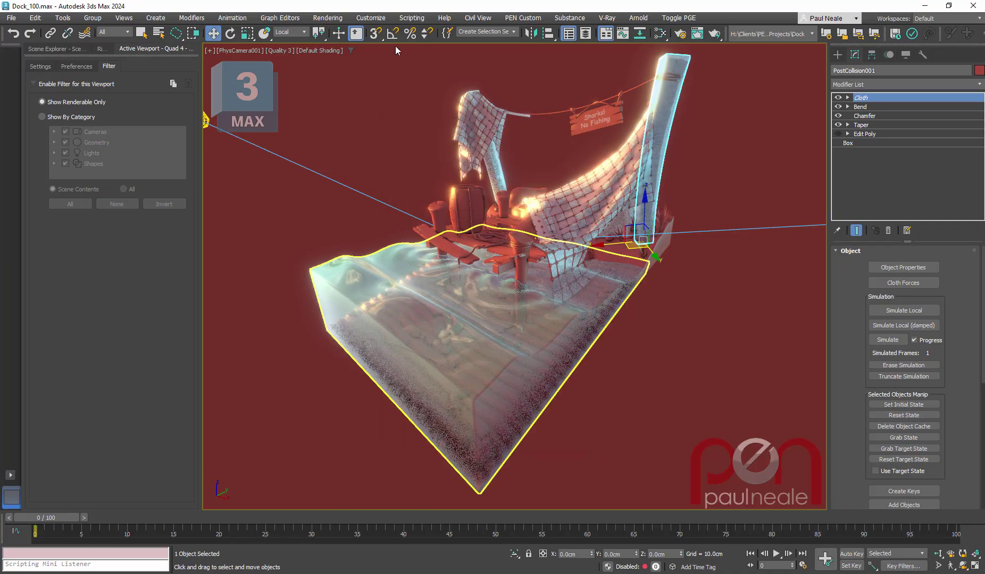
click(724, 330)
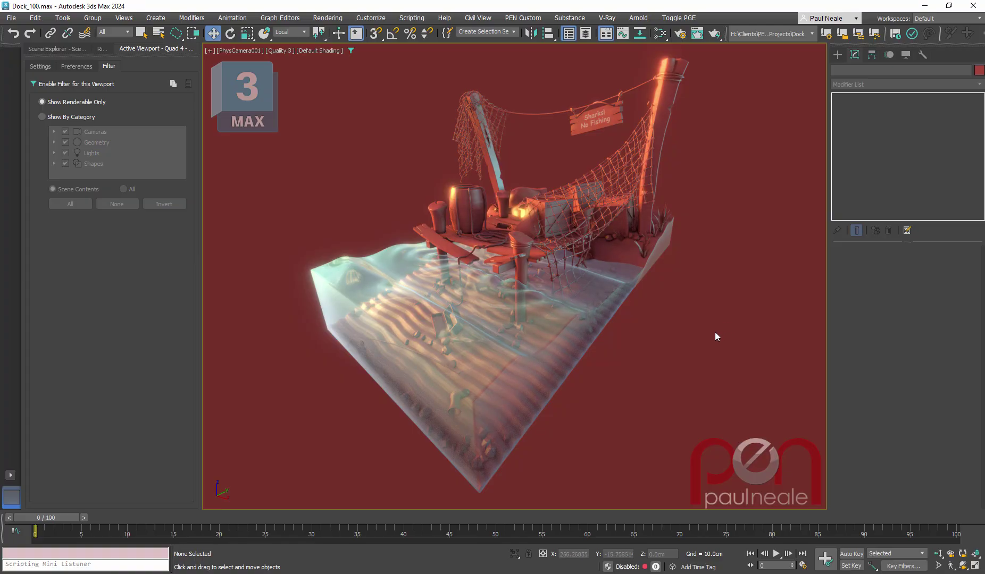
Apply the High Quality viewport preset with 4.0X lighting quality.
click(42, 67)
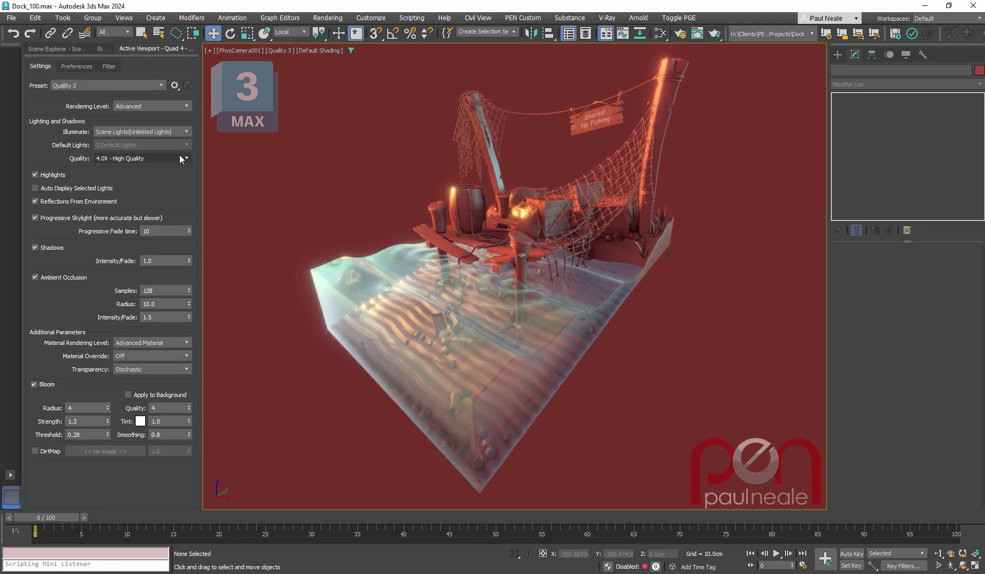
click(108, 84)
click(87, 97)
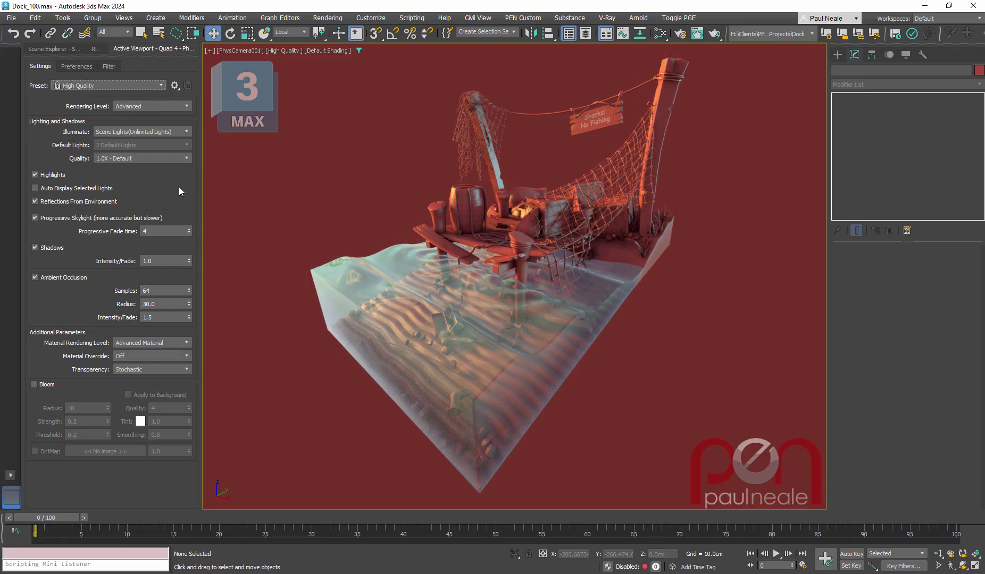
click(141, 158)
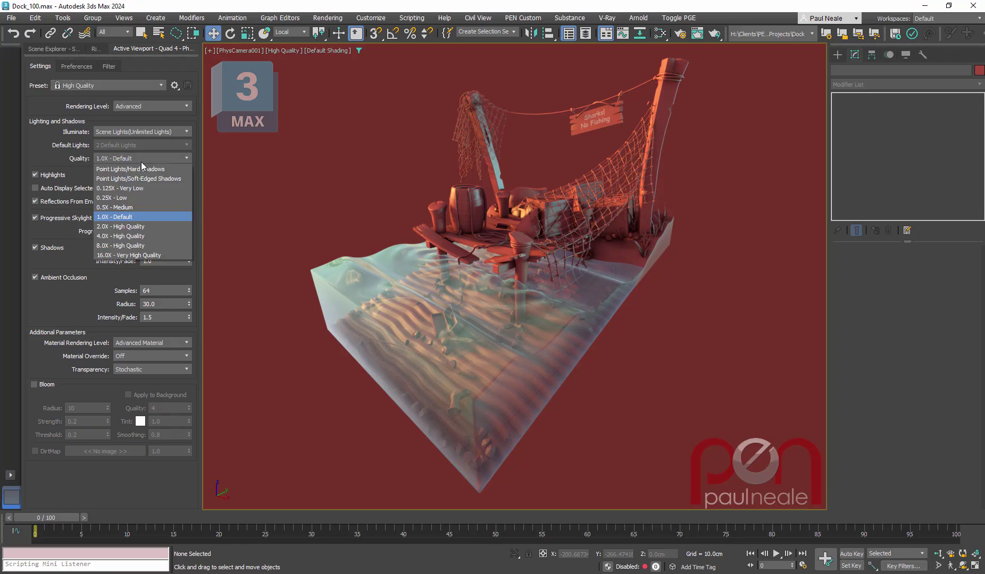
click(135, 236)
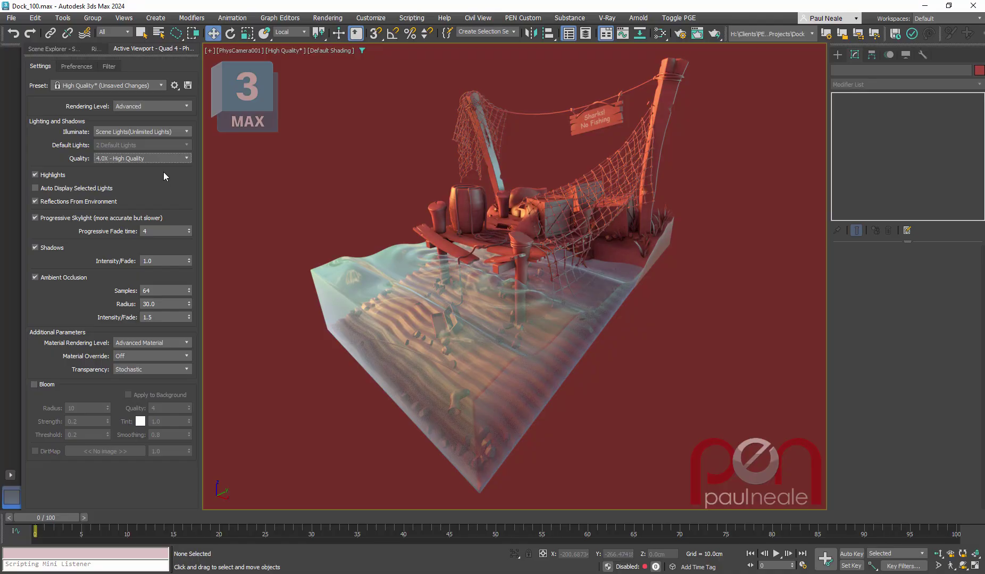
Switch to Perspective and compare the shading with progressive skylight off and on.
click(35, 218)
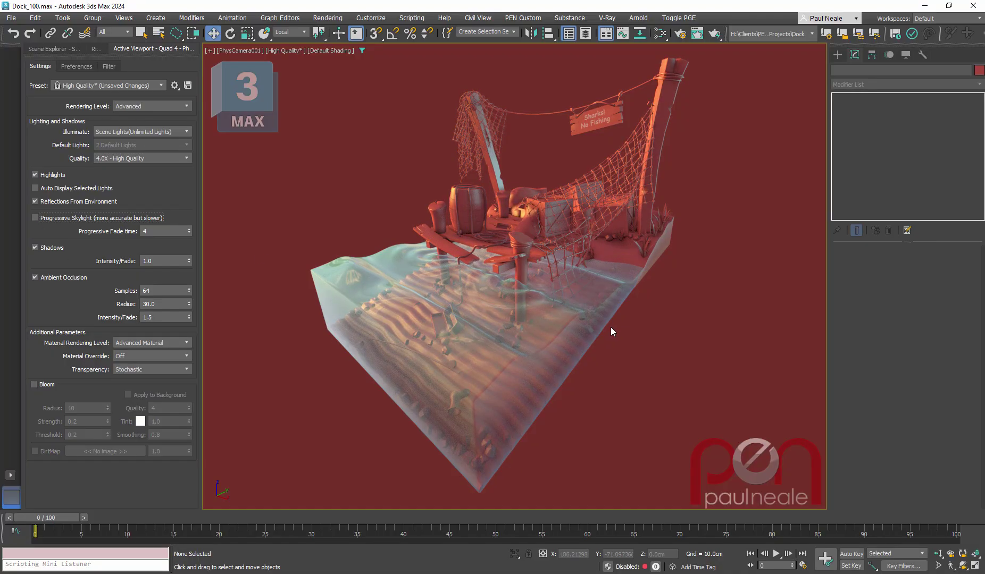
key(p)
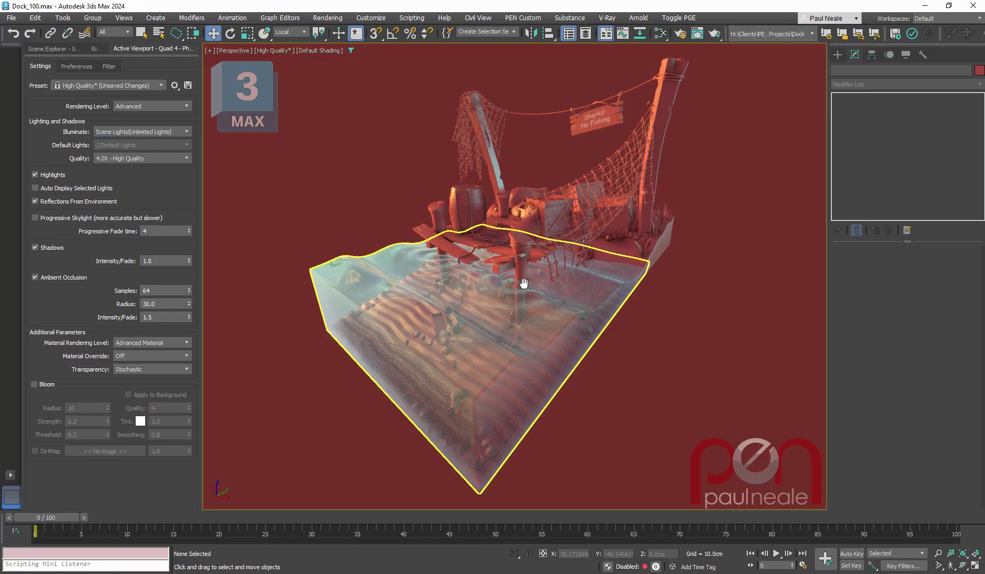
mouse_move(439, 280)
alt+middle_down()
mouse_move(552, 300)
mouse_move(548, 324)
alt+middle_up()
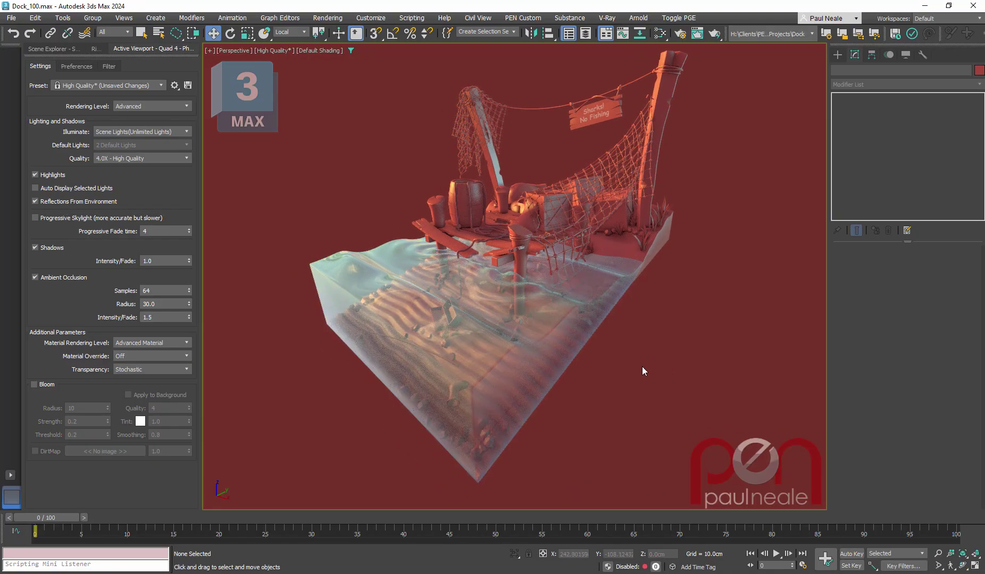
click(34, 217)
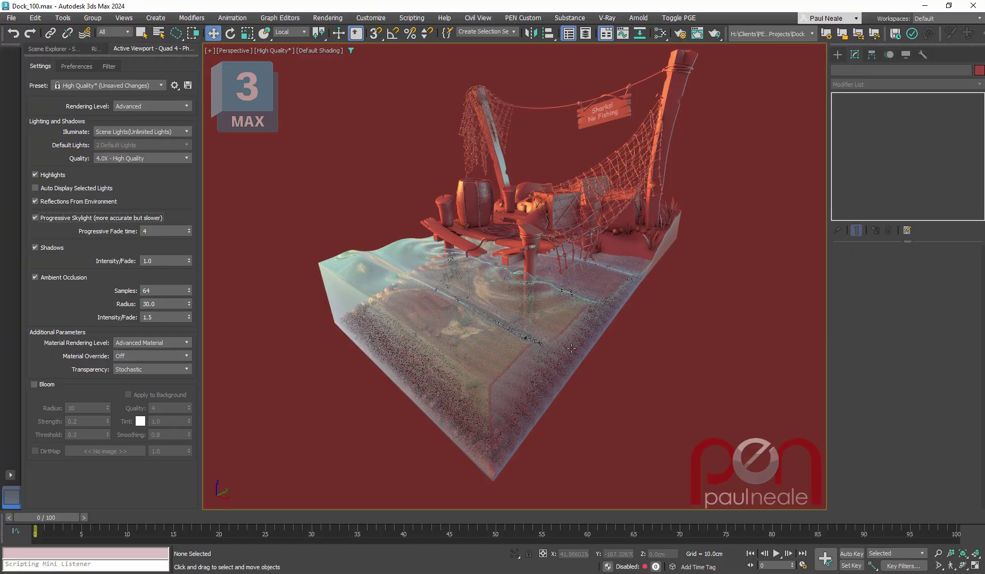
mouse_move(585, 362)
alt+middle_down()
mouse_move(675, 377)
mouse_move(656, 379)
alt+middle_up()
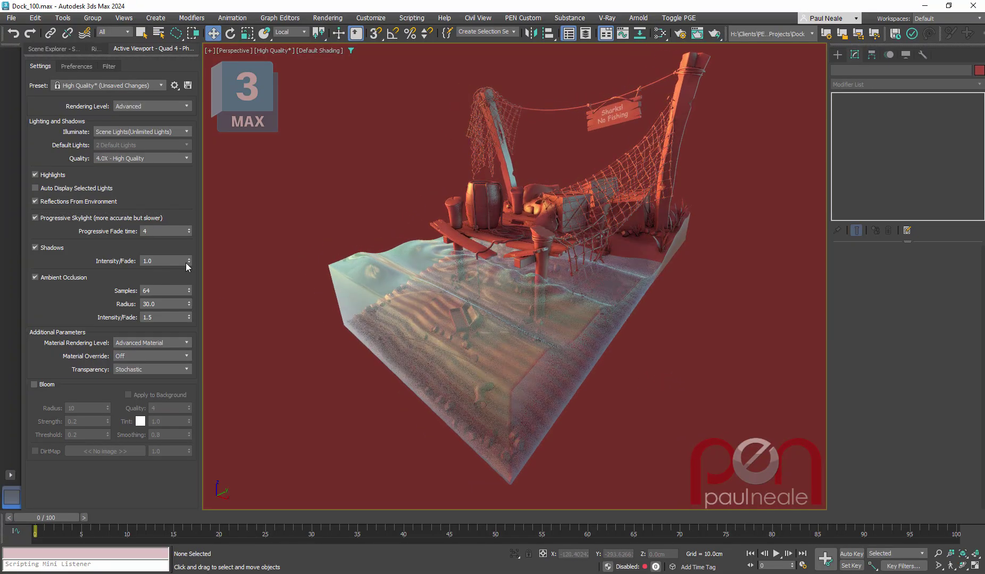
Set the progressive fade time to 15 and recheck progressive skylight off and on.
click(151, 218)
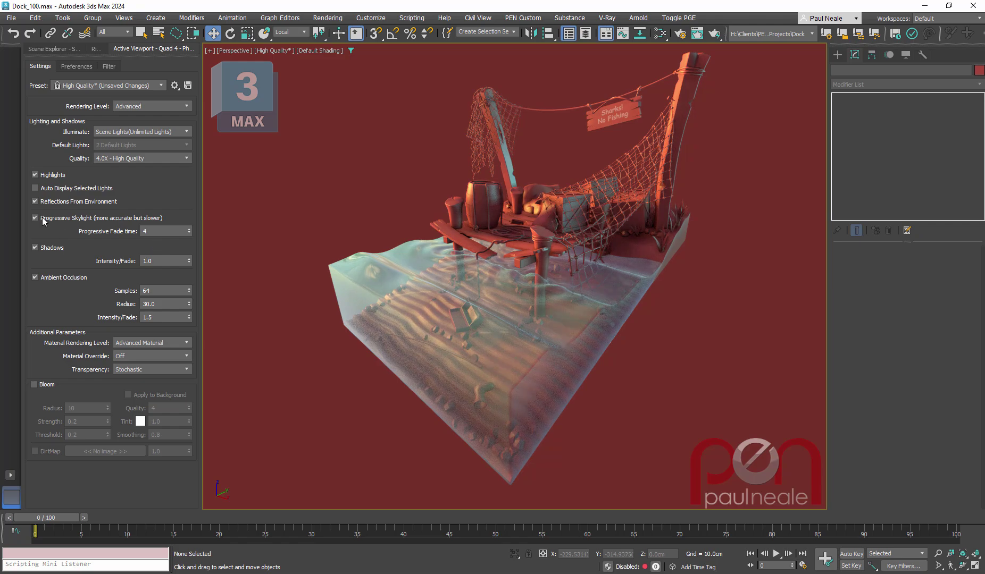
double_click(153, 229)
text(15)
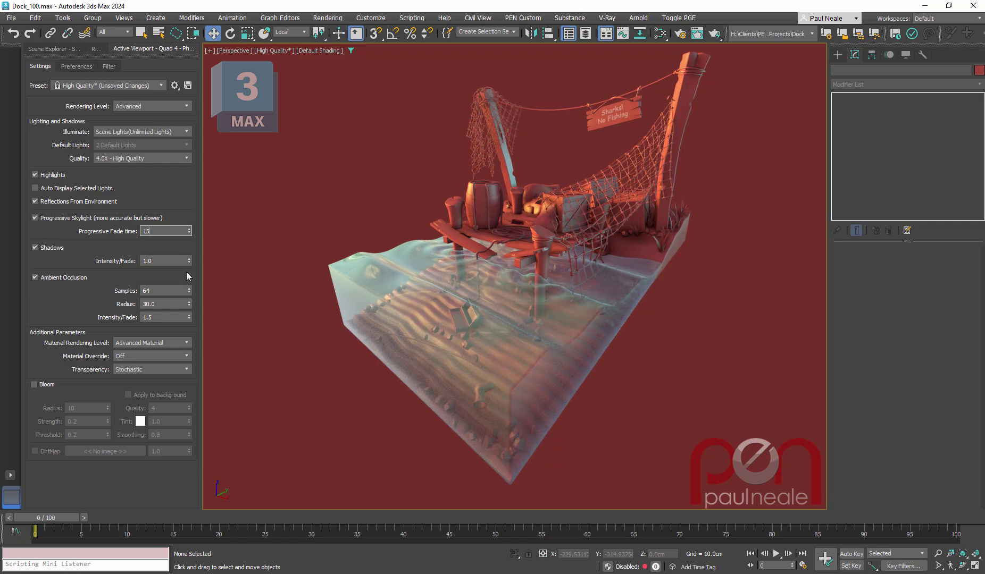
mouse_move(705, 304)
alt+middle_down()
mouse_move(616, 403)
mouse_move(631, 360)
mouse_move(630, 371)
alt+middle_up()
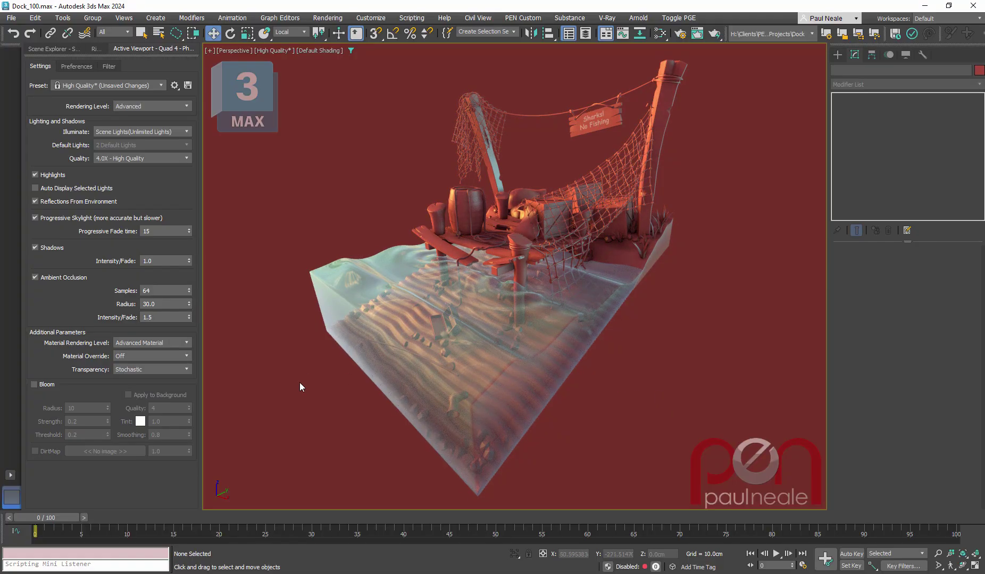
click(34, 218)
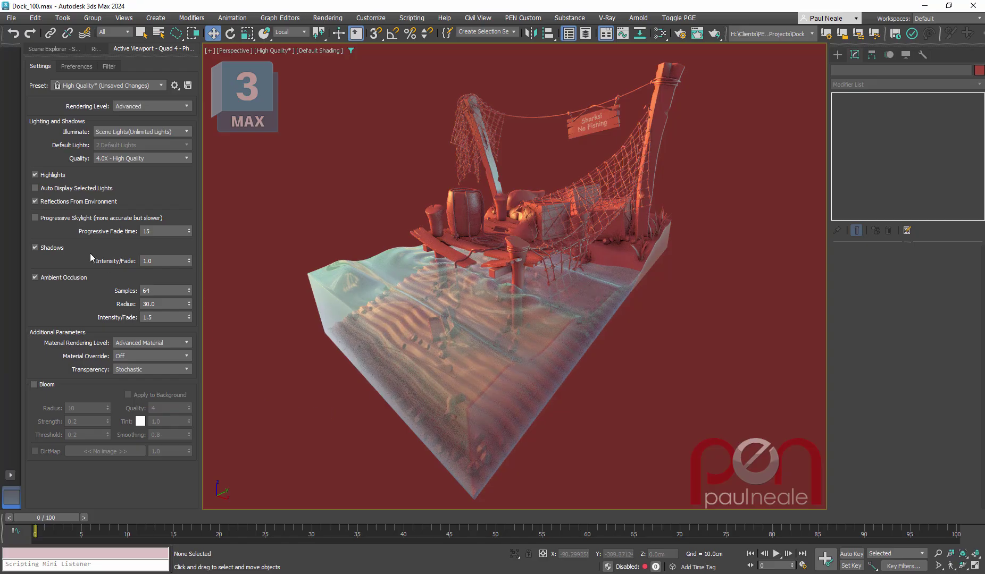
click(46, 219)
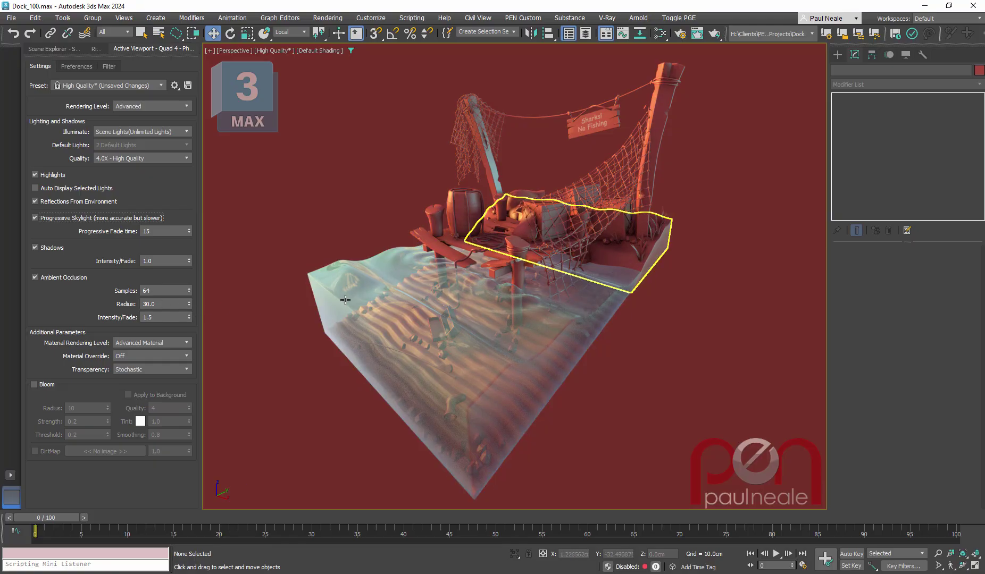
Set the ambient occlusion radius to 10.0 and samples to 128.
click(148, 305)
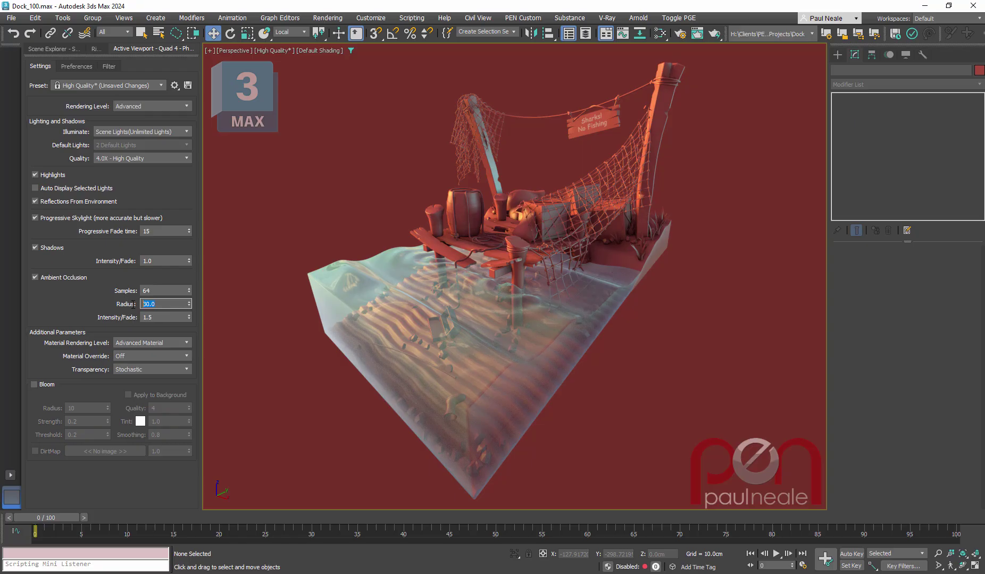
text(10)
key(Return)
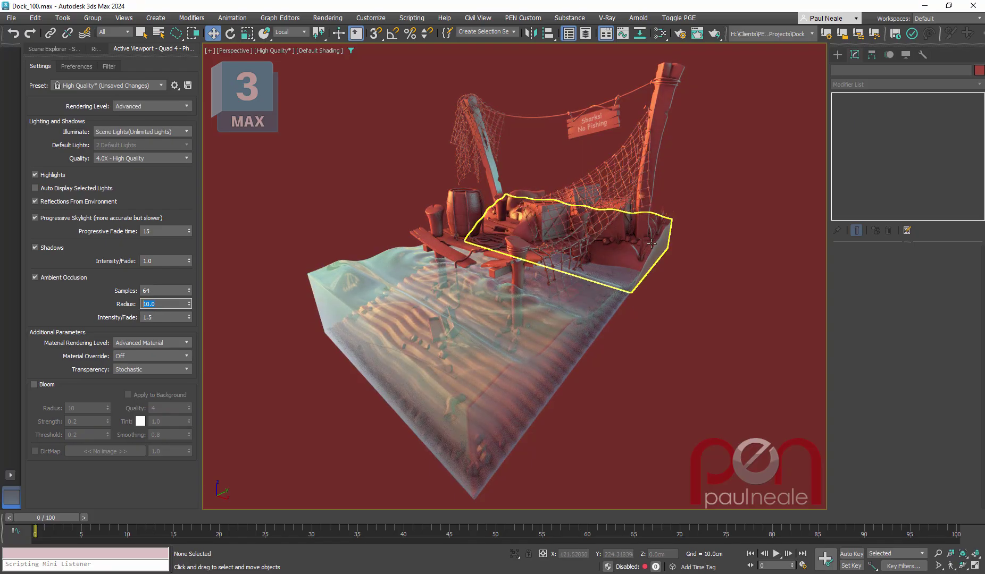
drag(156, 291, 121, 293)
text(128)
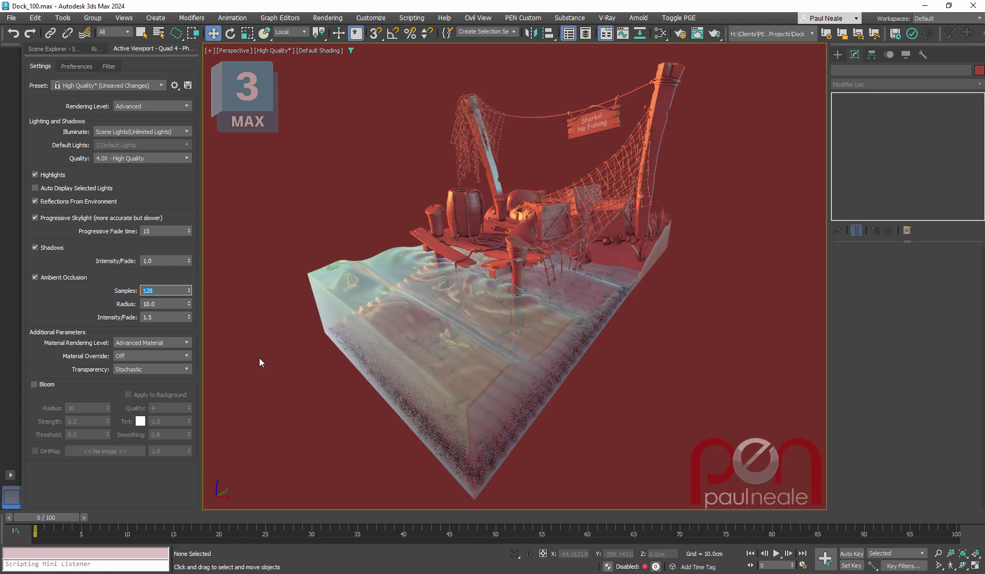
click(285, 377)
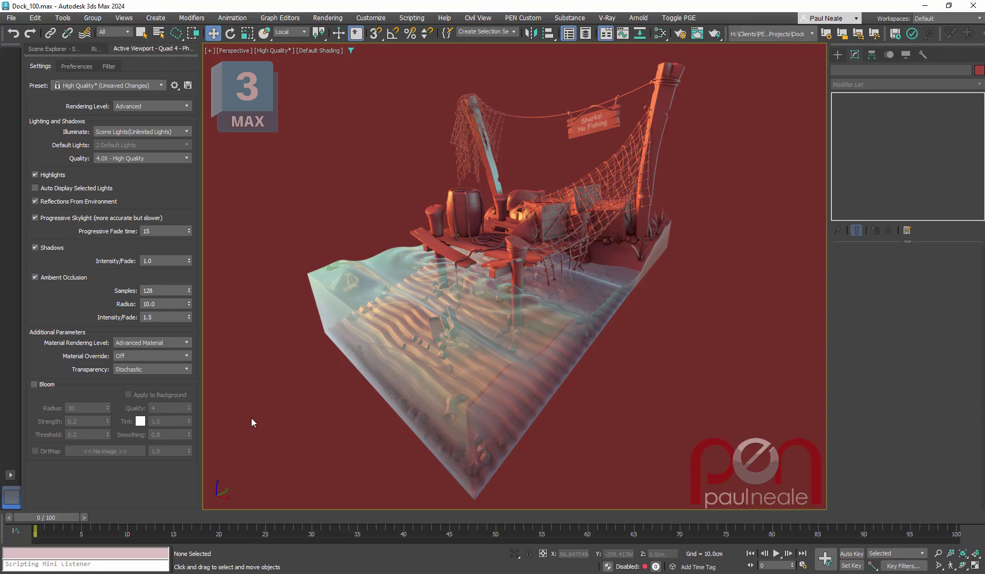
Enable bloom with radius 4, threshold 0.3 and strength 1.38.
click(39, 383)
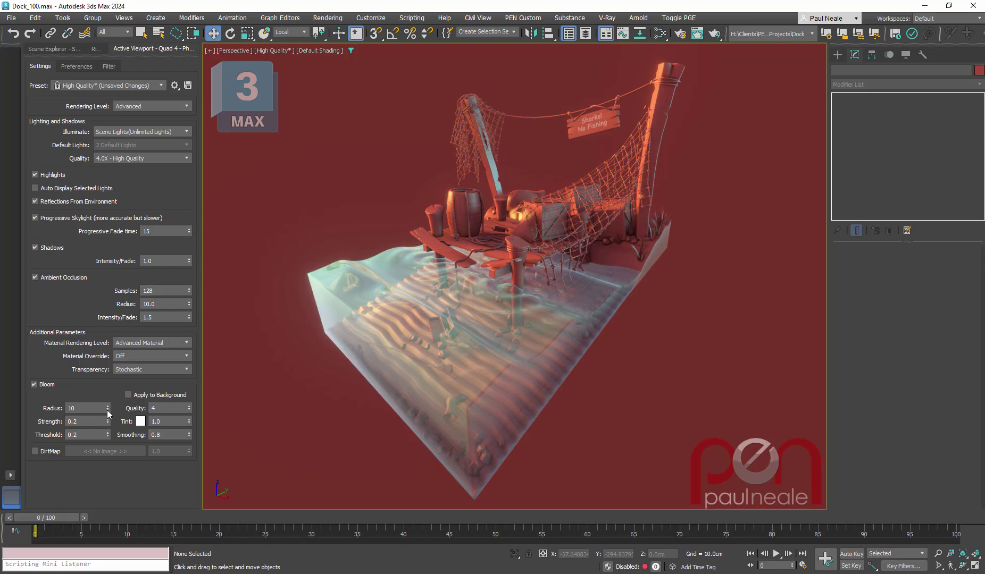
mouse_move(107, 409)
mouse_down()
mouse_move(107, 431)
mouse_move(115, 362)
mouse_up()
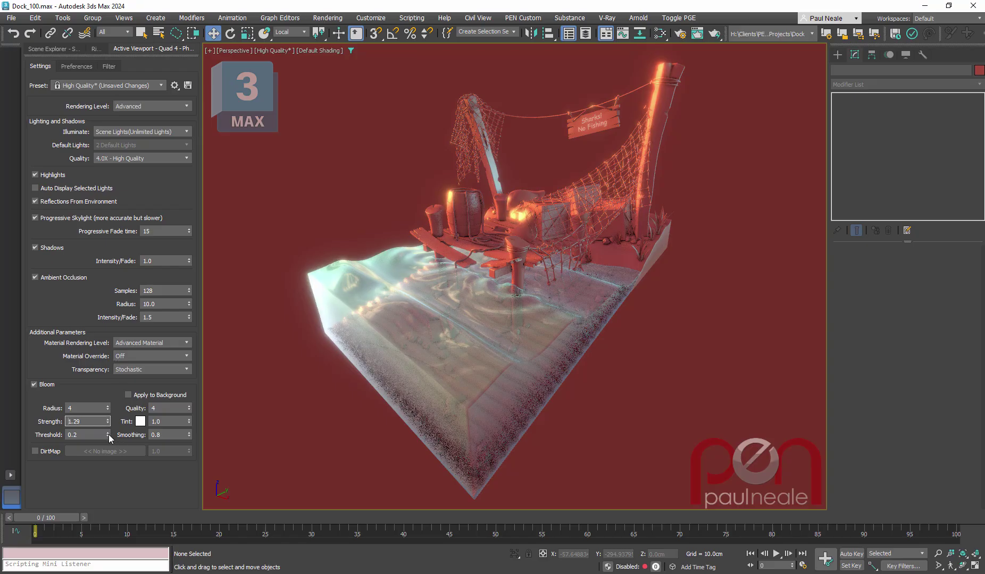
drag(108, 435, 108, 433)
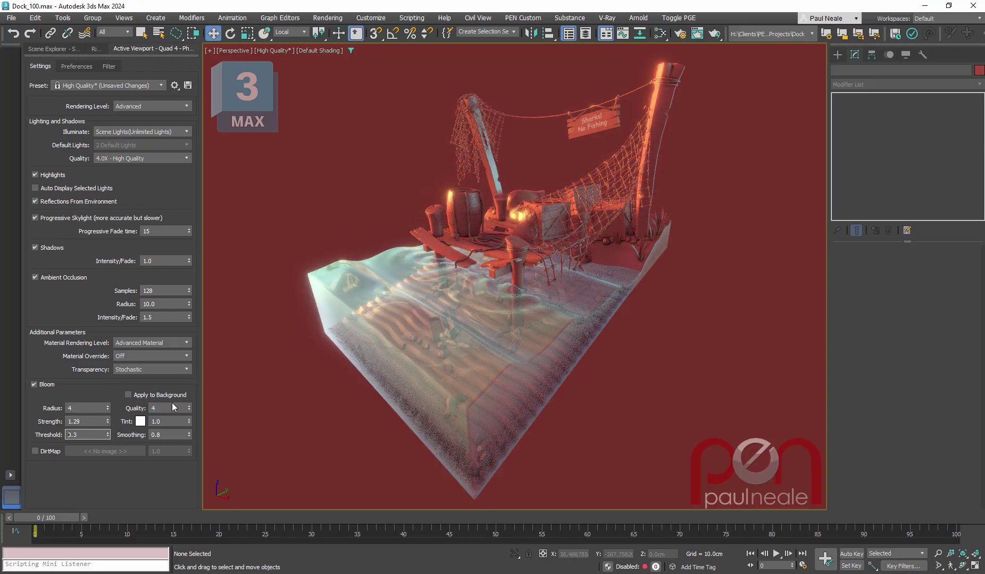
mouse_move(108, 421)
mouse_down()
mouse_move(111, 391)
mouse_move(108, 413)
mouse_up()
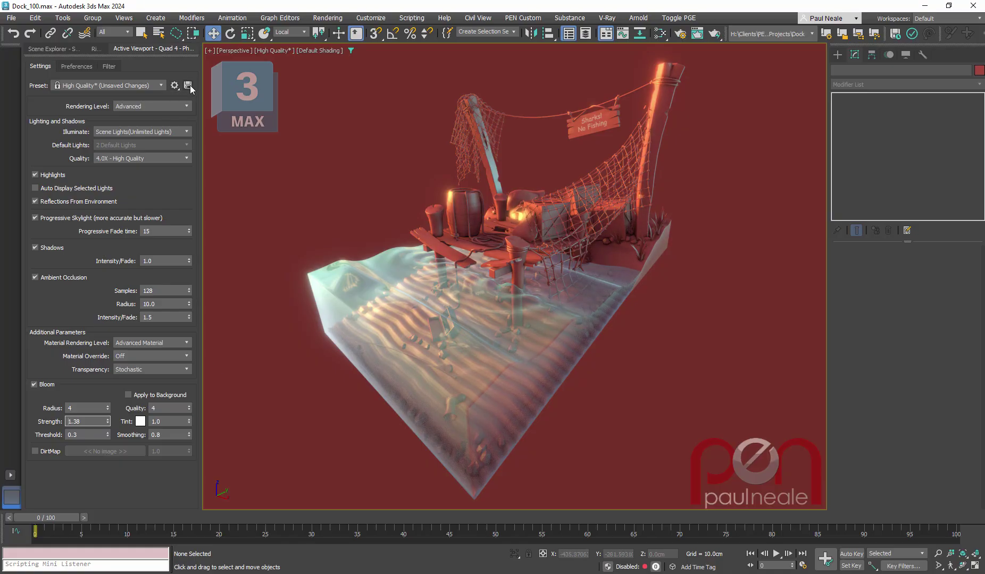
Apply the saved Quality 3 preset from the viewport Preset list.
click(149, 85)
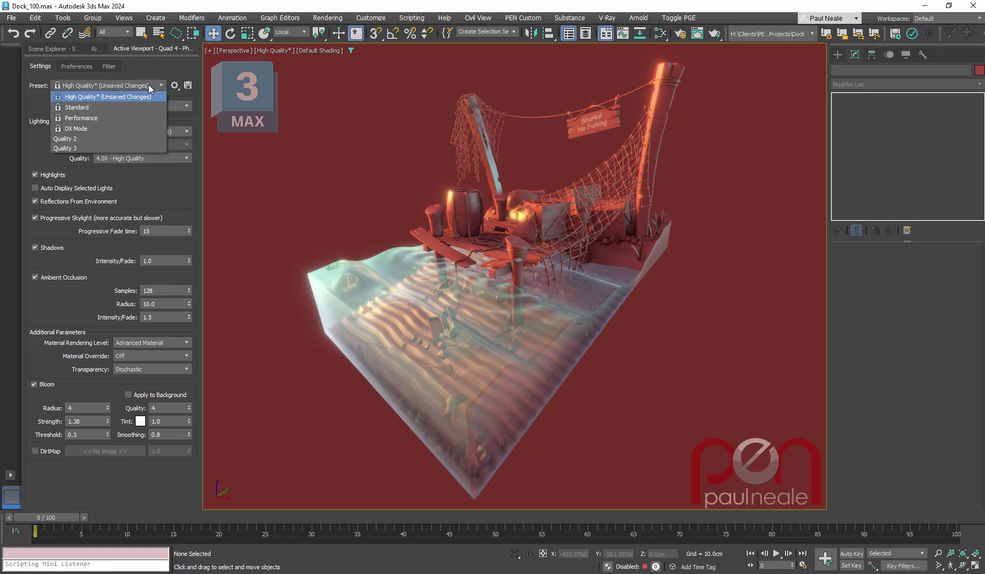
click(86, 148)
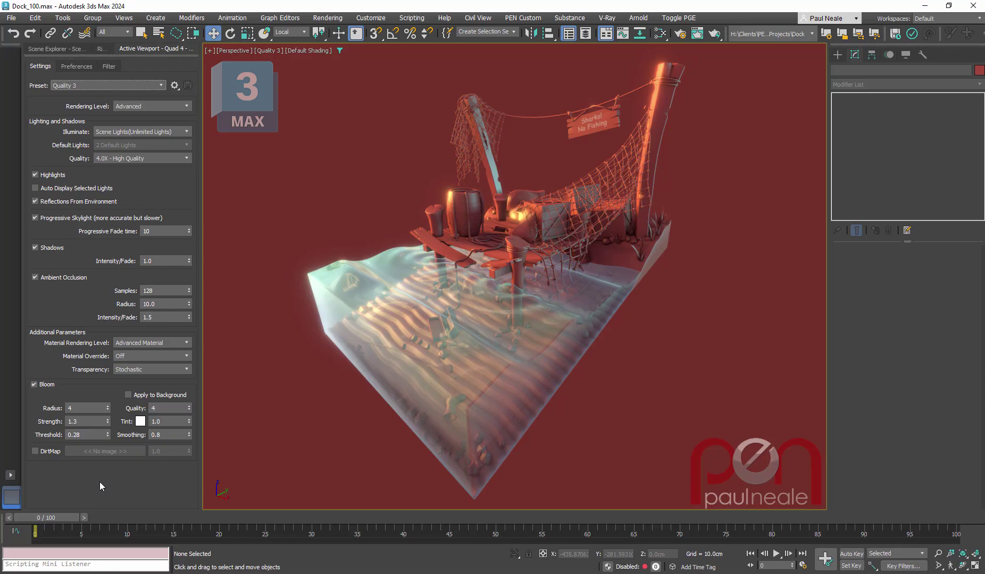
Select the water and open Material #43 and its Map #2 Falloff node in the Slate editor.
click(315, 287)
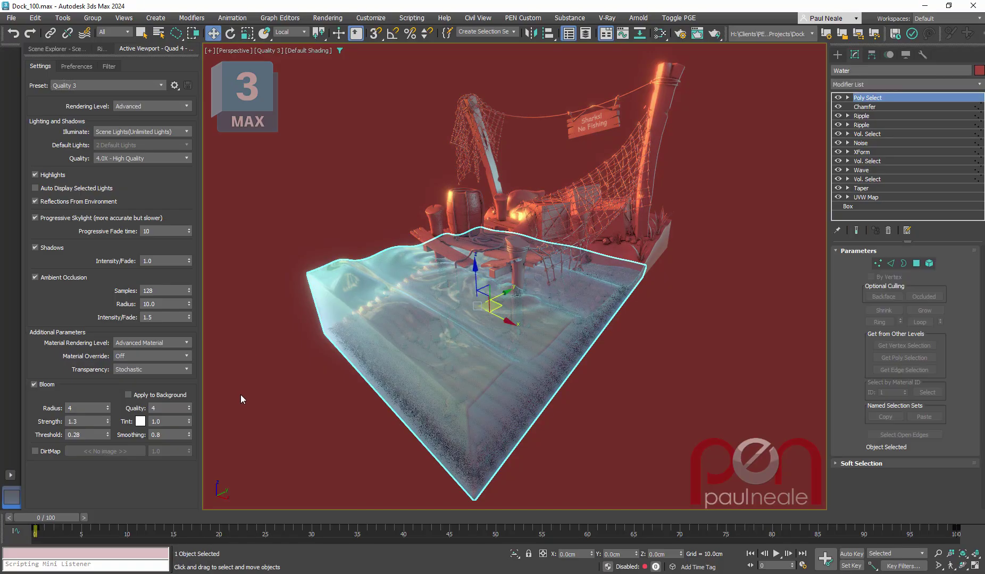
key(m)
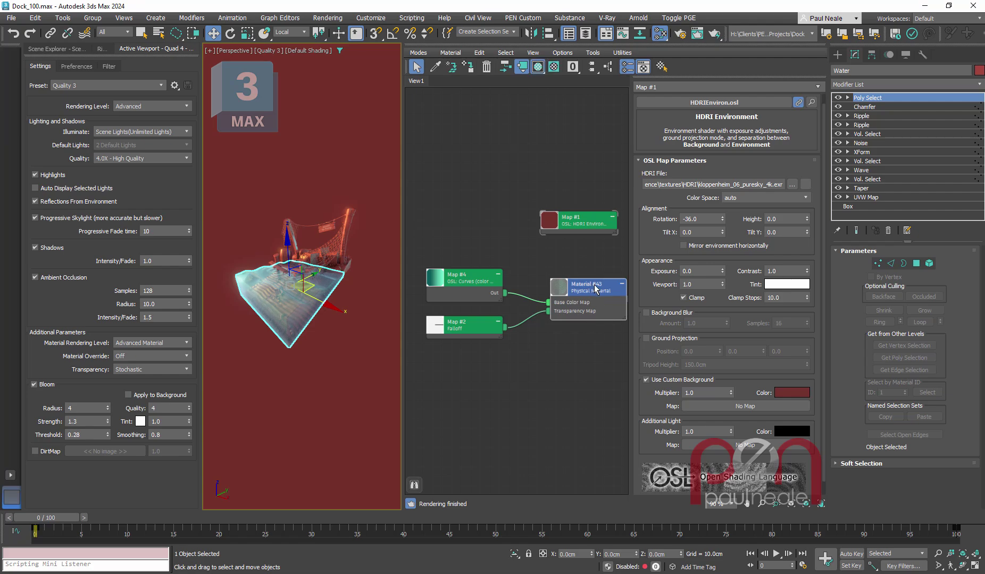
double_click(594, 291)
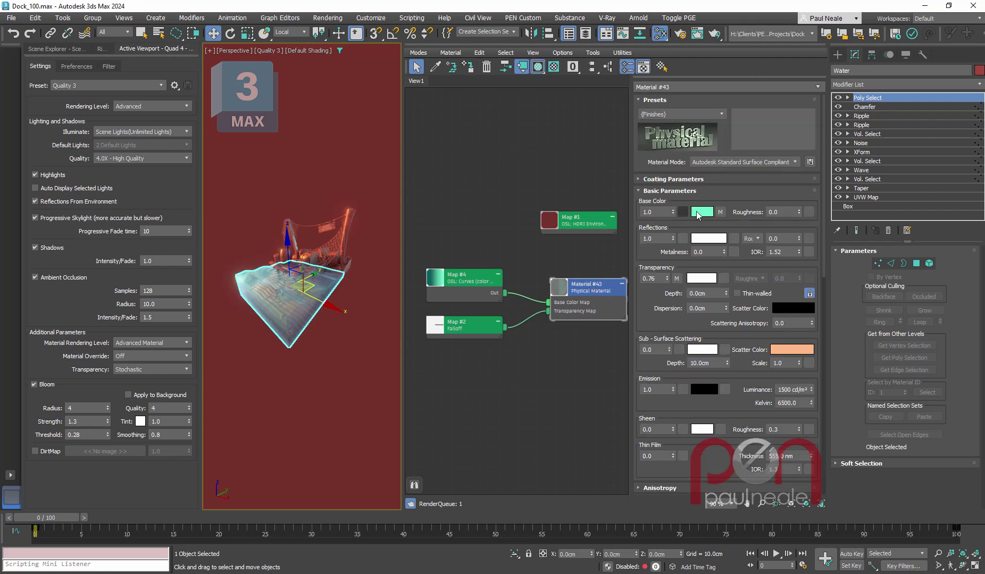
double_click(477, 328)
scroll(492, 307, up, 1)
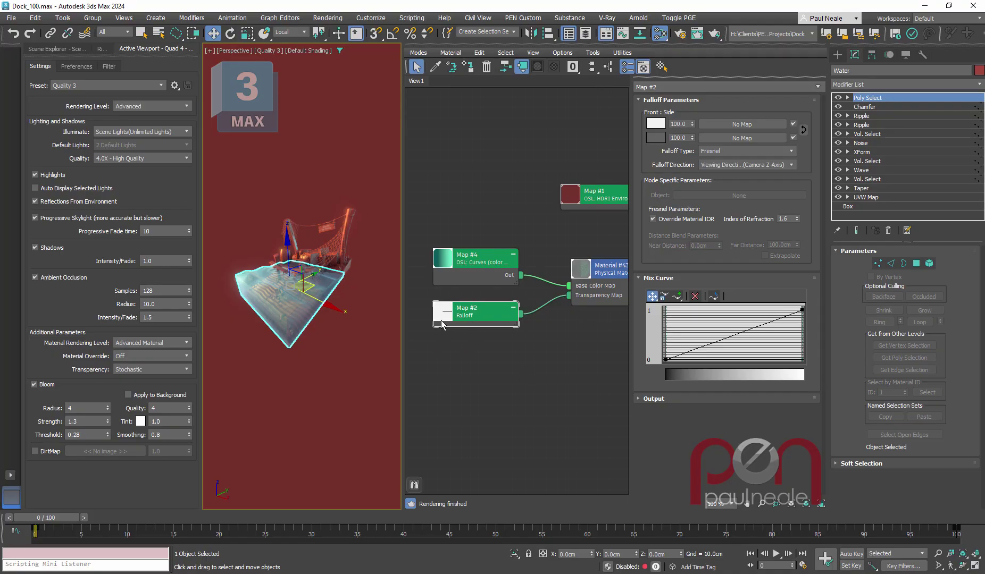
scroll(384, 338, up, 3)
scroll(378, 365, up, 3)
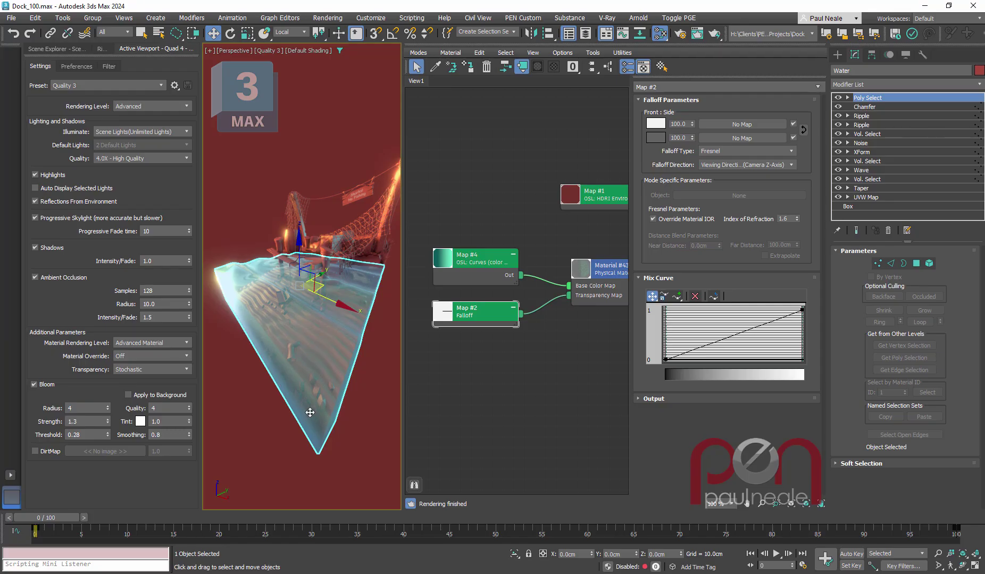
mouse_move(320, 408)
alt+middle_down()
mouse_move(309, 422)
mouse_move(319, 418)
alt+middle_up()
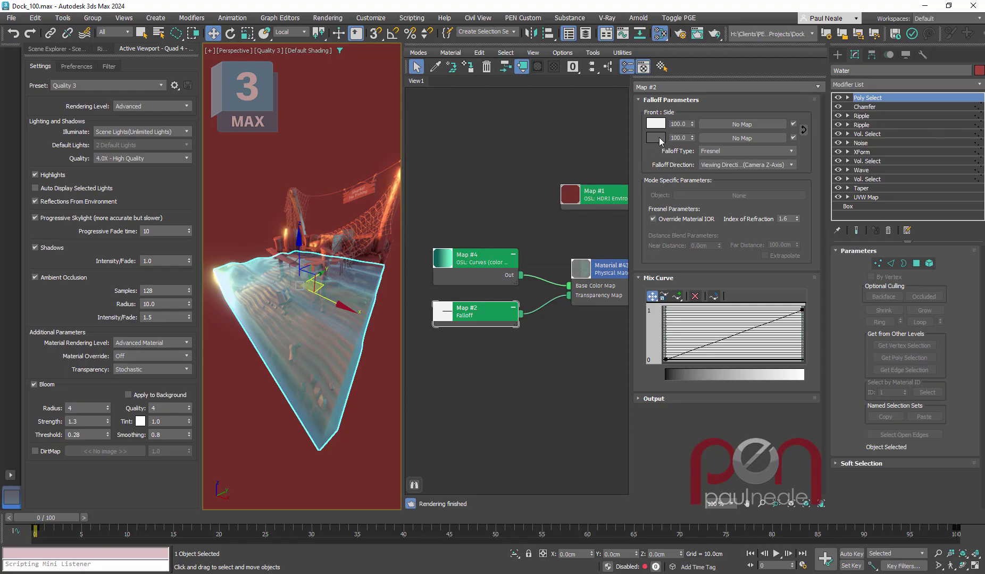
Inspect the Map #4 Curves gradient and UVW Map modifier while orbiting around the water.
click(483, 261)
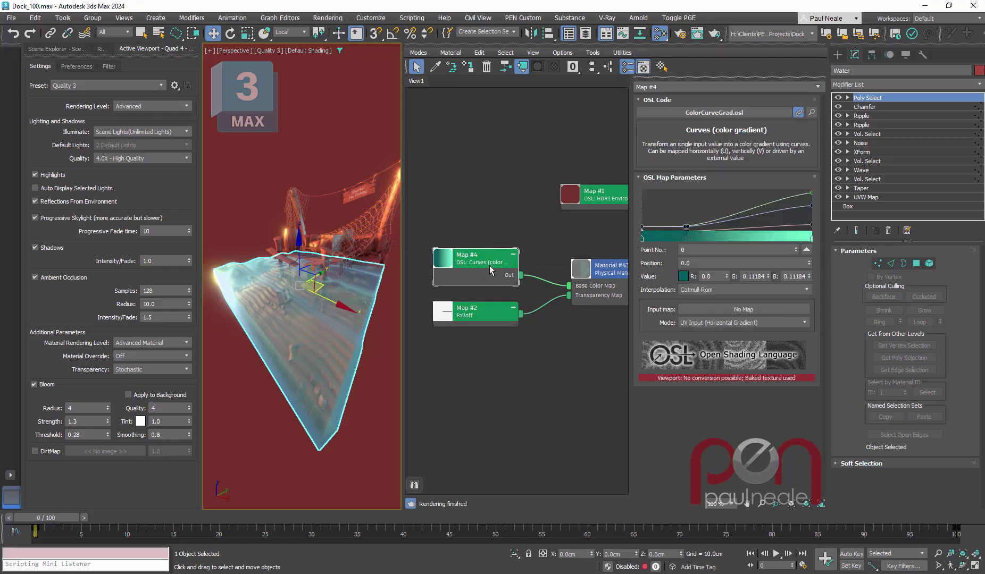
mouse_move(364, 398)
alt+middle_down()
mouse_move(335, 350)
mouse_move(356, 359)
alt+middle_up()
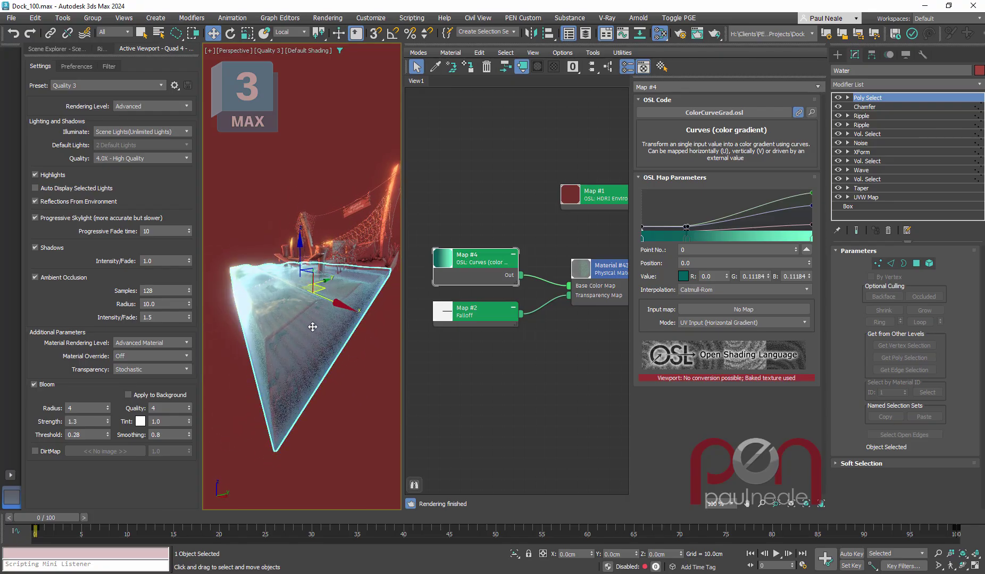
click(882, 199)
mouse_move(312, 368)
alt+middle_down()
mouse_move(286, 350)
mouse_move(300, 368)
alt+middle_up()
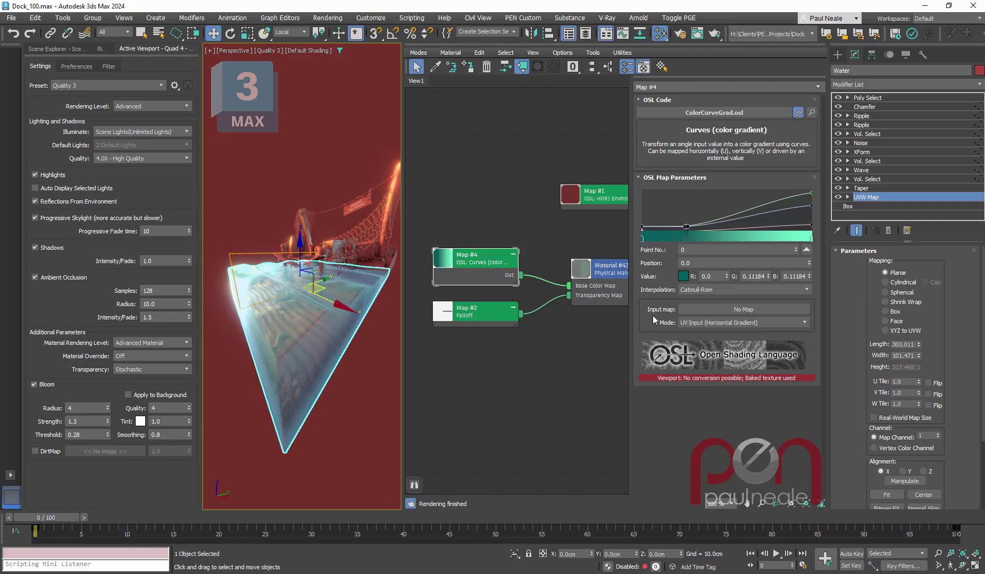
mouse_move(369, 356)
alt+middle_down()
mouse_move(325, 332)
mouse_move(337, 350)
alt+middle_up()
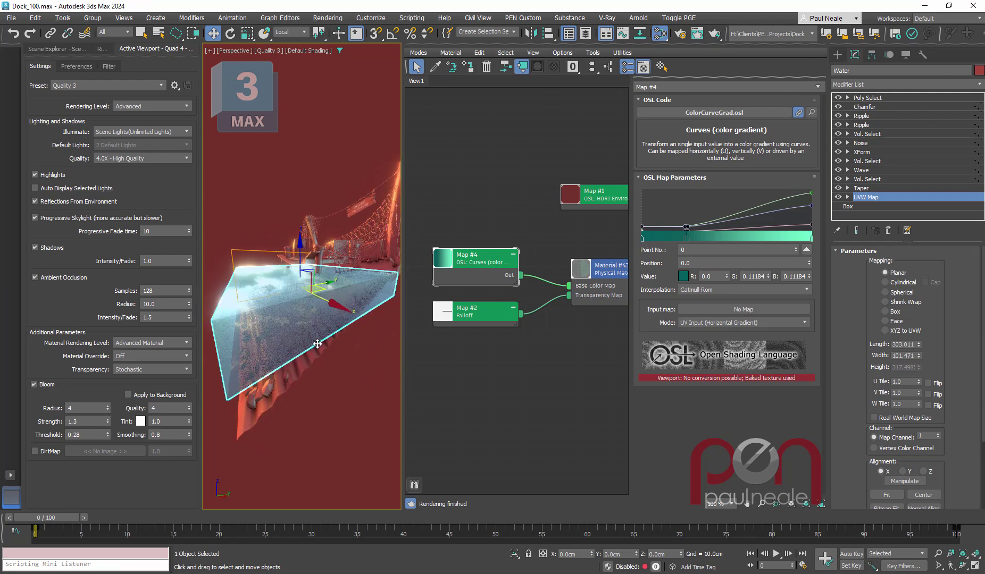
alt+middle_drag(338, 349, 319, 324)
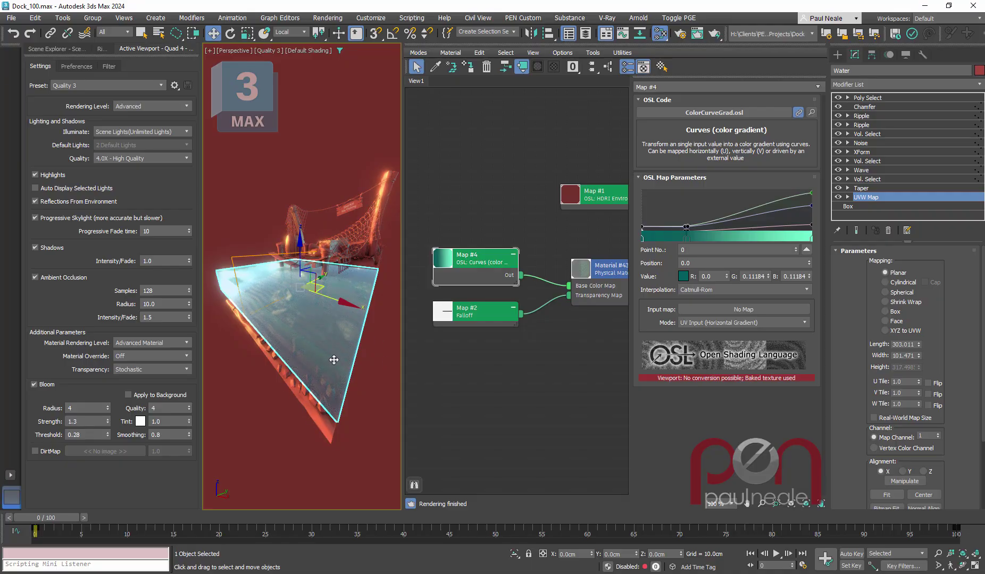
alt+middle_drag(344, 361, 349, 354)
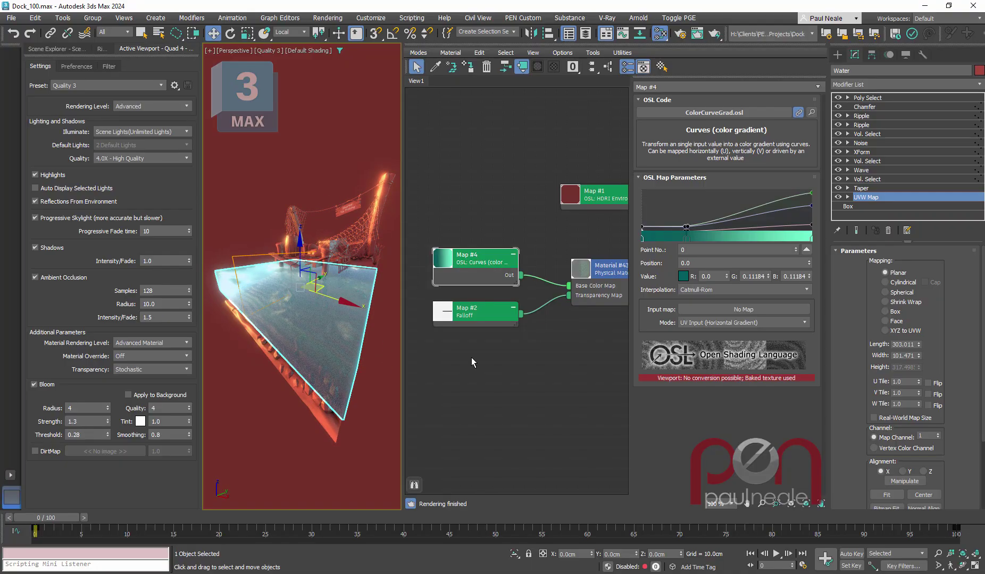
alt+middle_drag(339, 370, 296, 308)
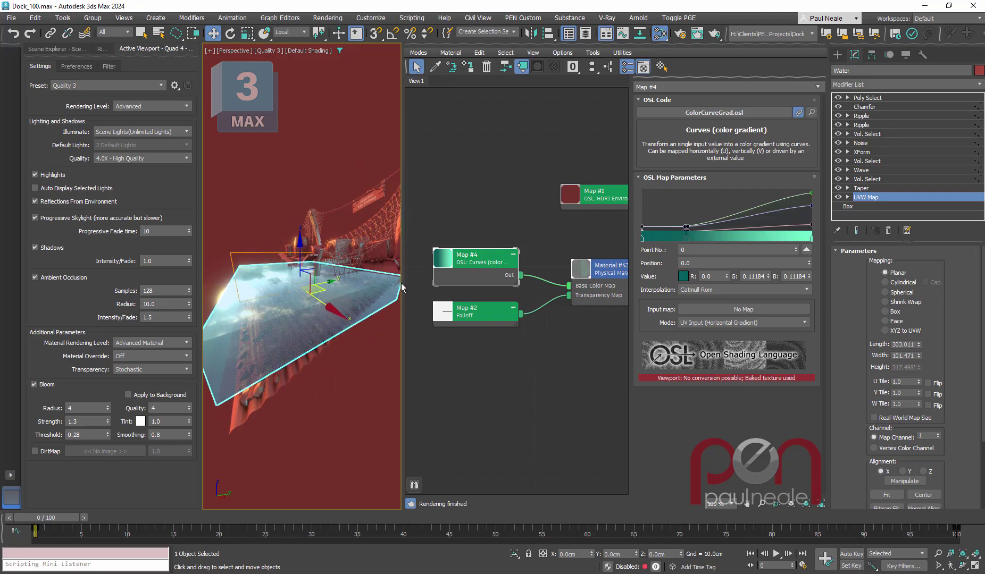
mouse_move(269, 324)
alt+middle_down()
mouse_move(300, 268)
mouse_move(338, 330)
alt+middle_up()
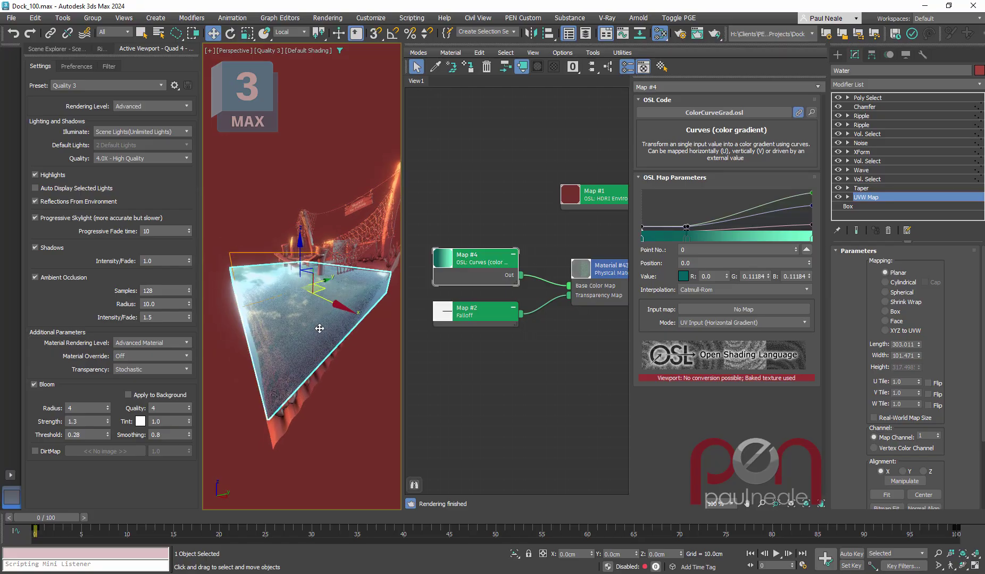
Unwire the Falloff from transparency and set Material #43 transparency to 0.52.
drag(568, 296, 556, 323)
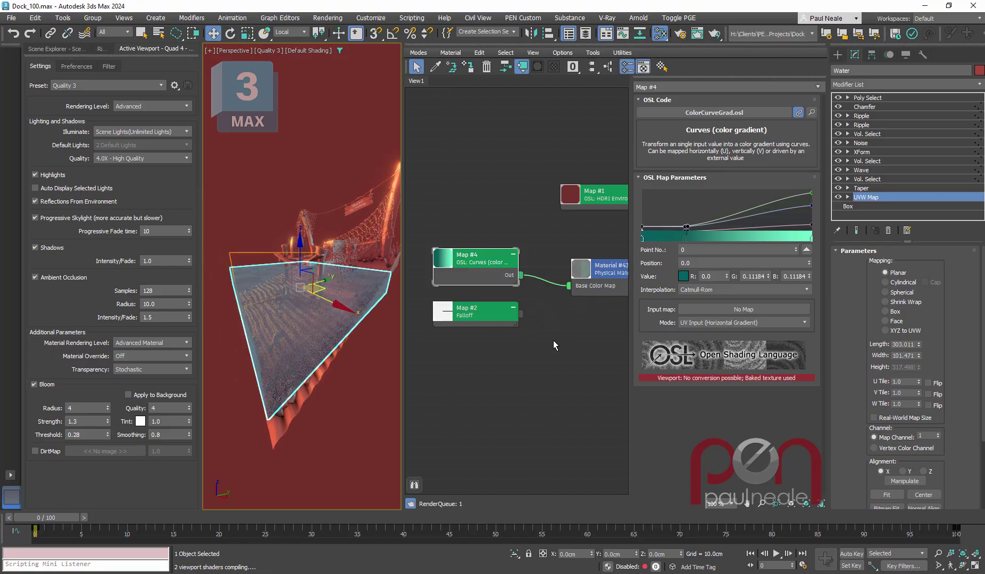
alt+middle_drag(335, 354, 334, 352)
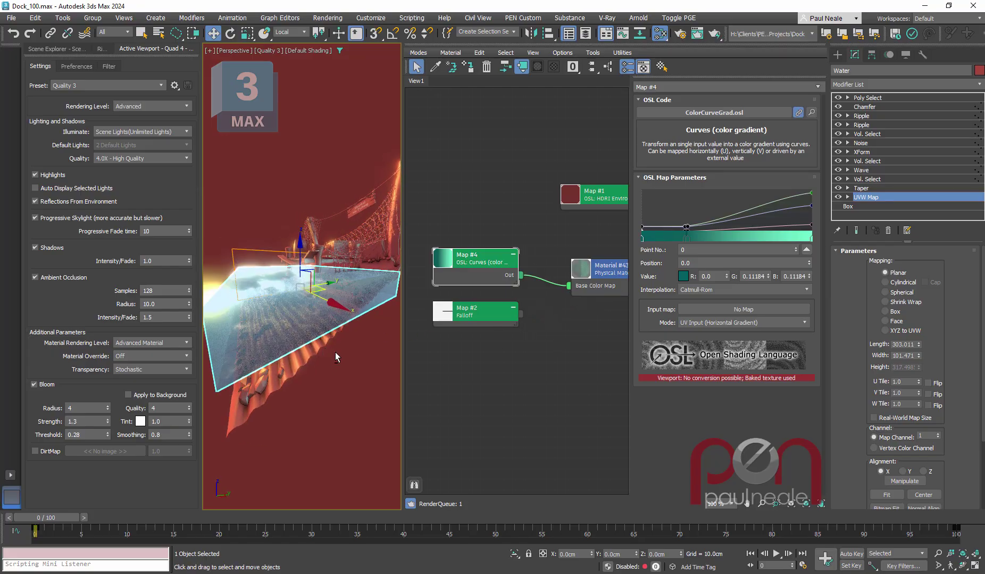
click(619, 271)
double_click(620, 271)
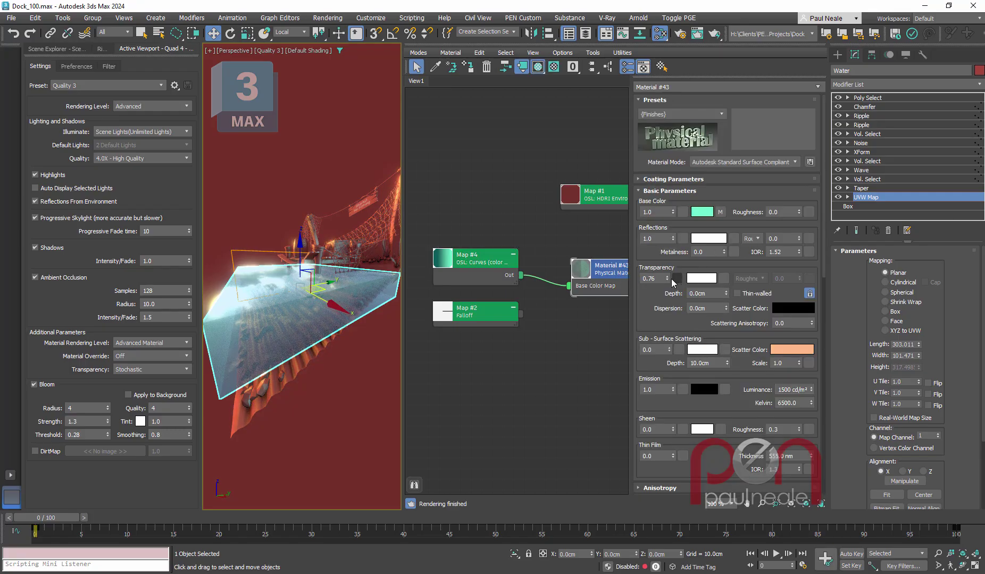
drag(671, 280, 669, 339)
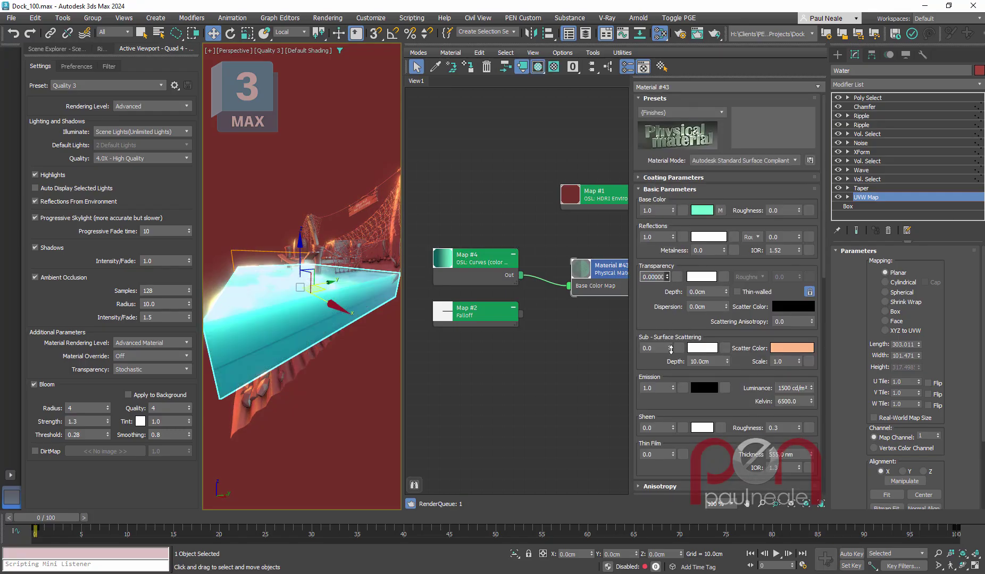
text(0.52)
key(Return)
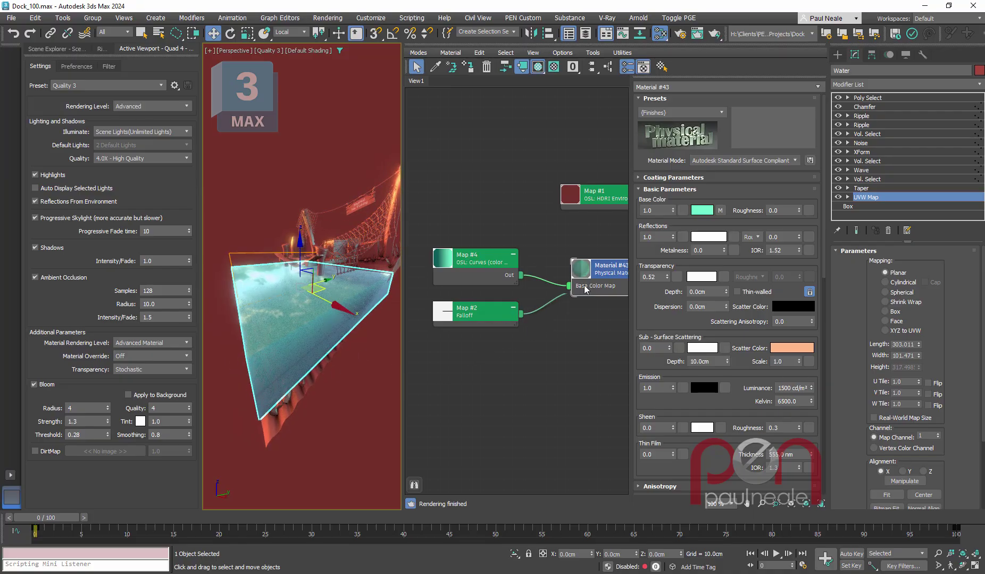
Rewire Map #2 Falloff into Transparency Map, reselect Poly Select, and close the editor.
drag(521, 314, 581, 275)
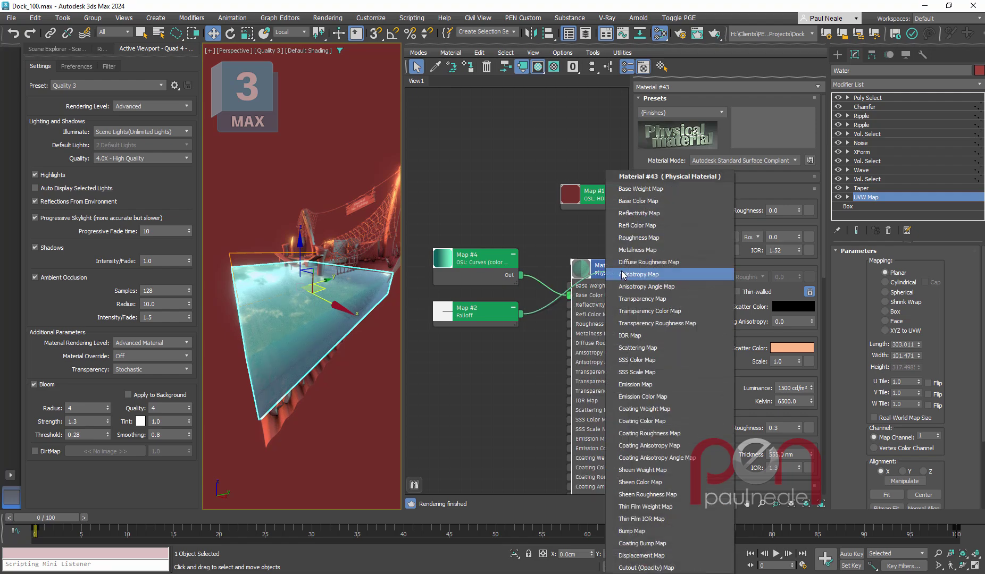
click(650, 299)
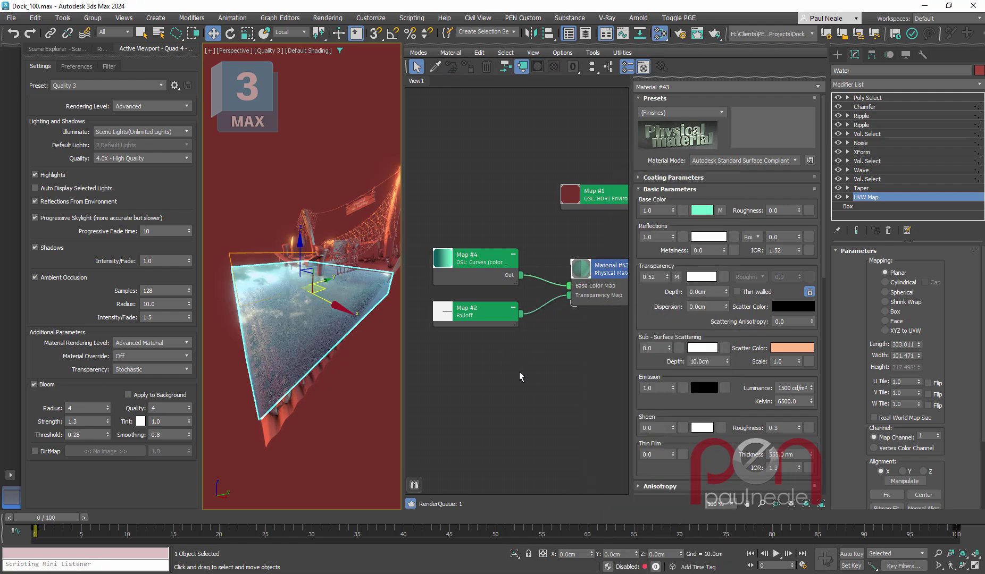
click(876, 99)
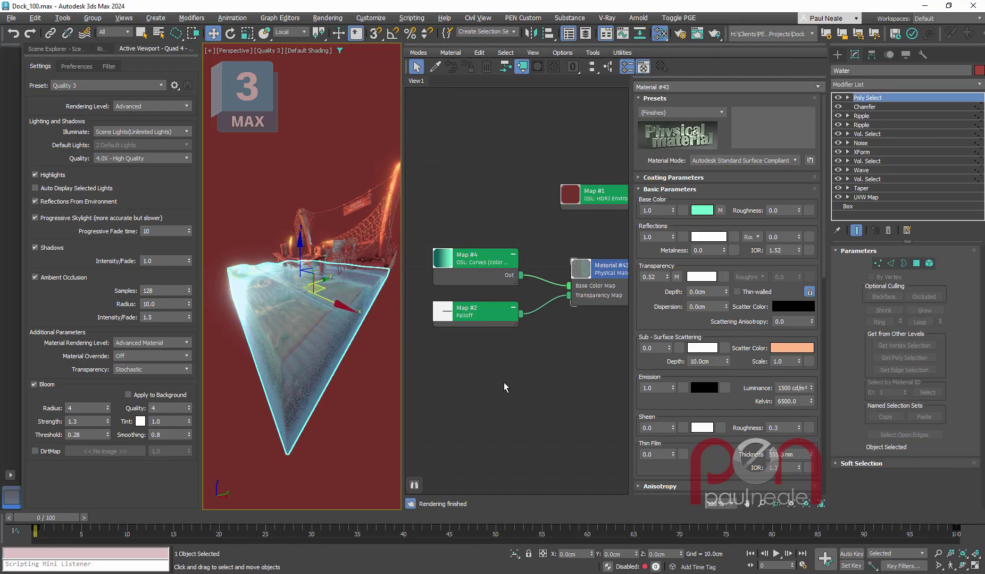
key(m)
Switch the viewport to PhysCamera001 and clear the water selection.
alt+middle_drag(518, 373, 537, 330)
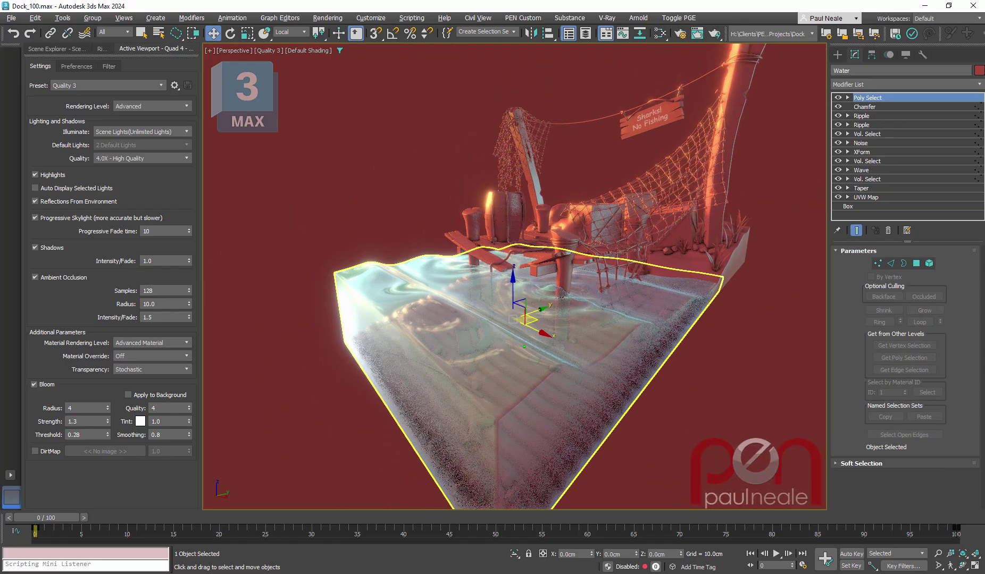
key(c)
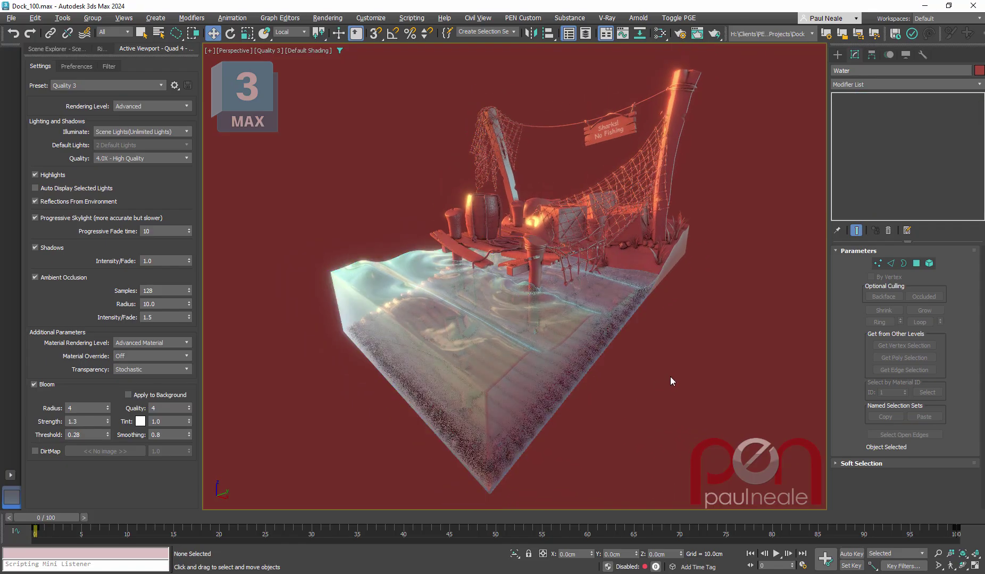
click(669, 376)
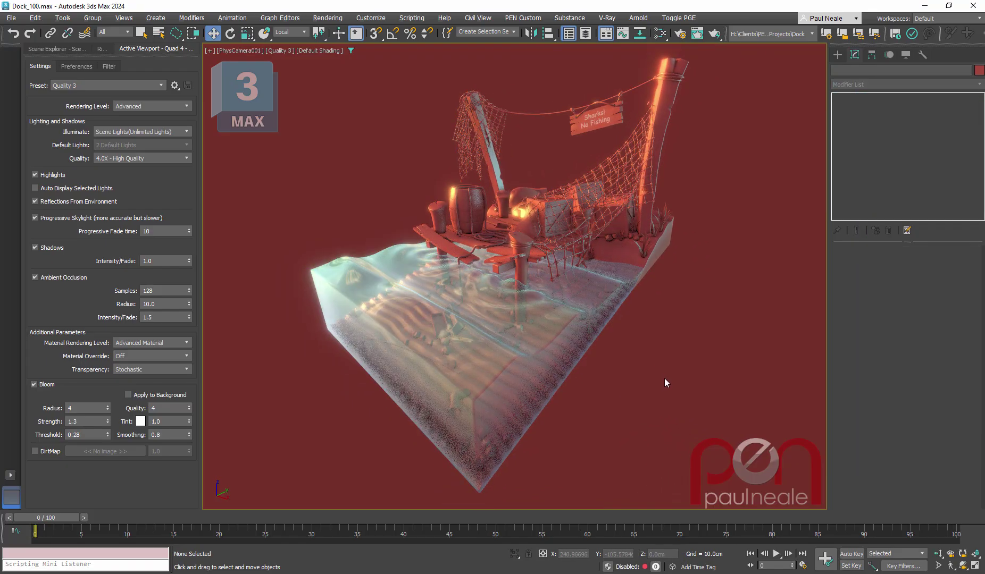